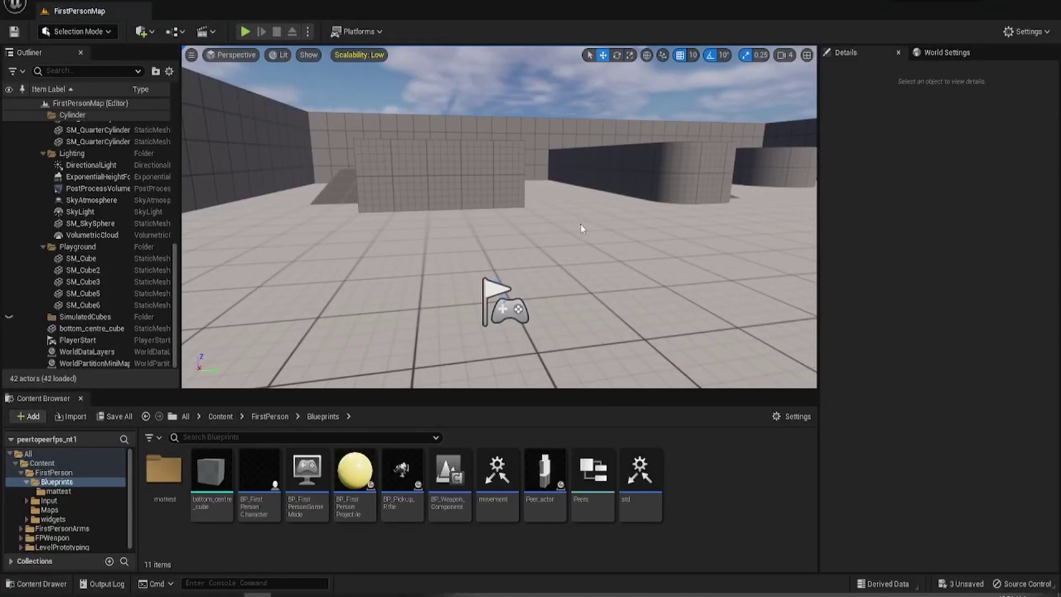
- Tilt the level camera down to view the floor around the PlayerStart
right_click_drag(575, 255, 584, 293)
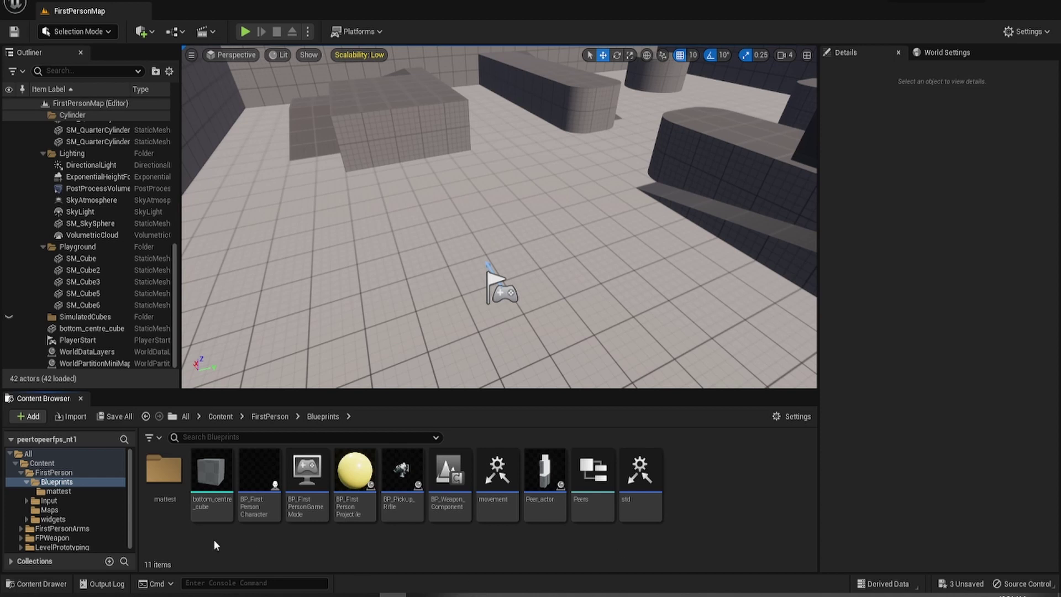
- Create a material named NewMaterial inside the mattest folder
double_click(161, 472)
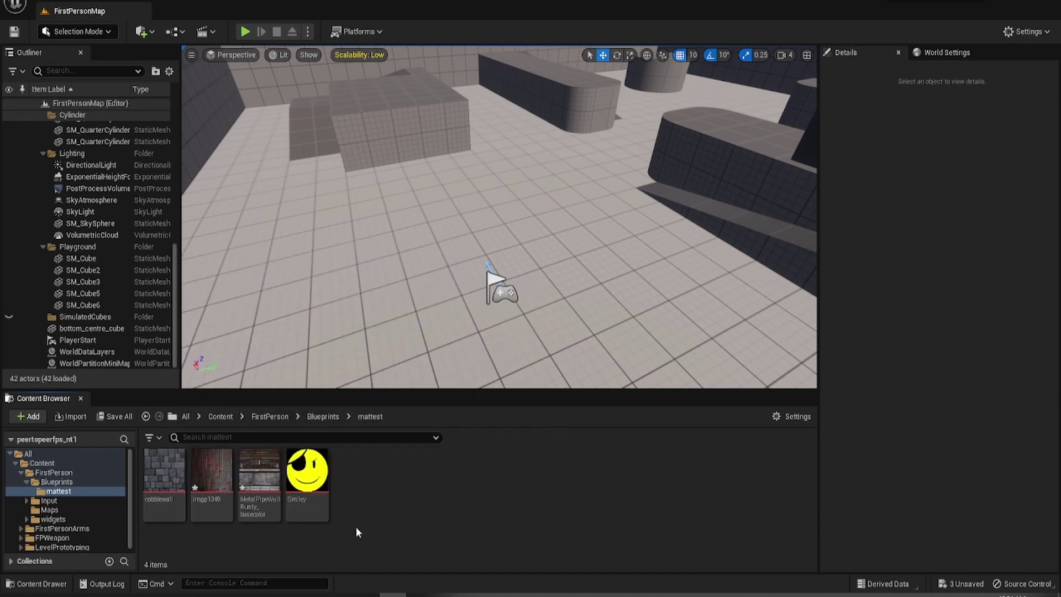
mouse_move(302, 511)
right_click(370, 494)
left_click(381, 528)
right_click(382, 492)
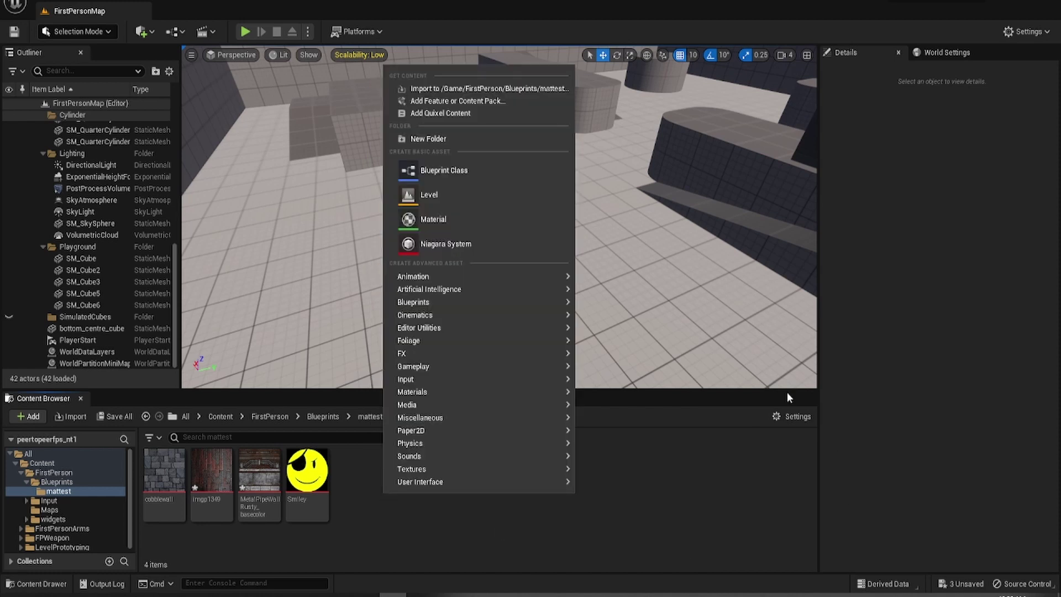
left_click(442, 217)
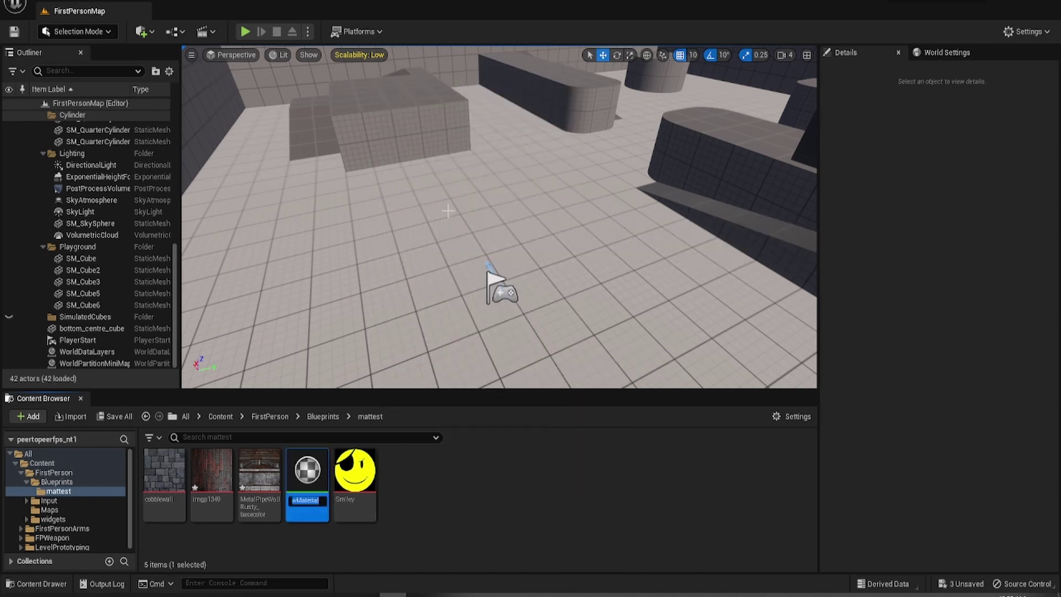
key("Return")
left_click(399, 502)
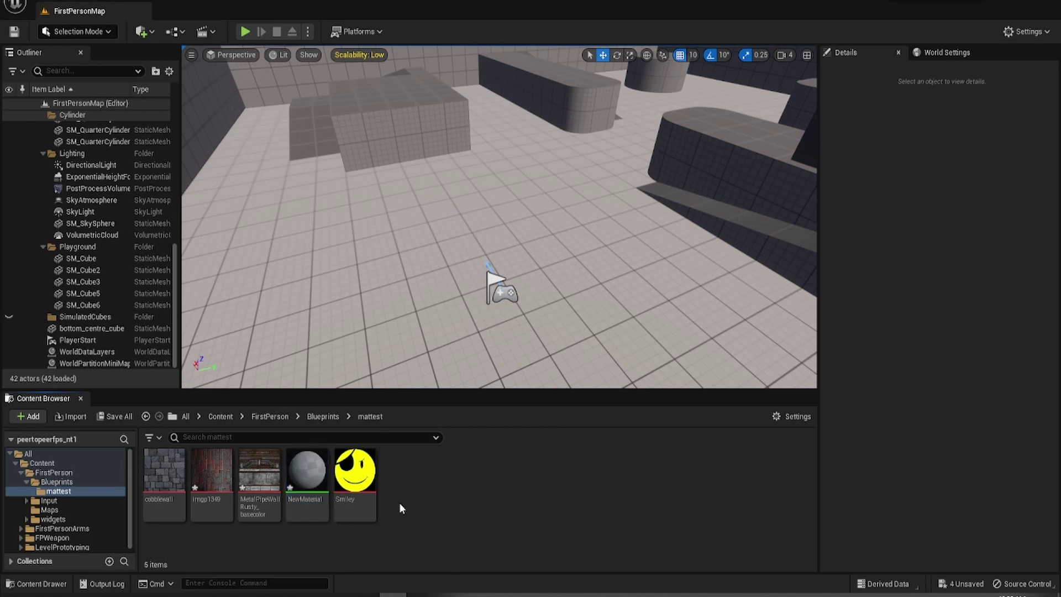
- Create an Actor-based Blueprint Class named preview in mattest
right_click(400, 504)
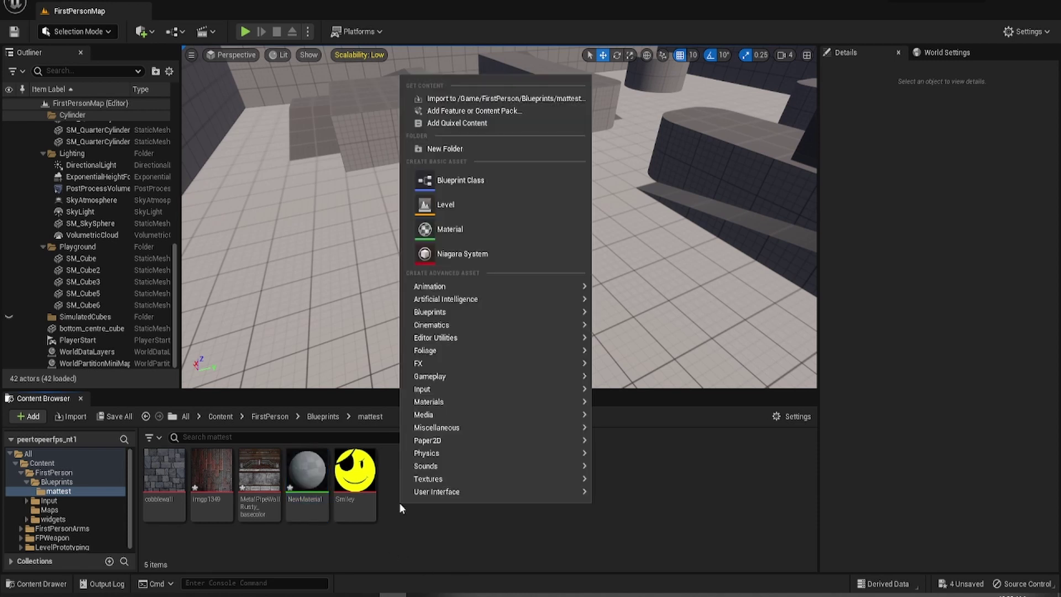
left_click(471, 172)
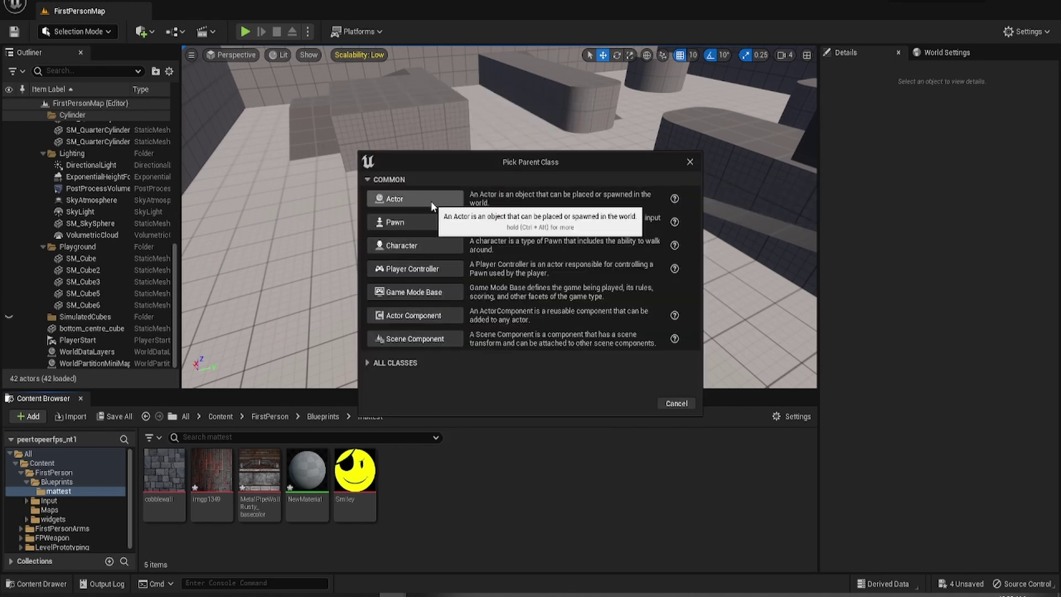
left_click(430, 201)
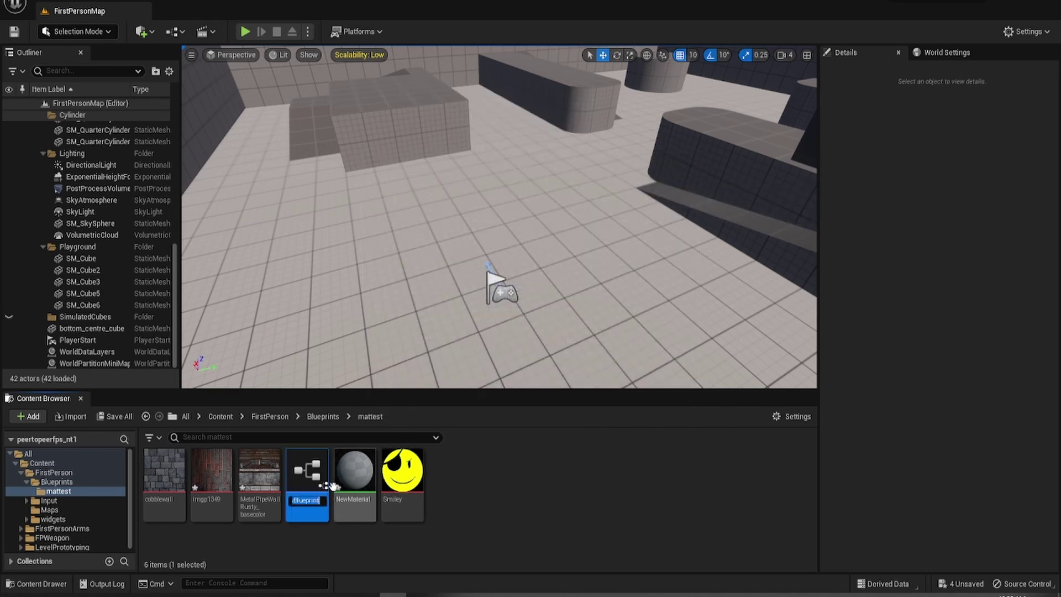
type("B")
key("Return")
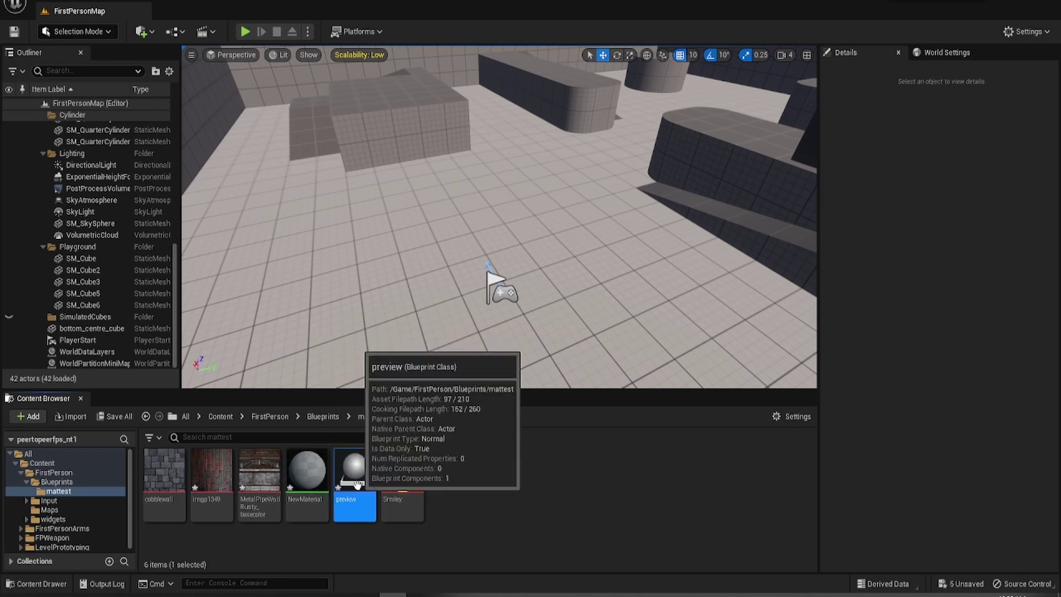
- Add a Cube static mesh component named Cube to the preview Blueprint
double_click(357, 485)
left_click(44, 442)
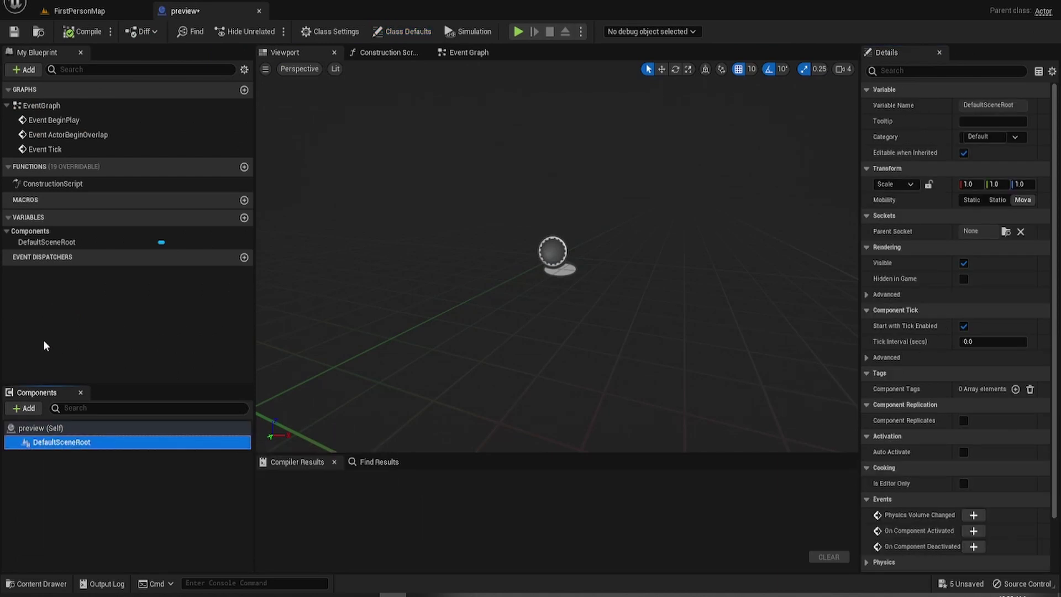
left_click(25, 408)
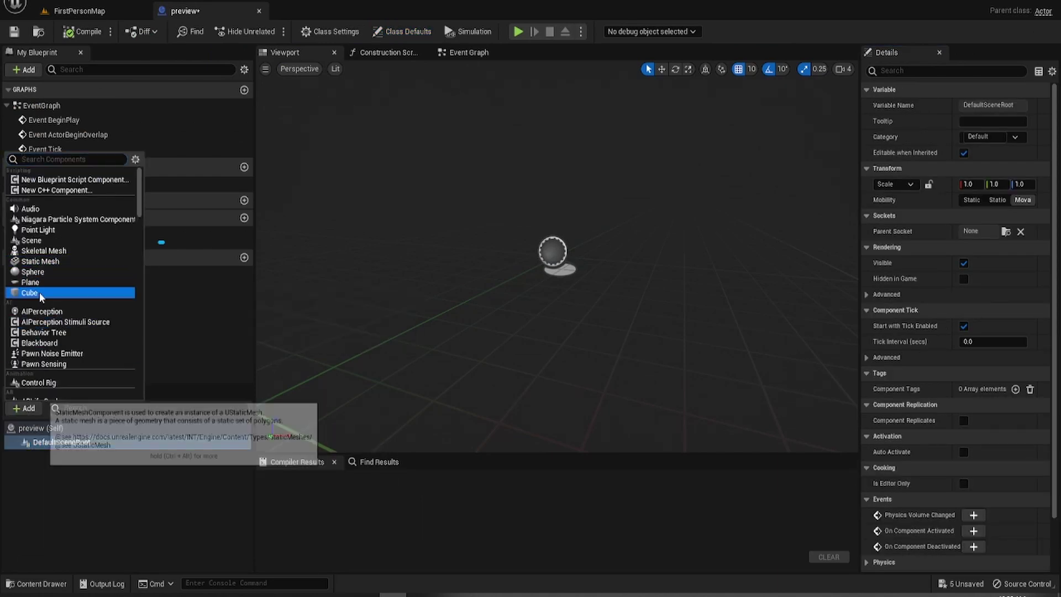
left_click(39, 298)
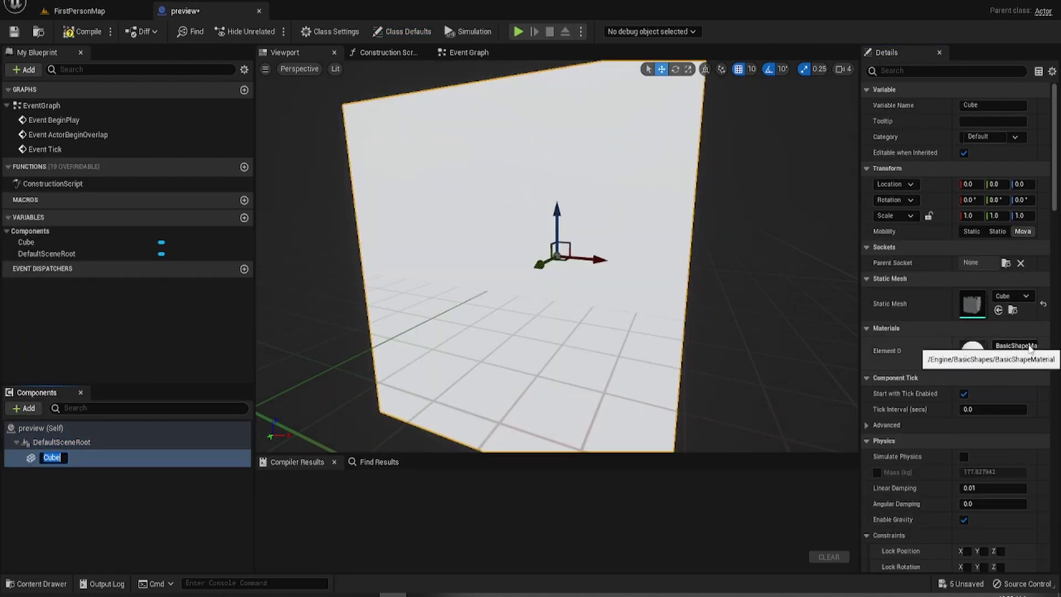
key("Return")
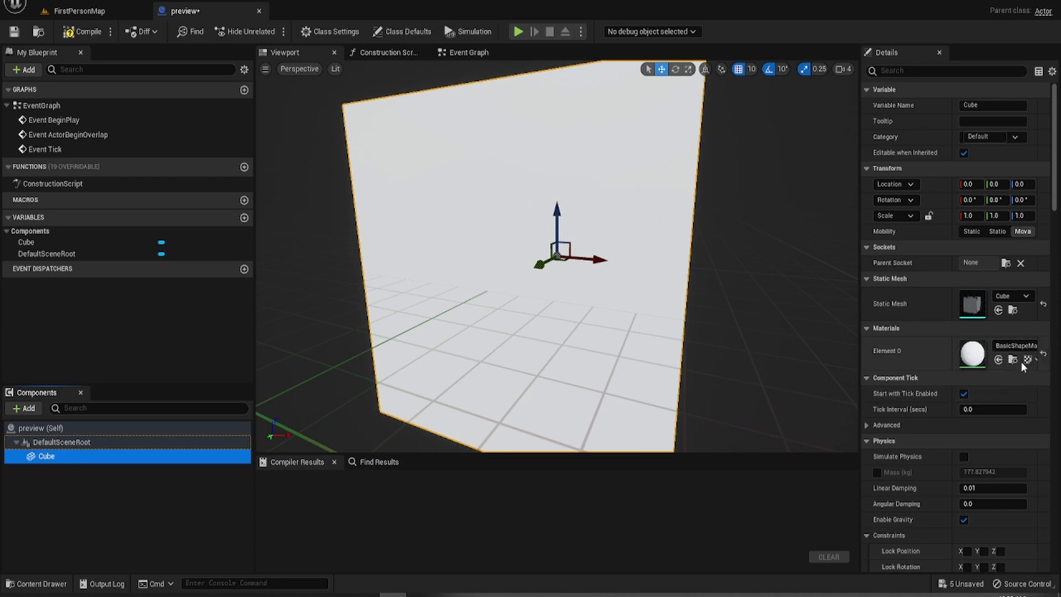
- Assign NewMaterial to the cube's Element 0 material, save the Blueprint, and frame the cube
left_click(1020, 345)
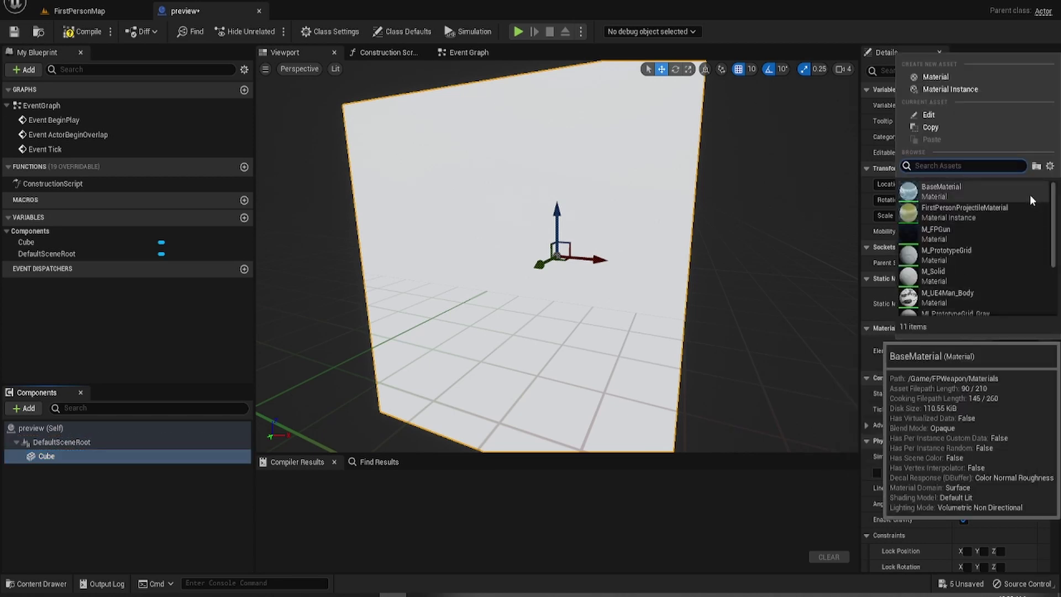
left_click_drag(1054, 226, 1054, 272)
left_click(937, 300)
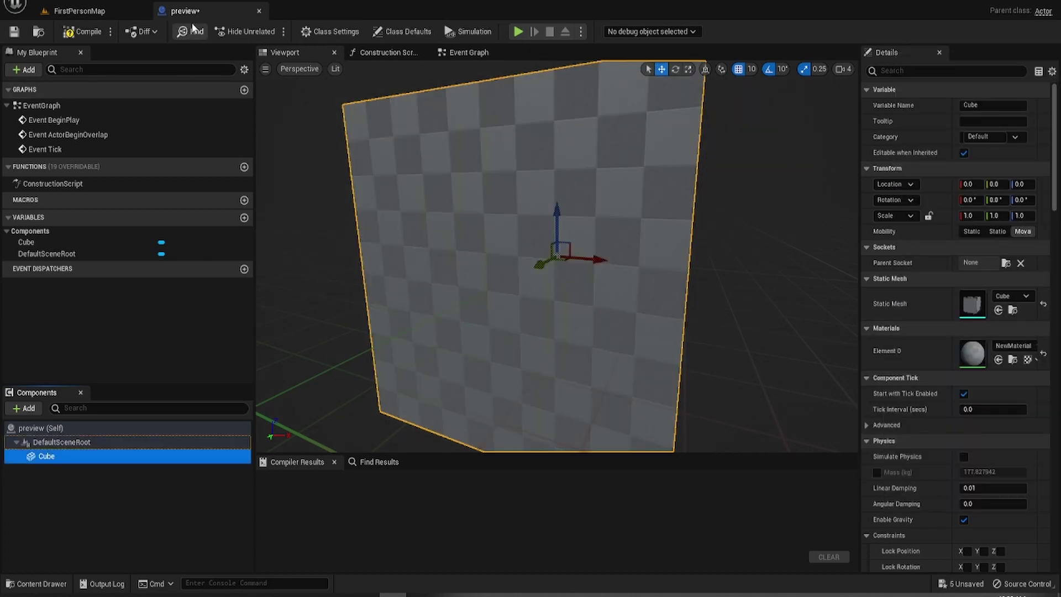
left_click(14, 32)
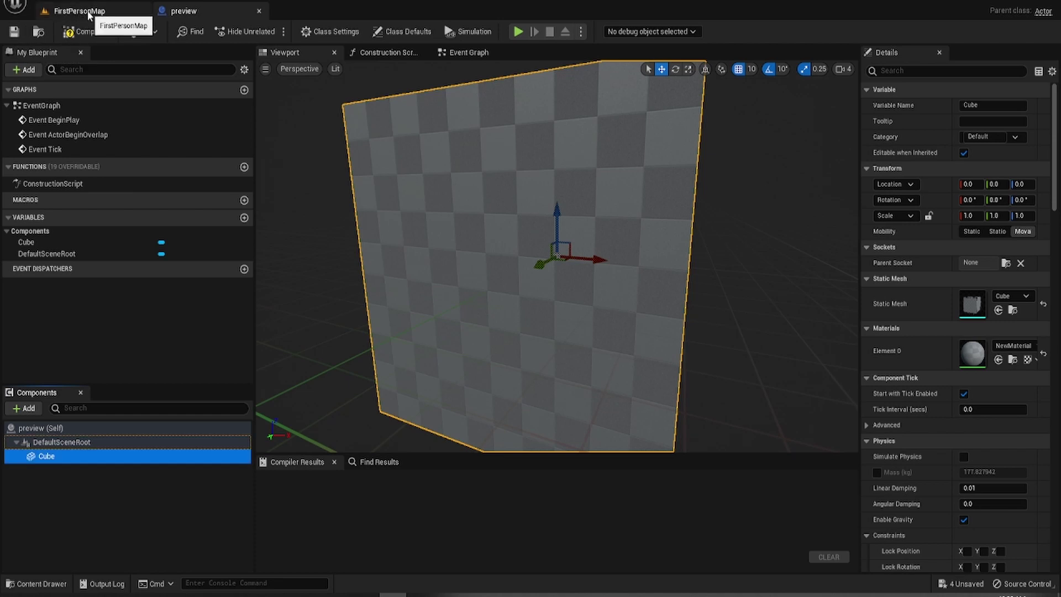
key("f")
scroll(558, 226, "up", 3)
left_click_drag(598, 233, 617, 221)
right_click_drag(599, 235, 583, 276)
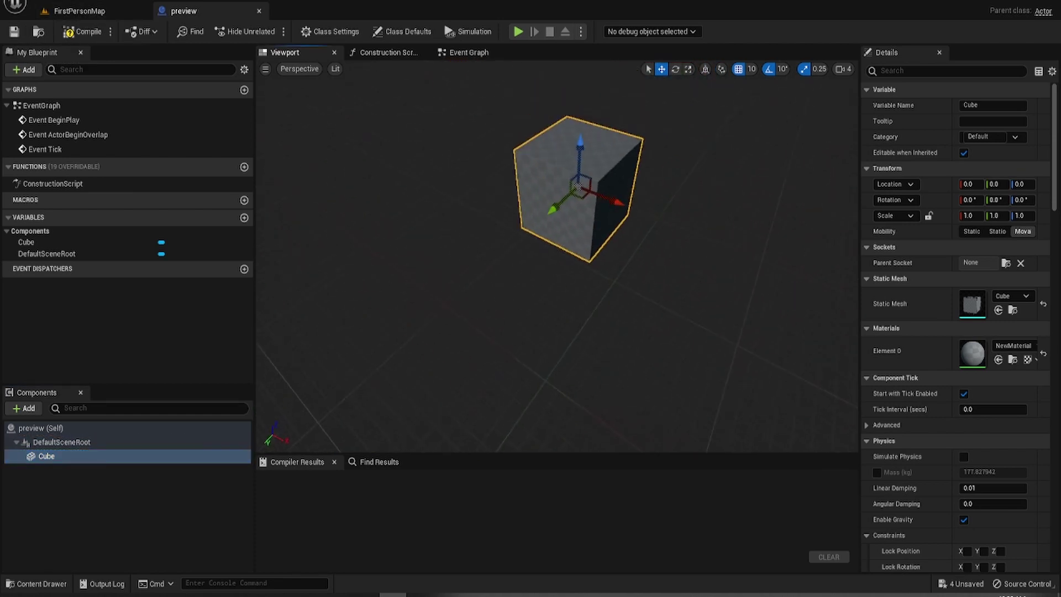
scroll(563, 240, "up", 2)
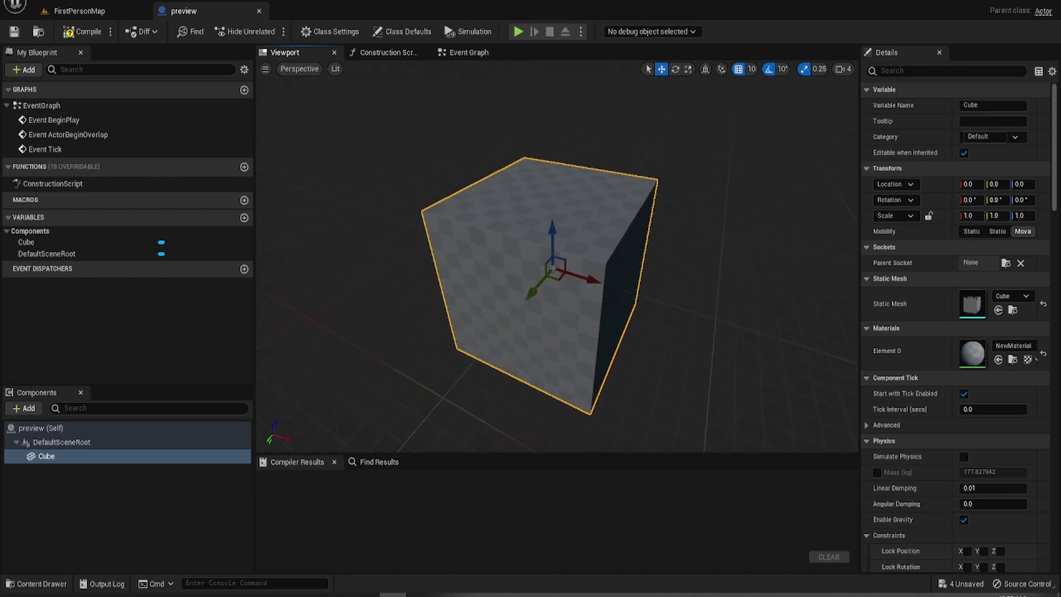
scroll(957, 328, "down", 6)
scroll(981, 416, "down", 10)
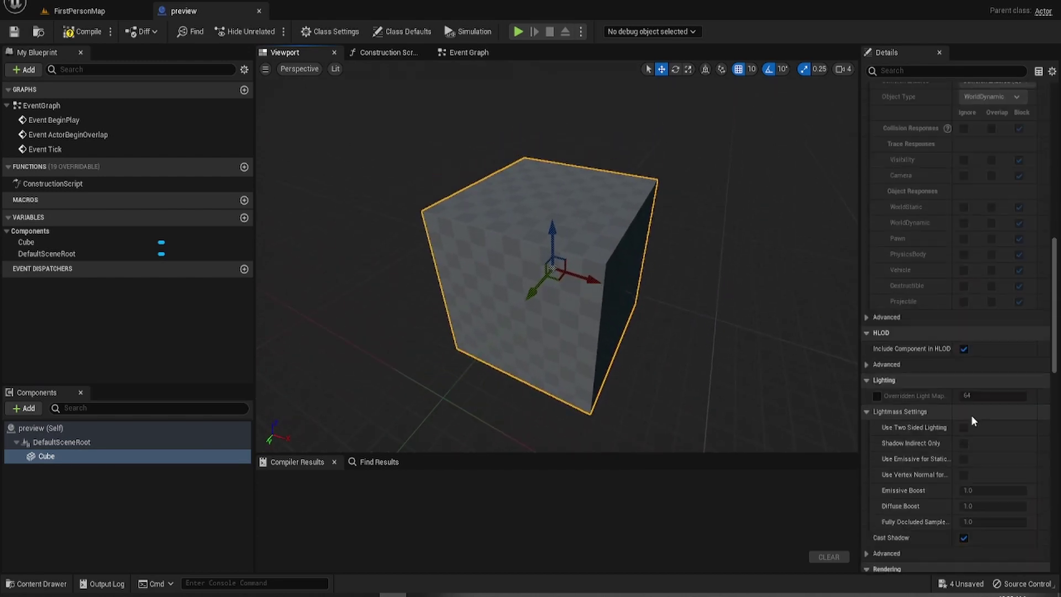
scroll(972, 423, "down", 8)
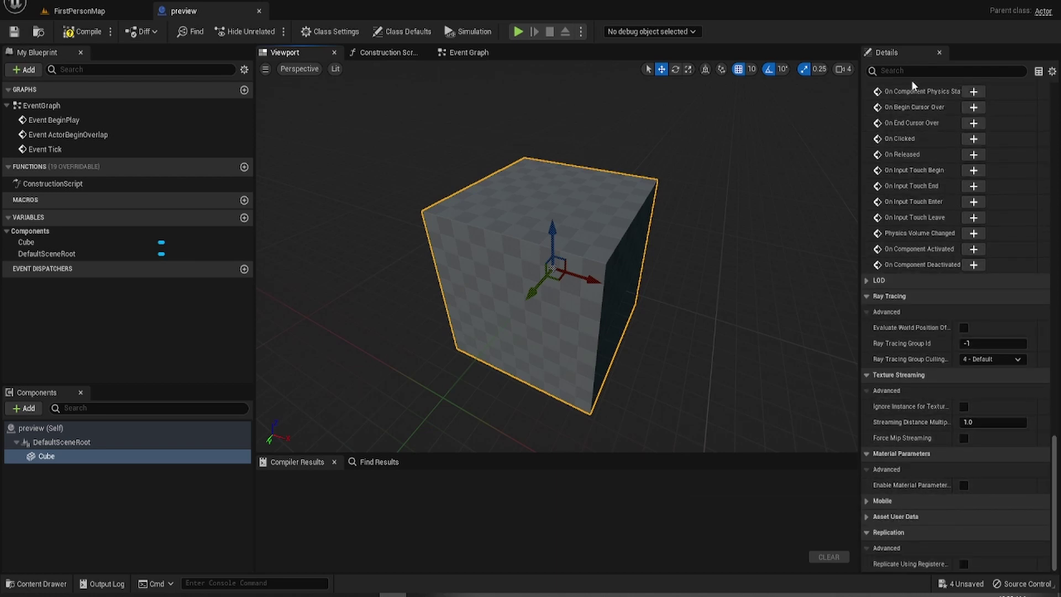
- Open NewMaterial full screen in the material editor and pan to the output node
left_click(87, 13)
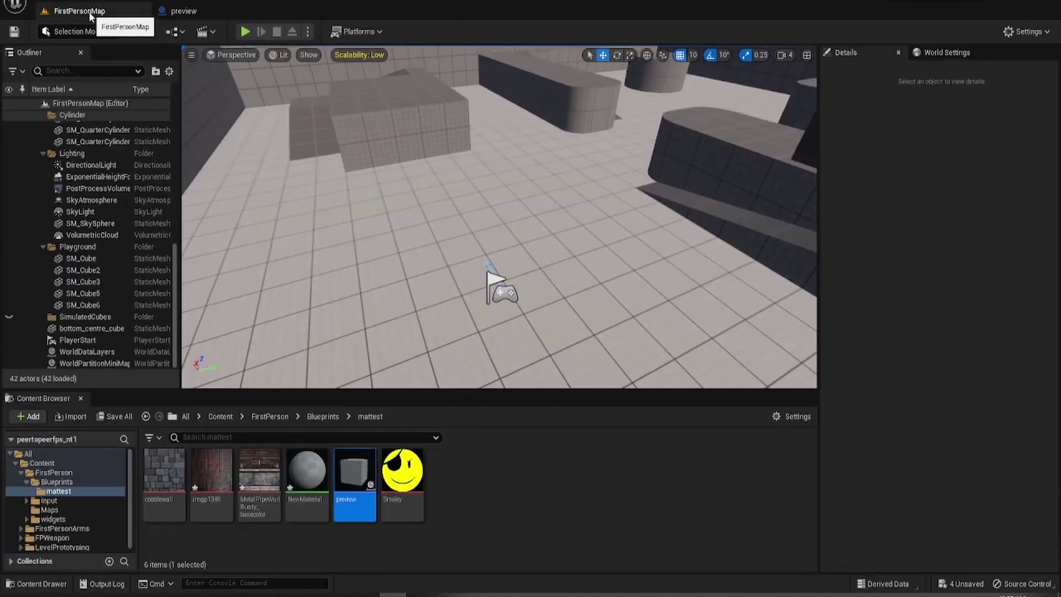
double_click(302, 471)
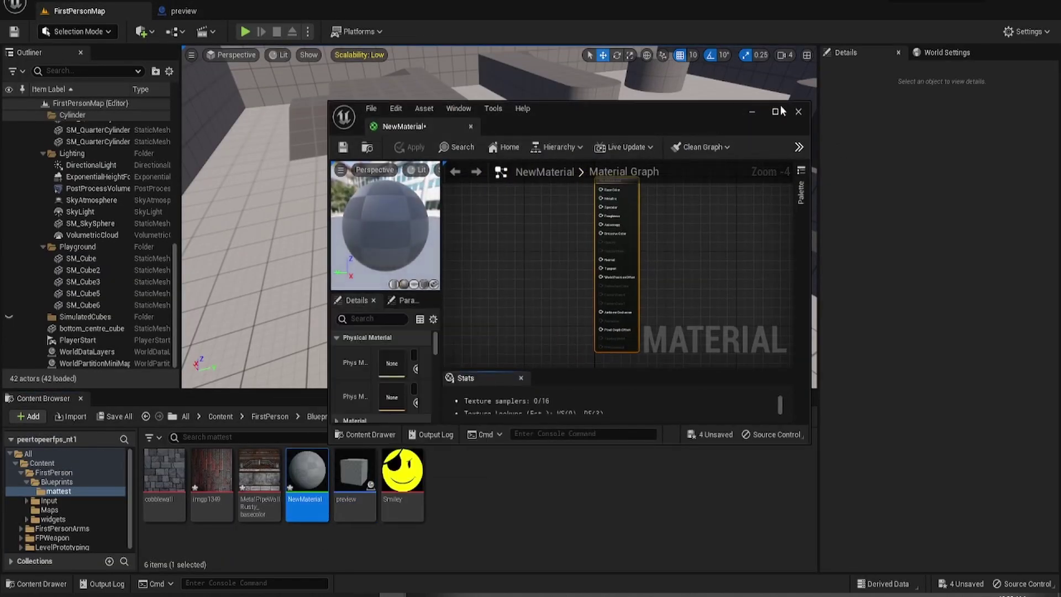
left_click(775, 112)
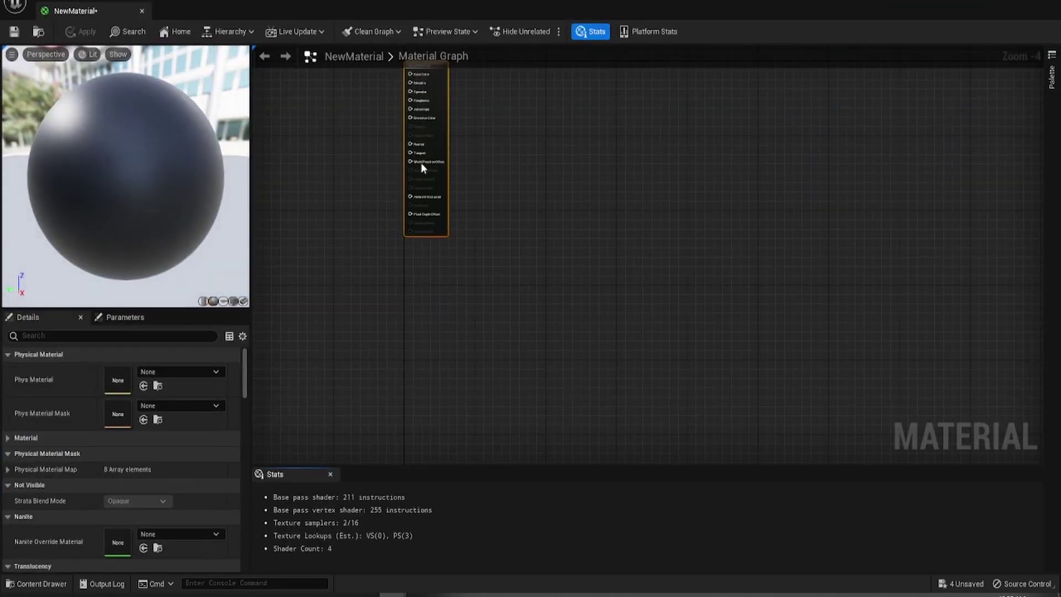
right_click_drag(461, 149, 846, 230)
scroll(767, 221, "up", 2)
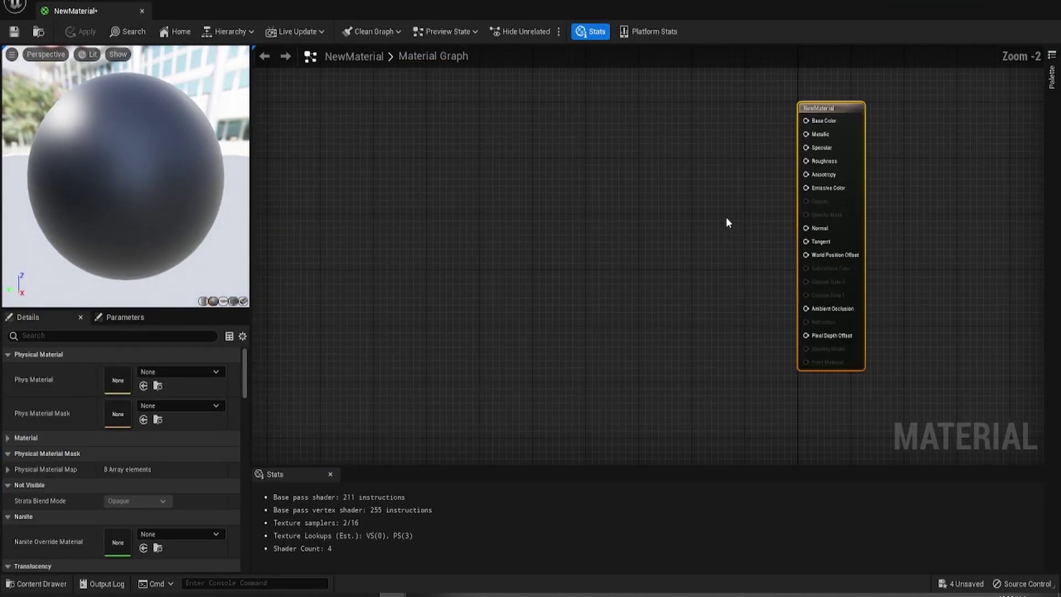
right_click_drag(721, 217, 641, 209)
right_click_drag(740, 139, 795, 153)
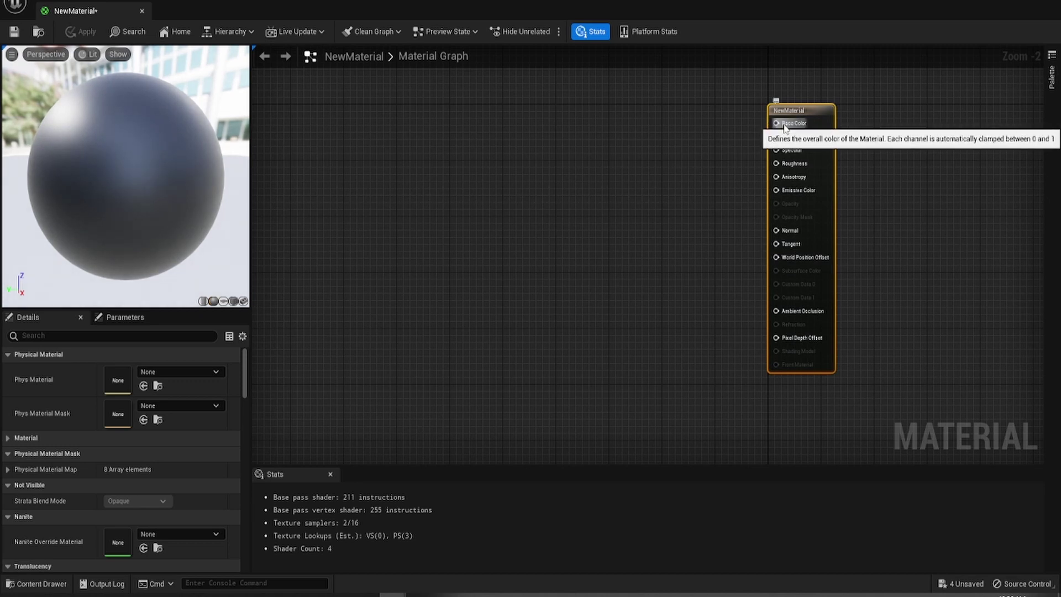
right_click_drag(573, 252, 607, 252)
- Promote Base Color to a parameter using Custom Primitive Data, save, and dock the editor
right_click(489, 99)
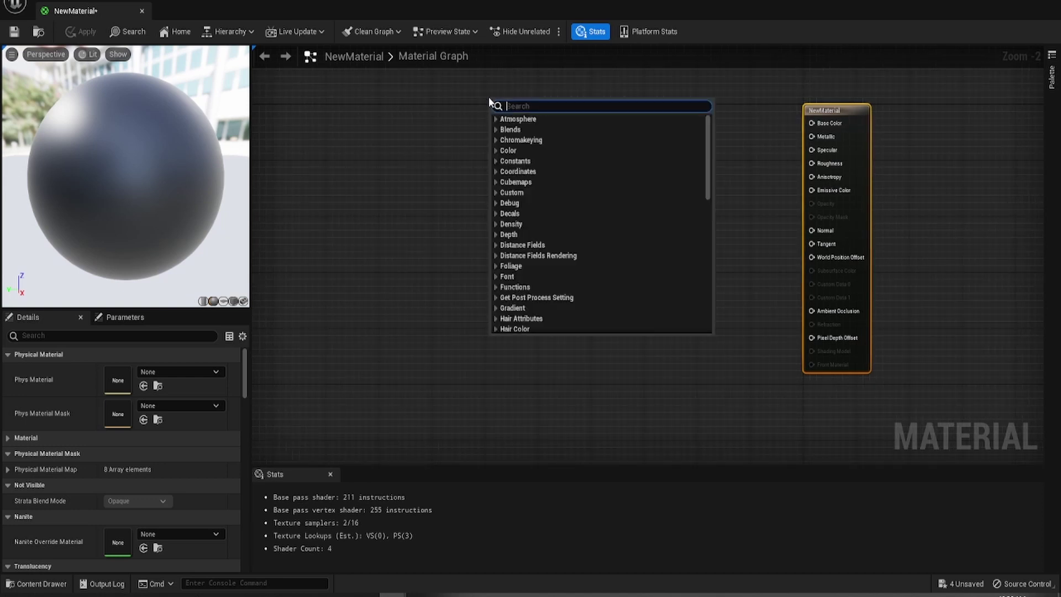
right_click(831, 121)
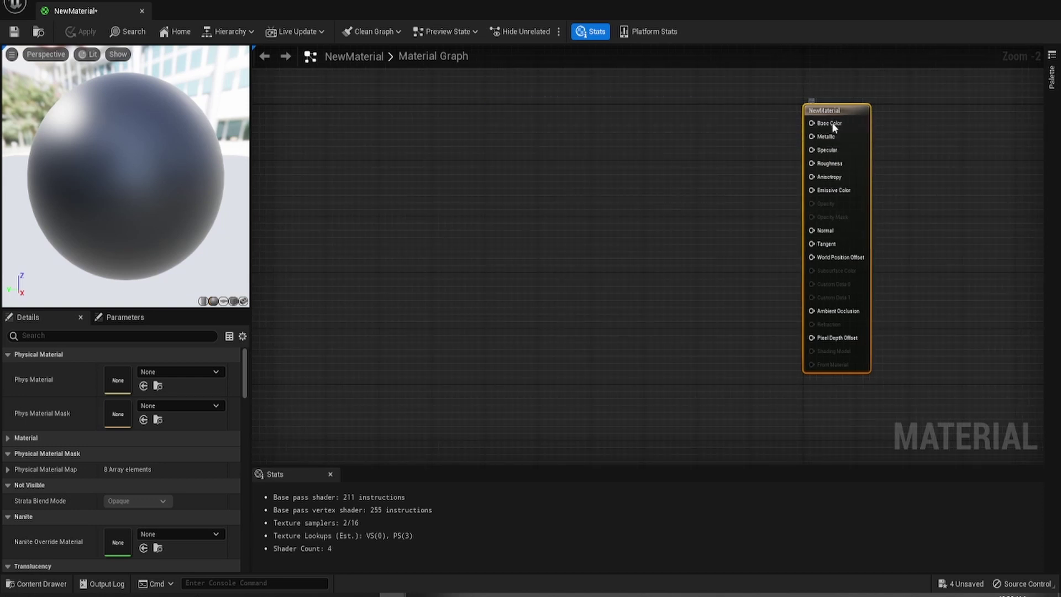
left_click(881, 147)
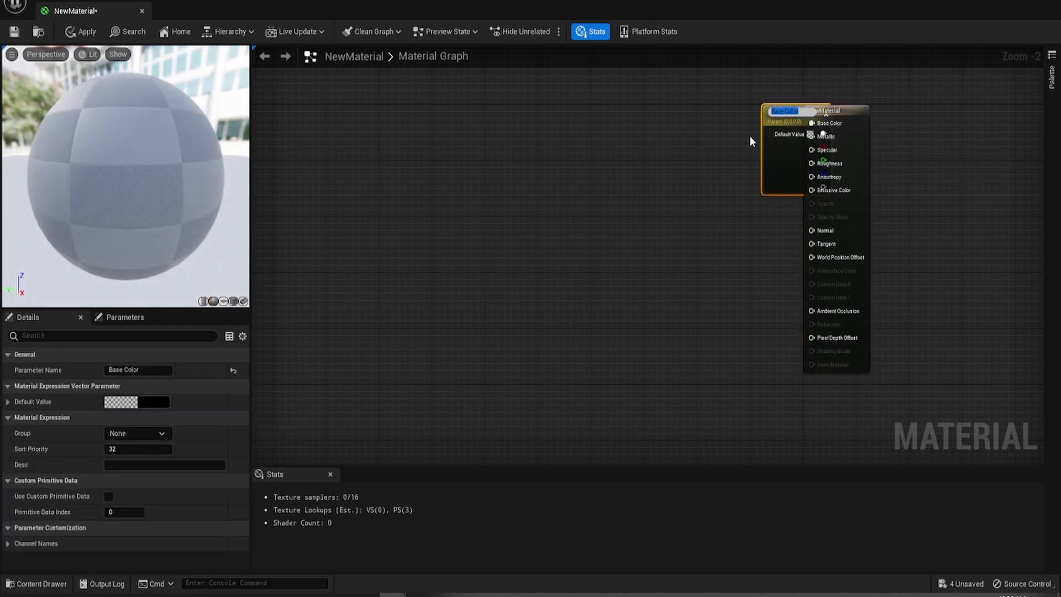
left_click_drag(779, 141, 468, 142)
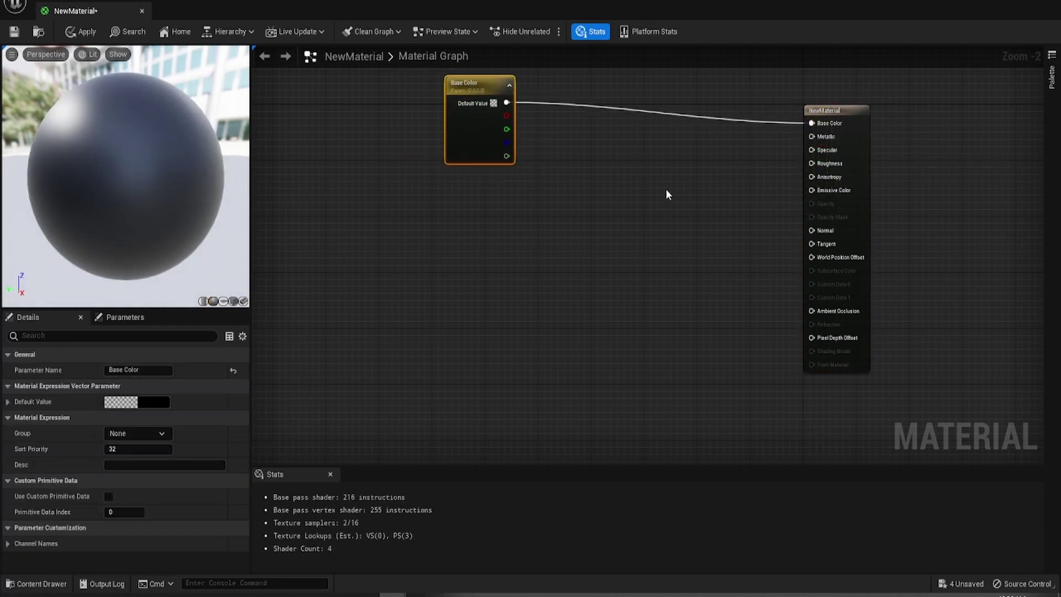
right_click_drag(665, 189, 672, 198)
left_click_drag(469, 159, 516, 152)
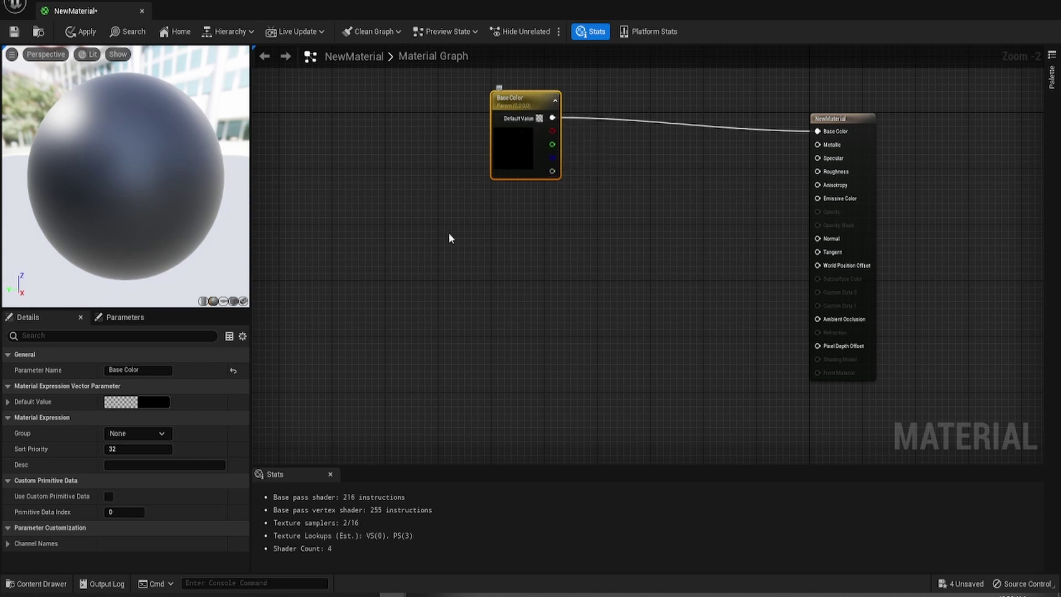
left_click(107, 496)
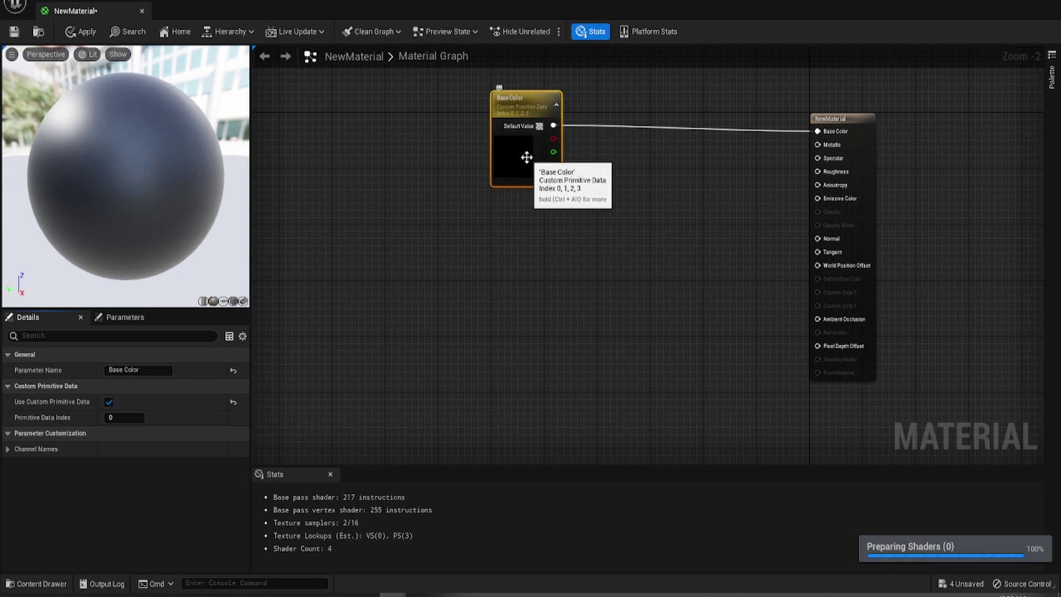
left_click_drag(526, 157, 522, 145)
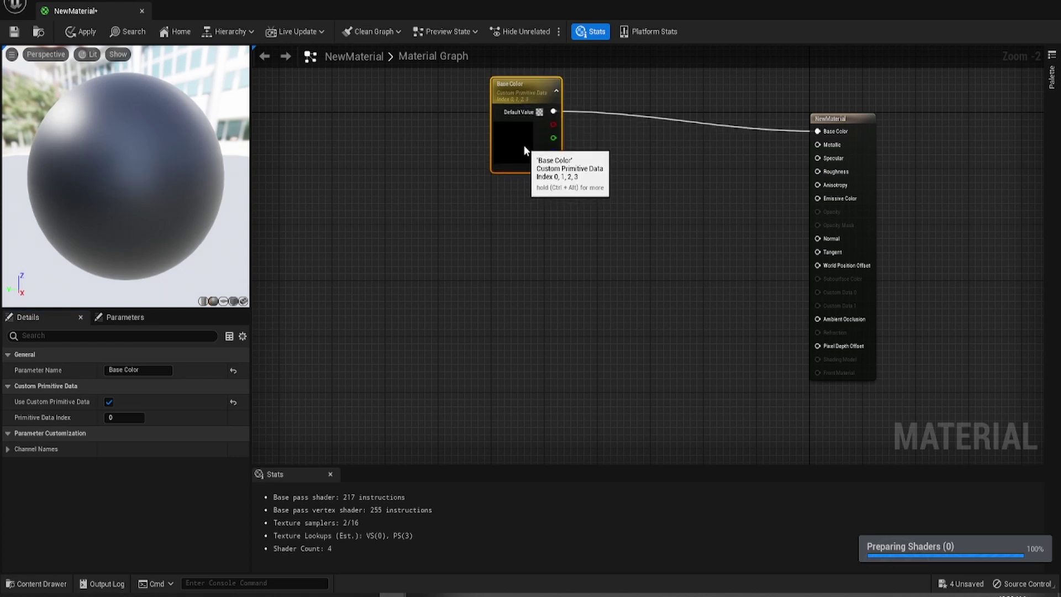
left_click(14, 32)
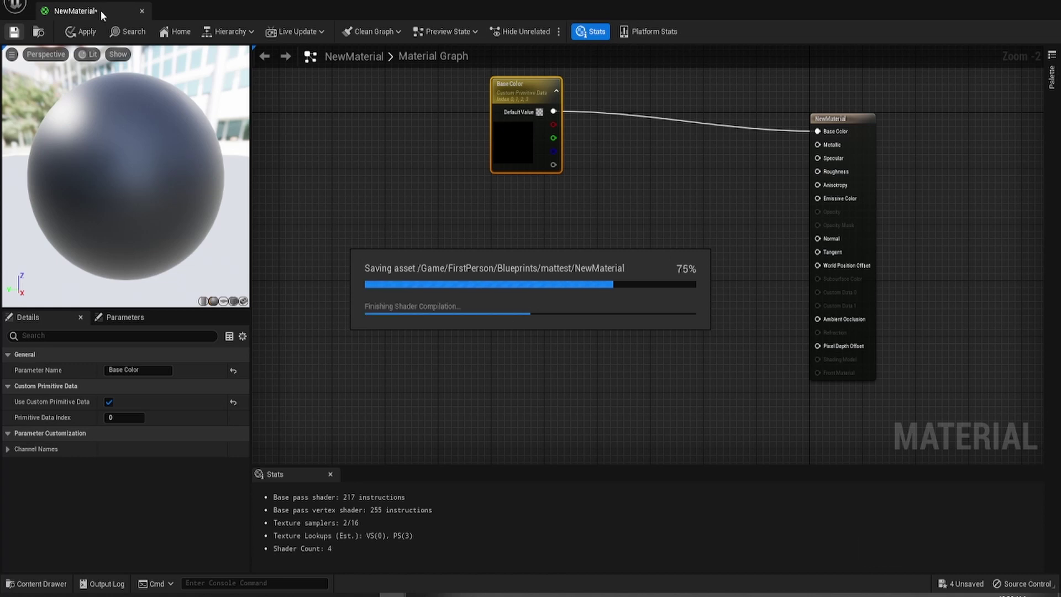
left_click_drag(98, 11, 414, 12)
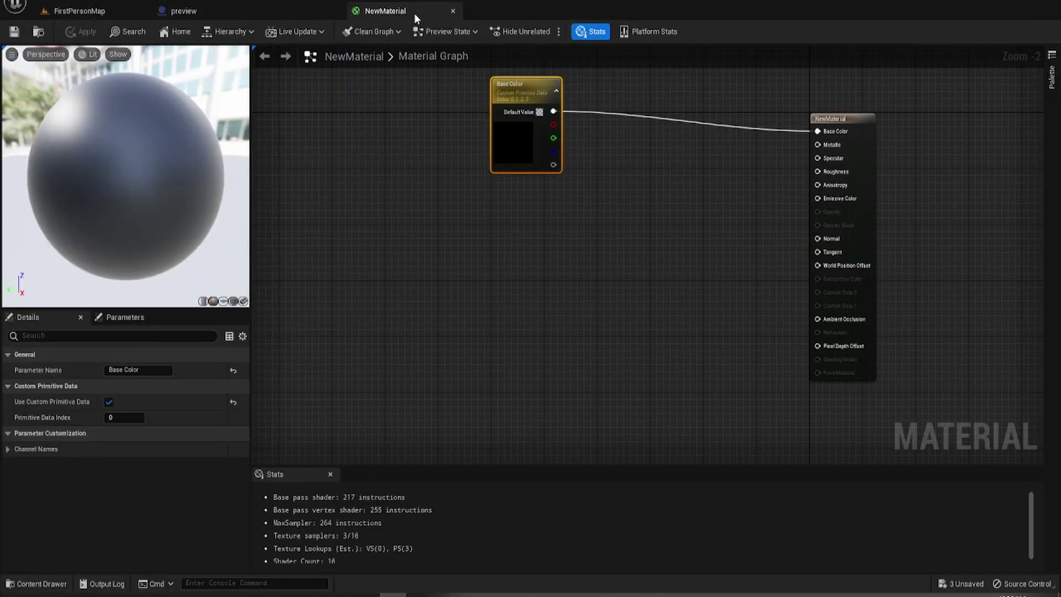
- Add the four Base Color elements to the cube's Custom Primitive Data Defaults
left_click(204, 10)
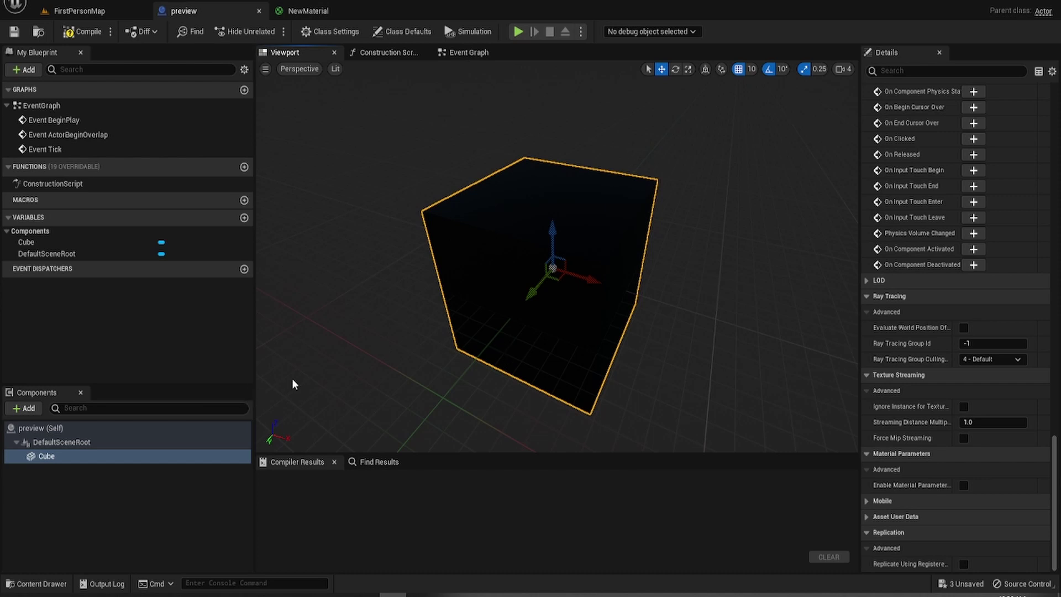
scroll(635, 380, "down", 5)
scroll(630, 354, "up", 5)
scroll(634, 355, "down", 4)
mouse_move(645, 357)
right_mouse_down()
mouse_move(594, 359)
mouse_move(628, 368)
right_mouse_up()
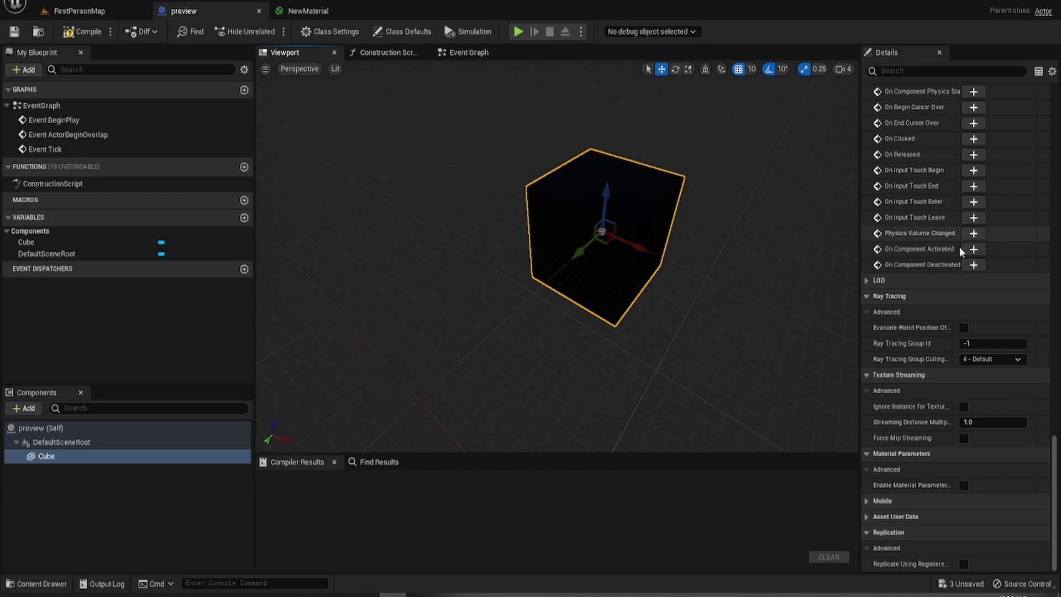
scroll(954, 295, "up", 4)
scroll(948, 289, "up", 12)
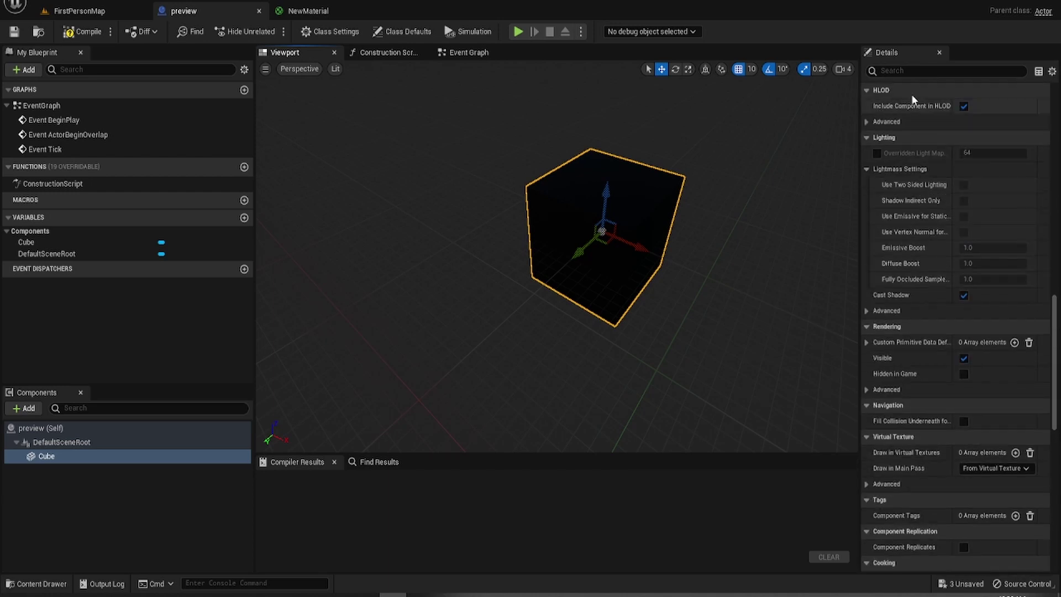
left_click(920, 71)
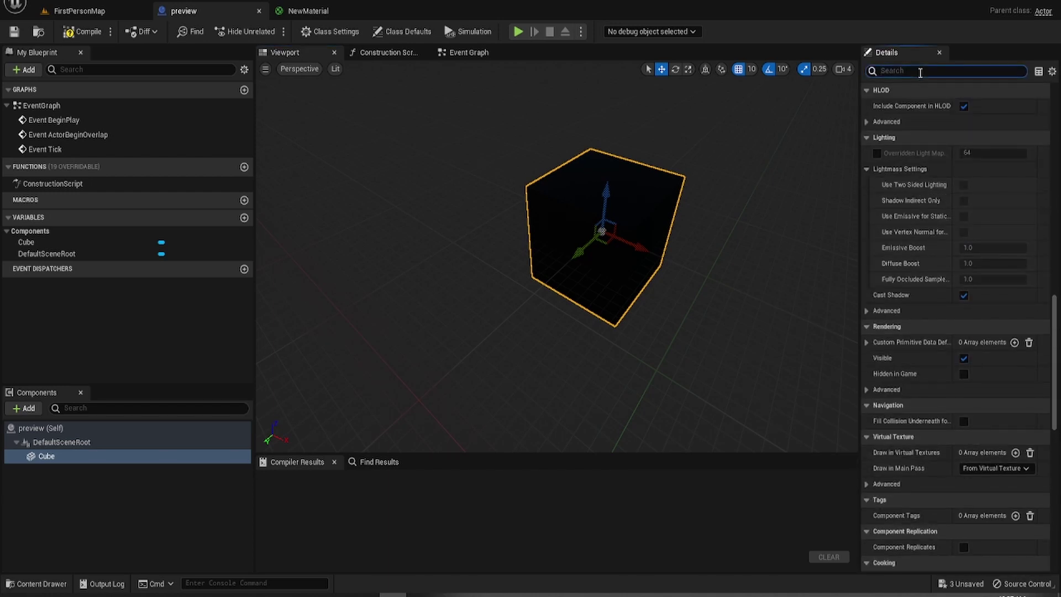
type("cus")
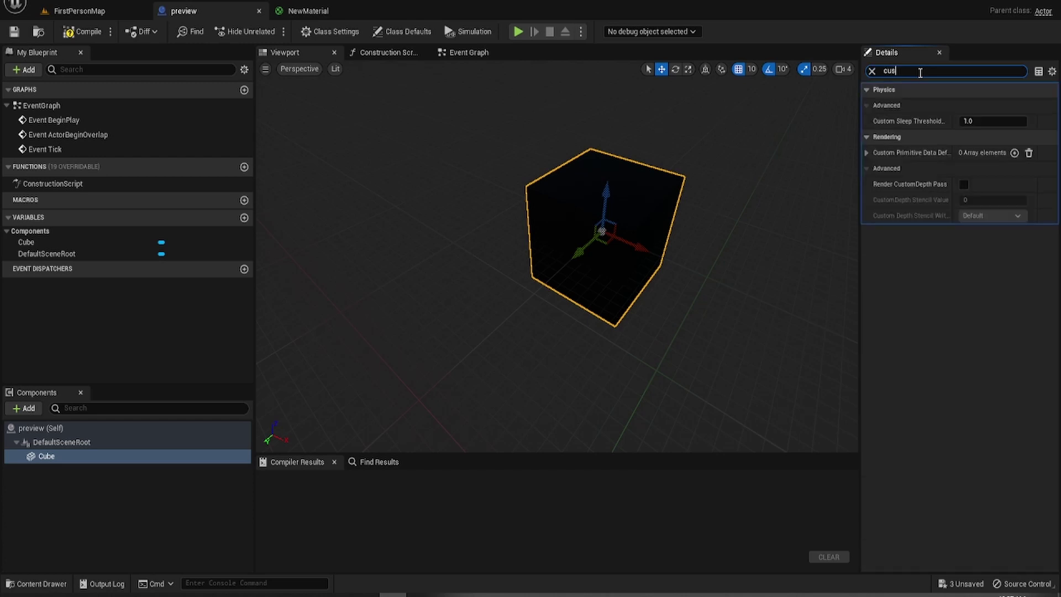
left_click(867, 153)
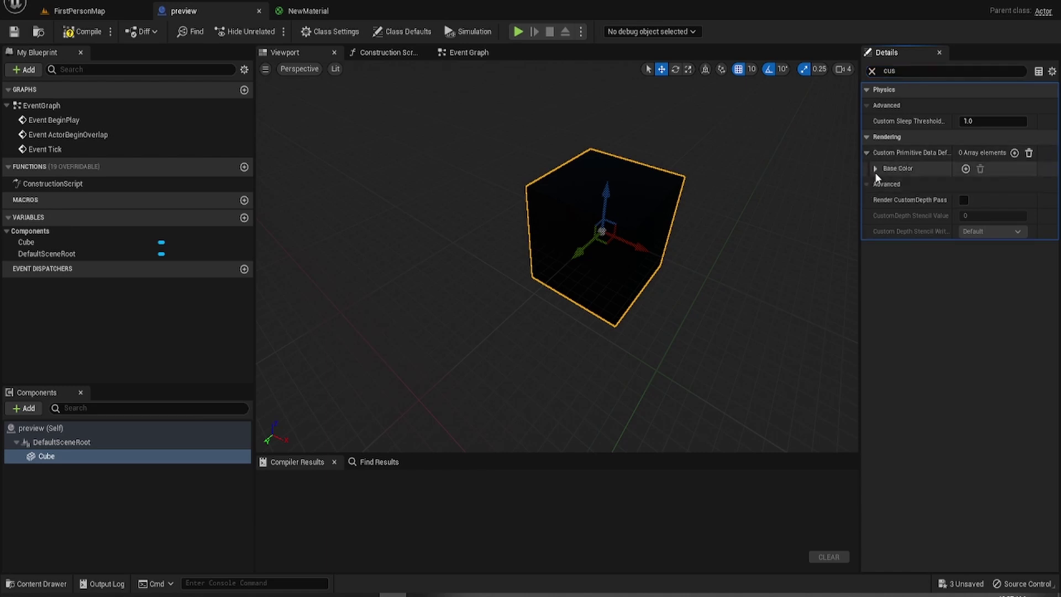
left_click(875, 169)
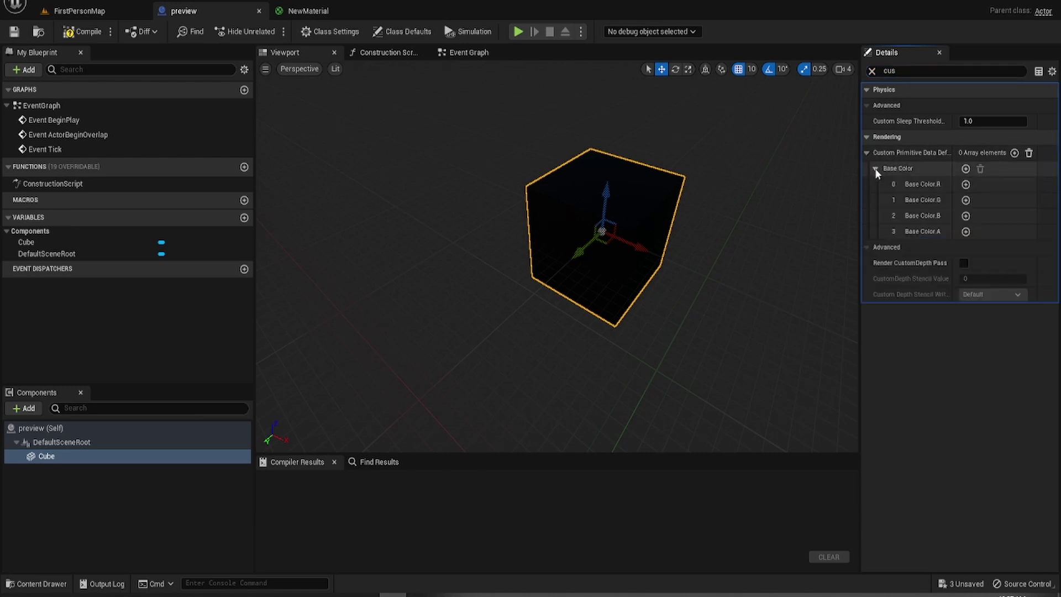
left_click(966, 170)
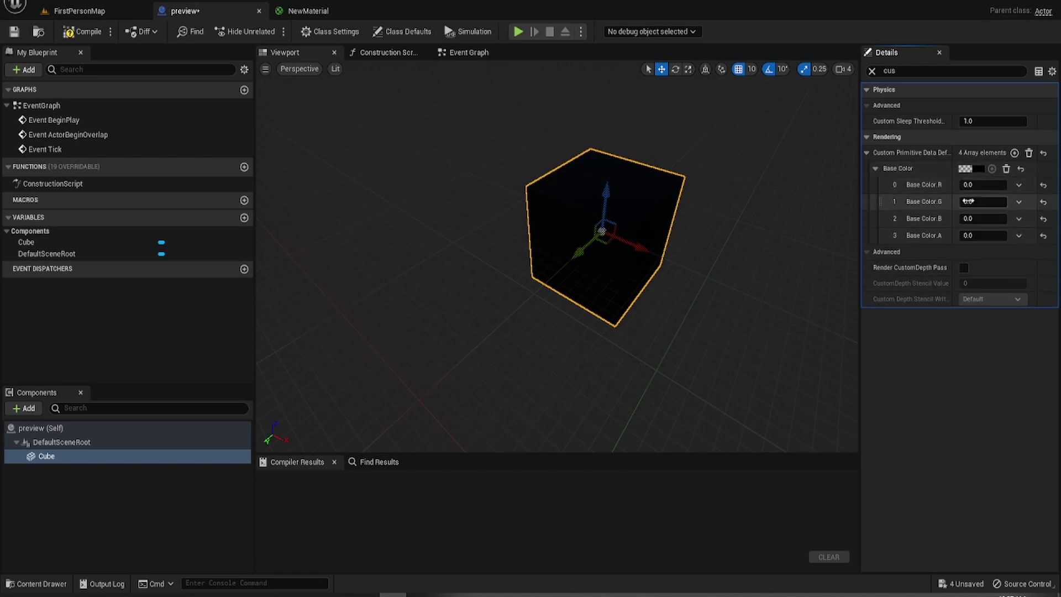
- Test red, green and blue values, then leave Base Color at R 1, G/B/A 0
left_click(985, 184)
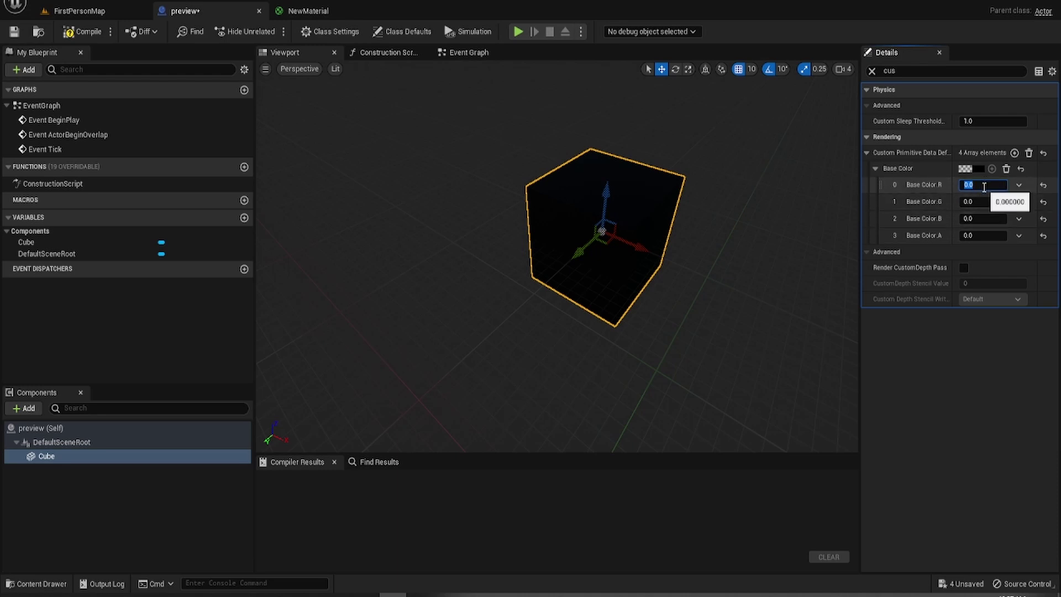
key("Return")
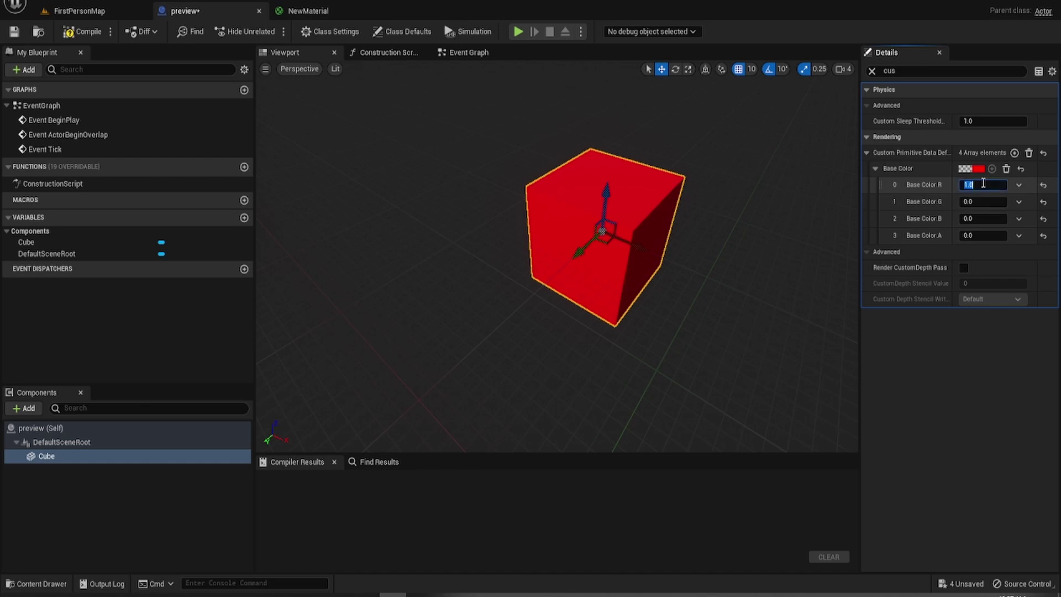
type("0")
key("Return")
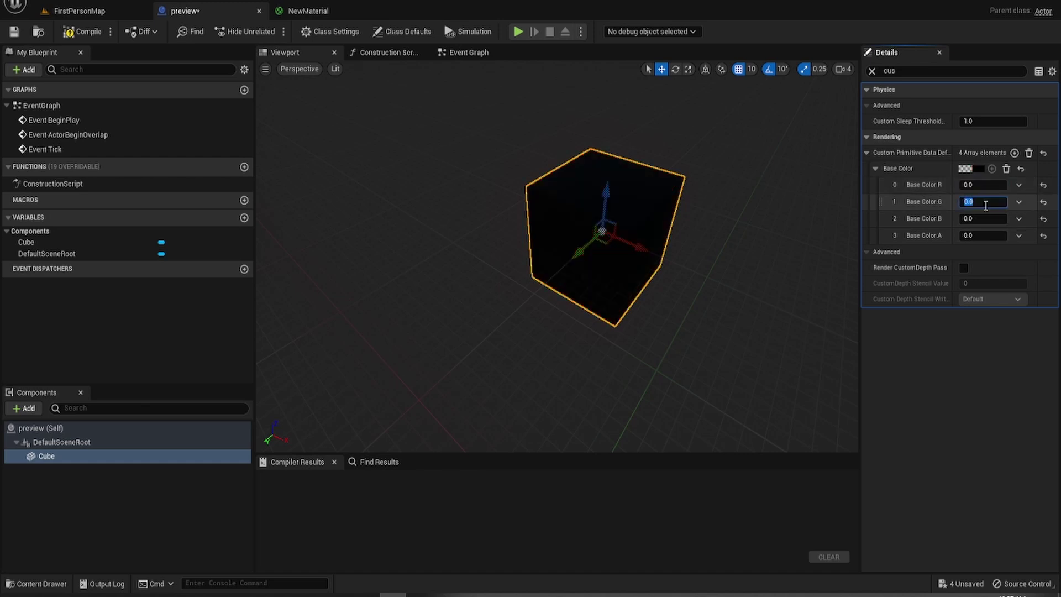
type("1")
key("Return")
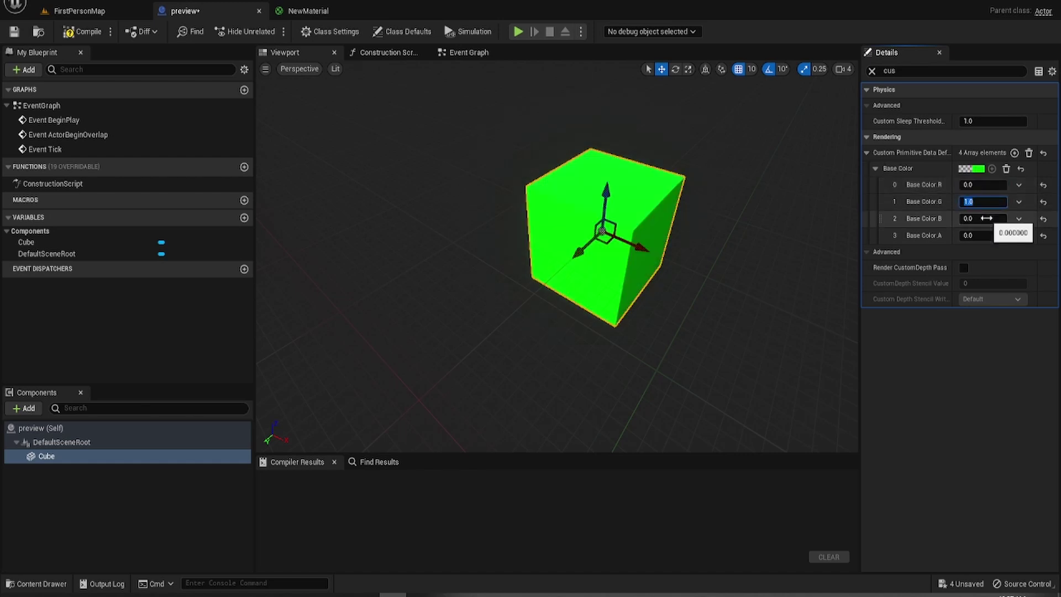
type("0")
left_click(981, 220)
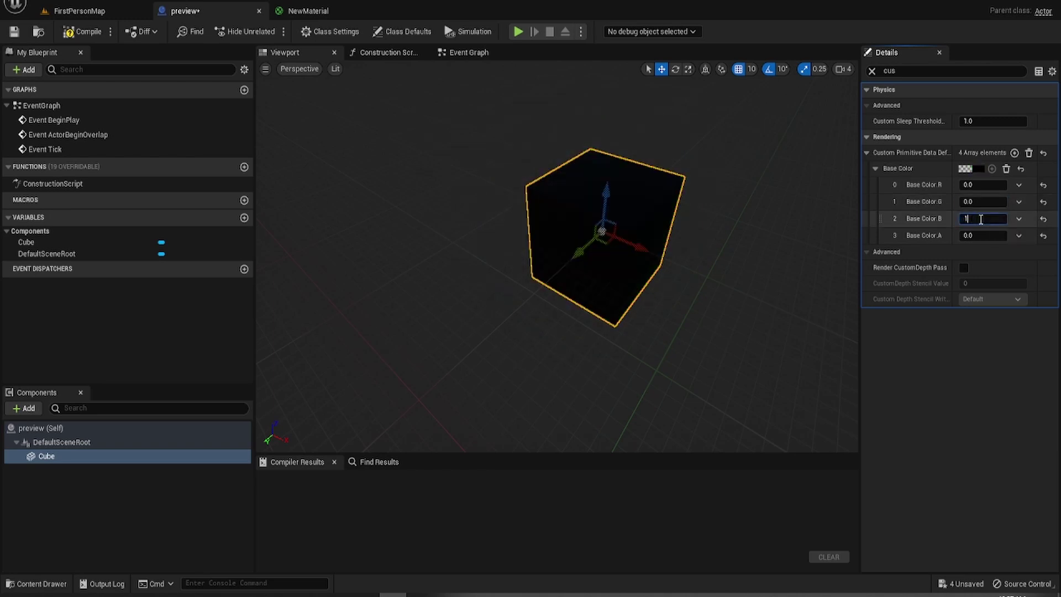
key("Return")
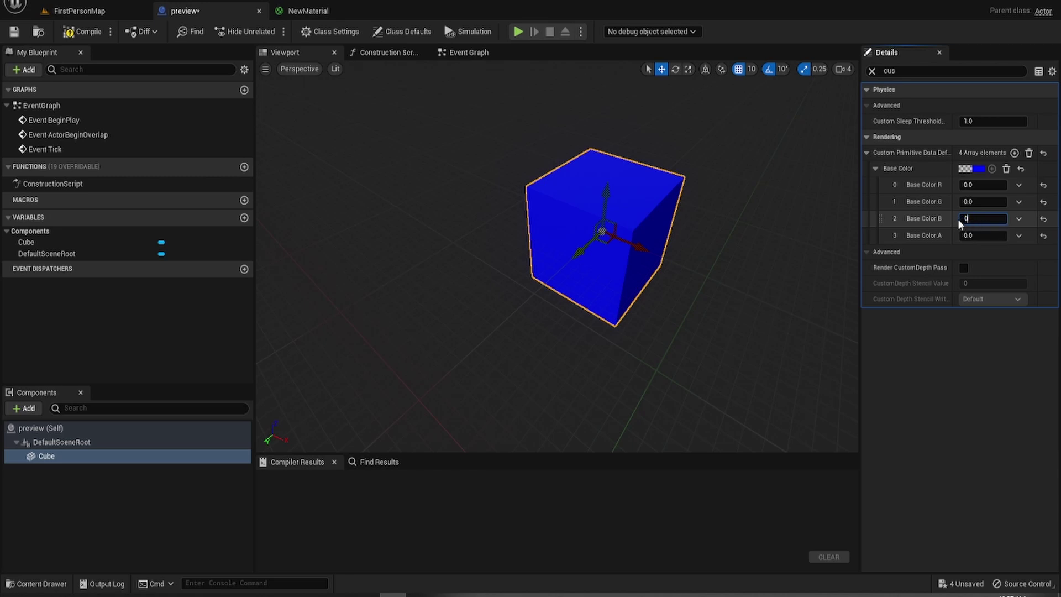
key("Return")
left_click(975, 184)
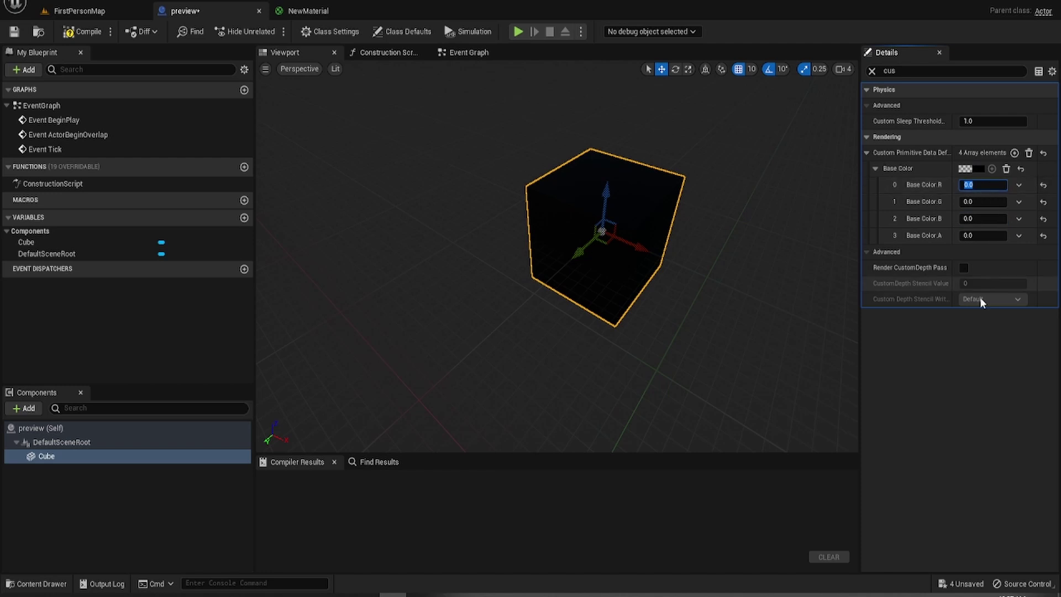
type("1")
key("Return")
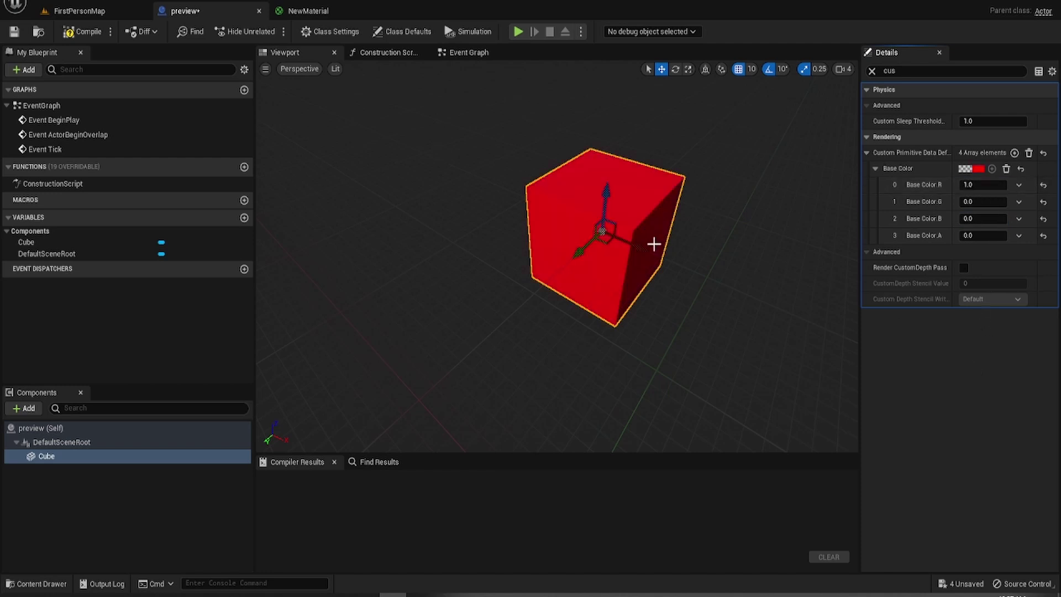
- Enter red, green, blue and alpha as the R/G/B/A Channel Names of the Base Color parameter
left_click(301, 12)
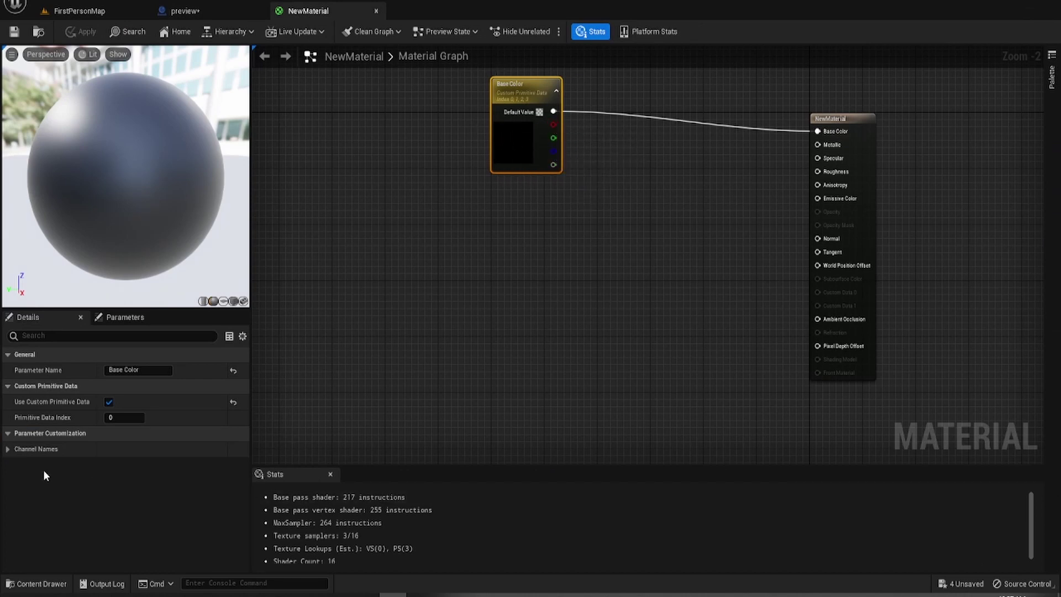
left_click(6, 449)
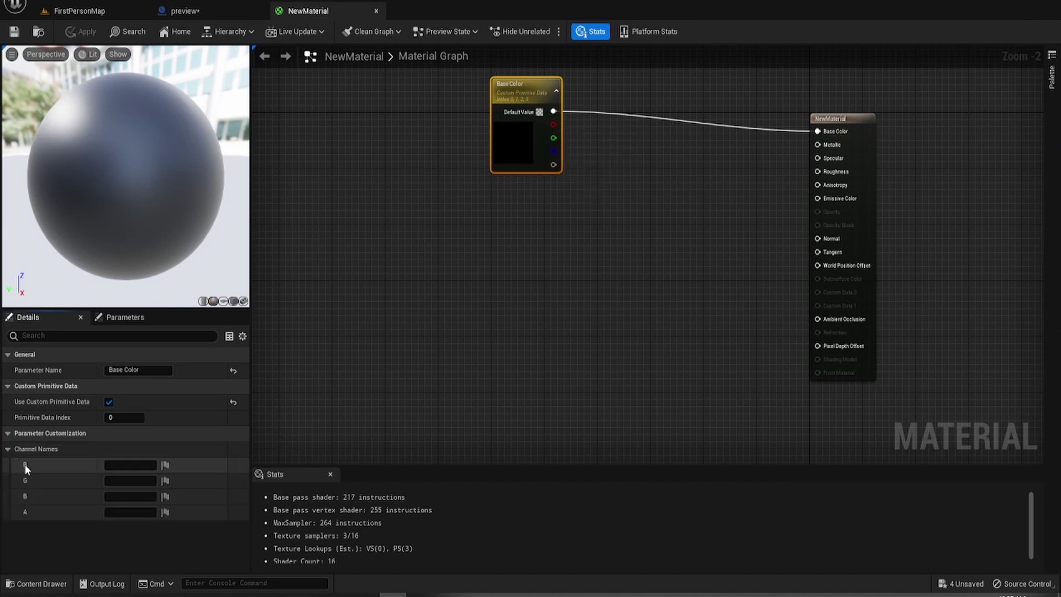
left_click(131, 465)
key("Return")
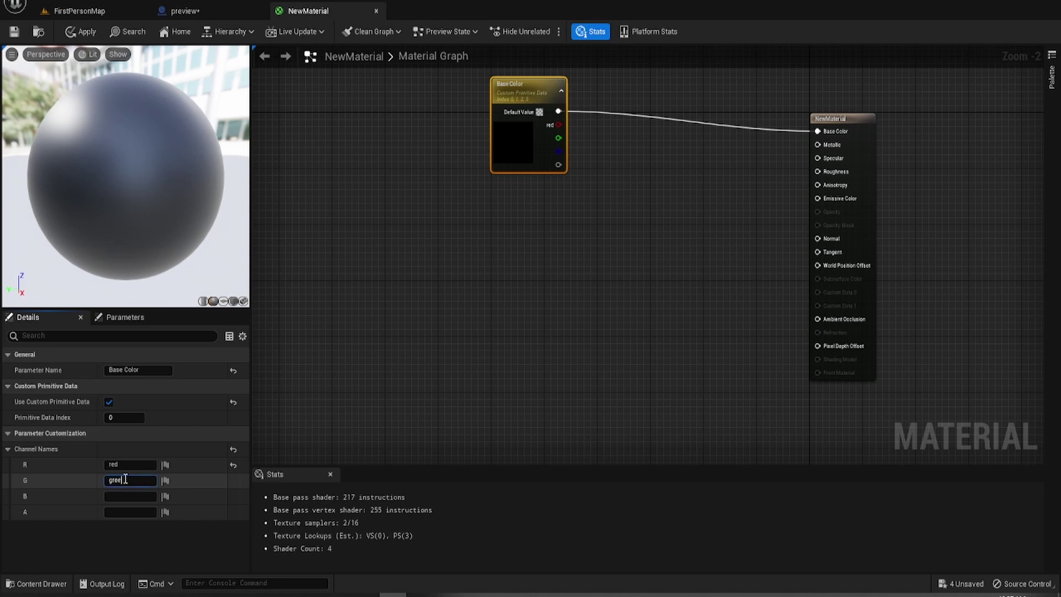
key("Return")
left_click(123, 497)
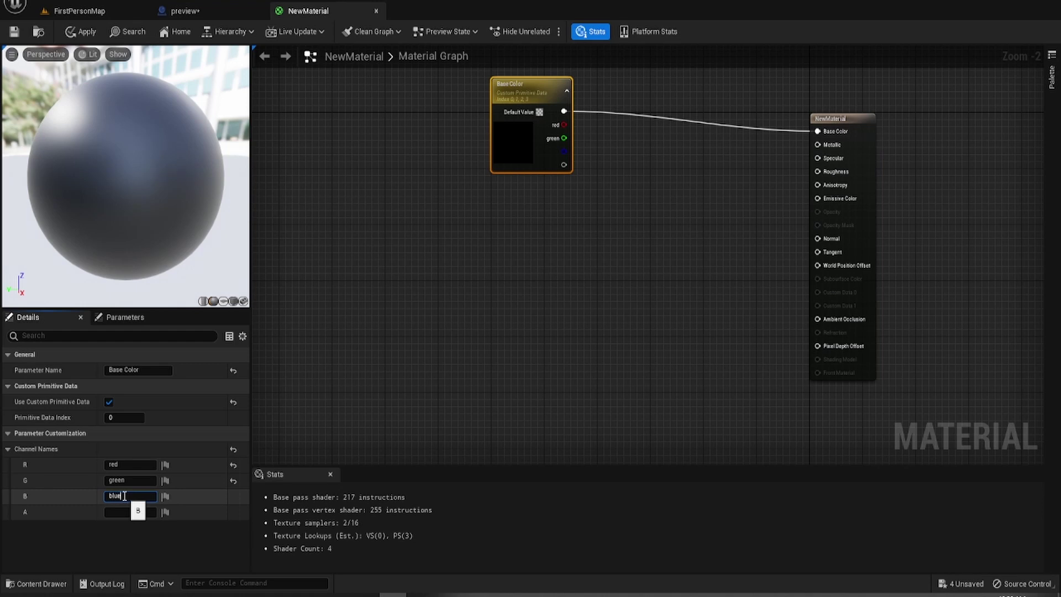
type("blue")
key("Return")
left_click(130, 512)
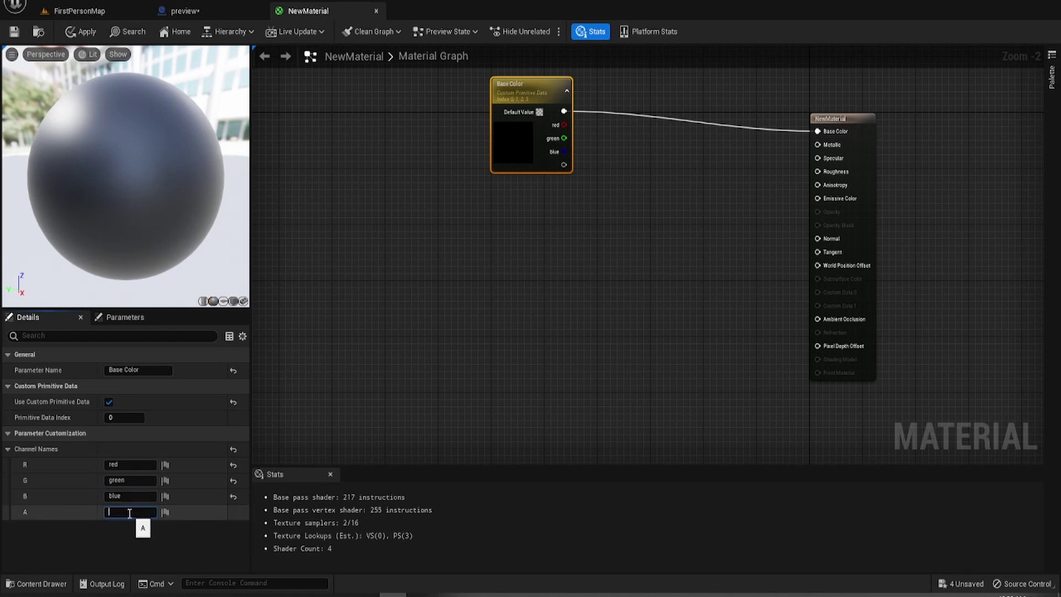
type("alpha")
key("Return")
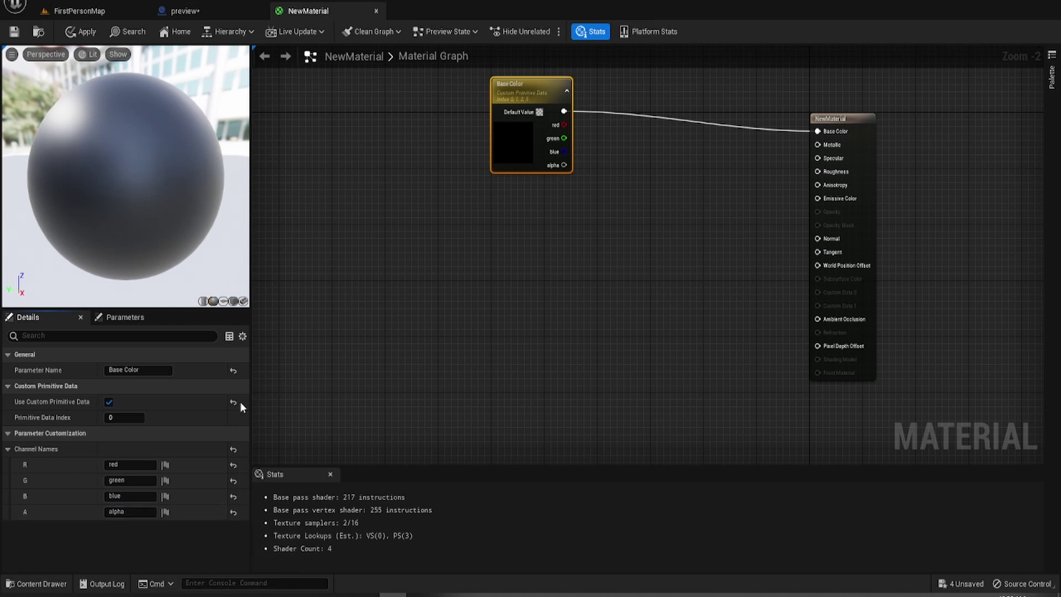
left_click(204, 8)
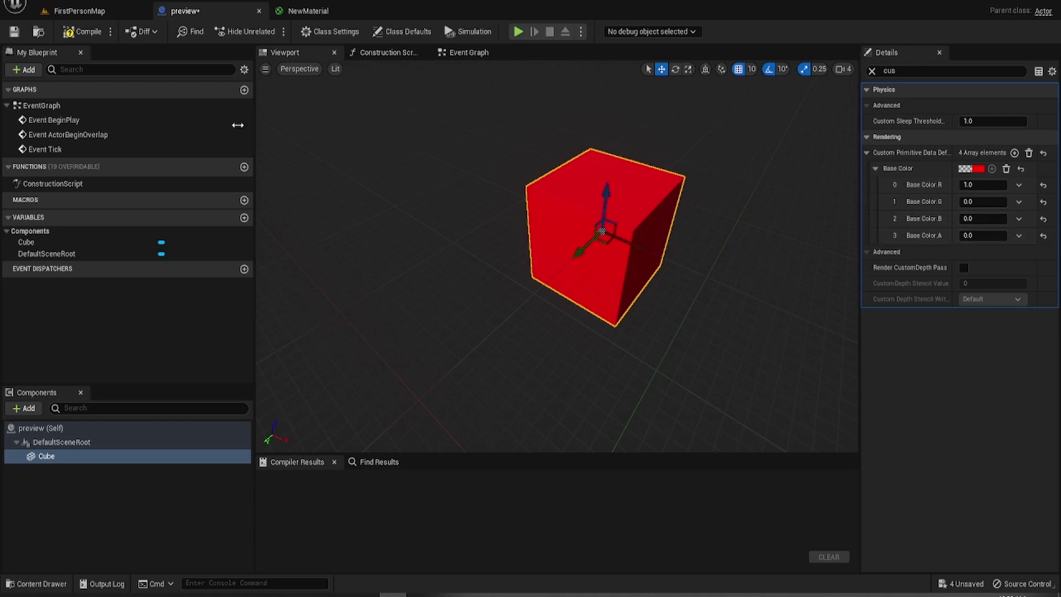
- Save the preview Blueprint and NewMaterial, then resize the Details panel to show full labels
left_click(16, 34)
left_click(318, 9)
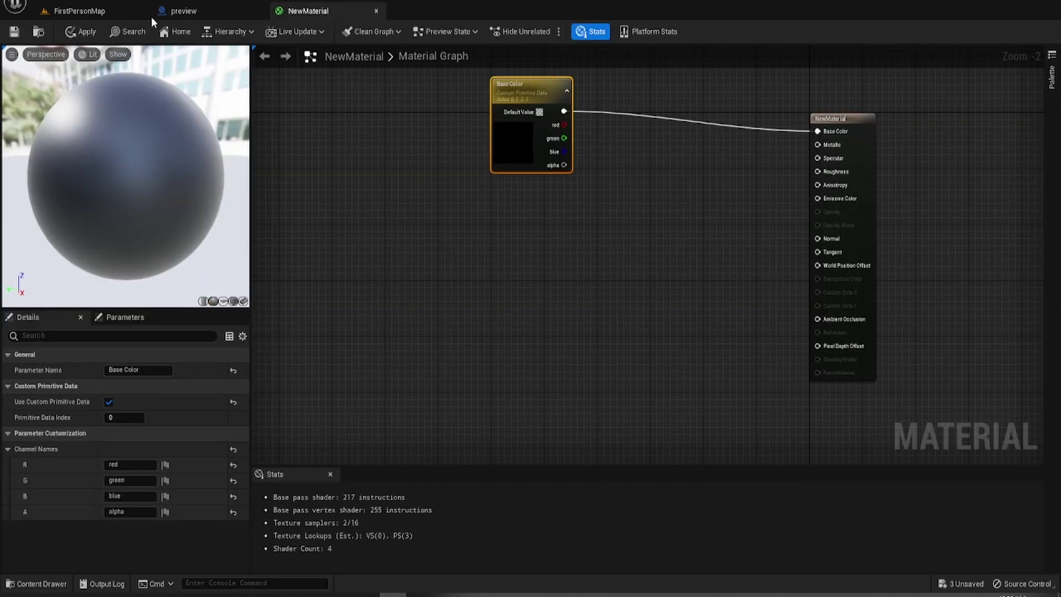
left_click(14, 33)
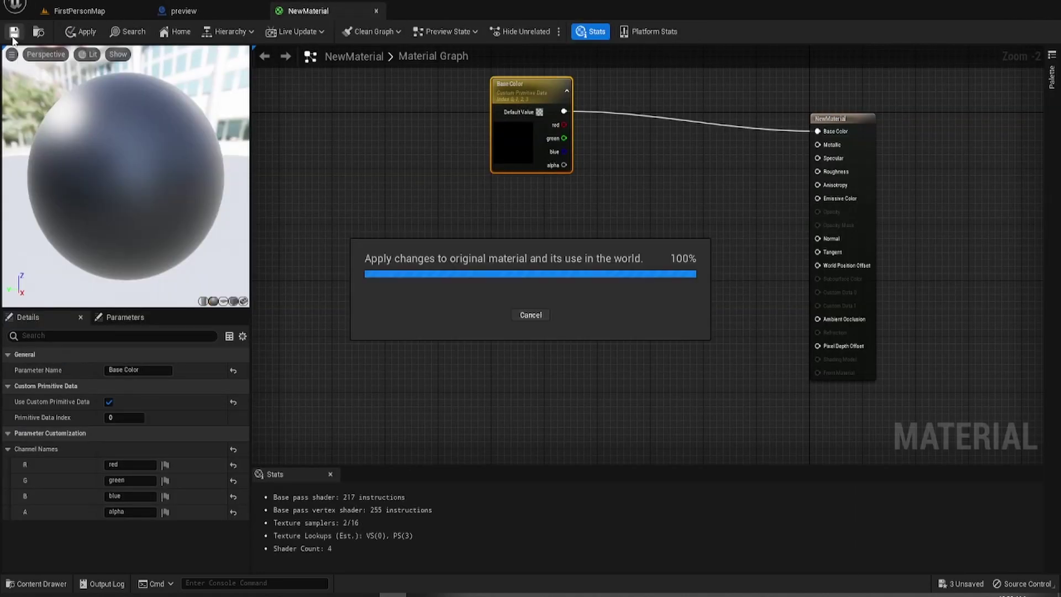
left_click(213, 11)
left_click_drag(858, 203, 807, 203)
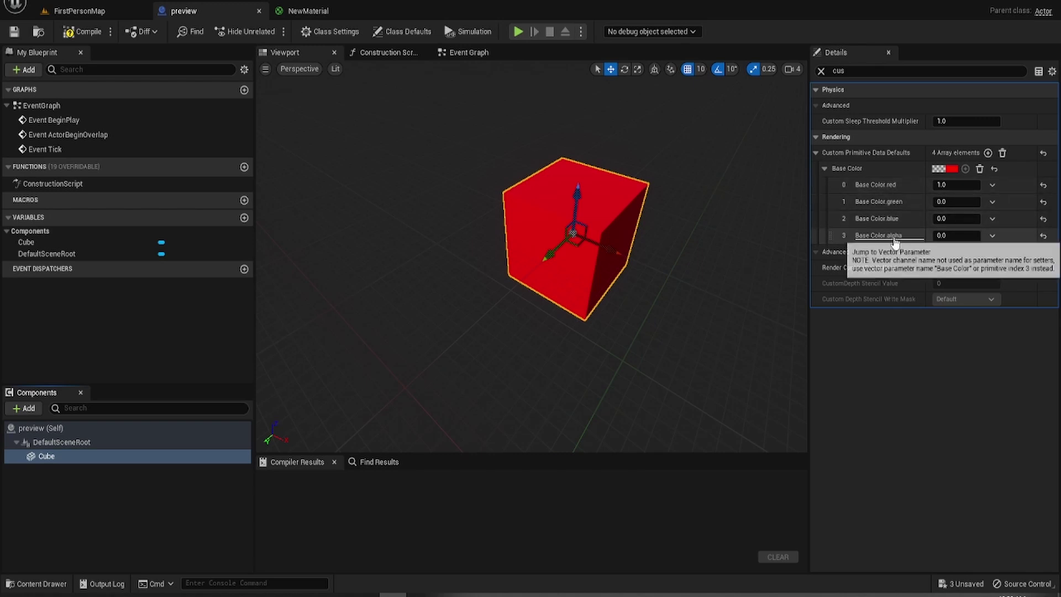
mouse_move(808, 314)
left_mouse_down()
mouse_move(835, 319)
mouse_move(825, 319)
left_mouse_up()
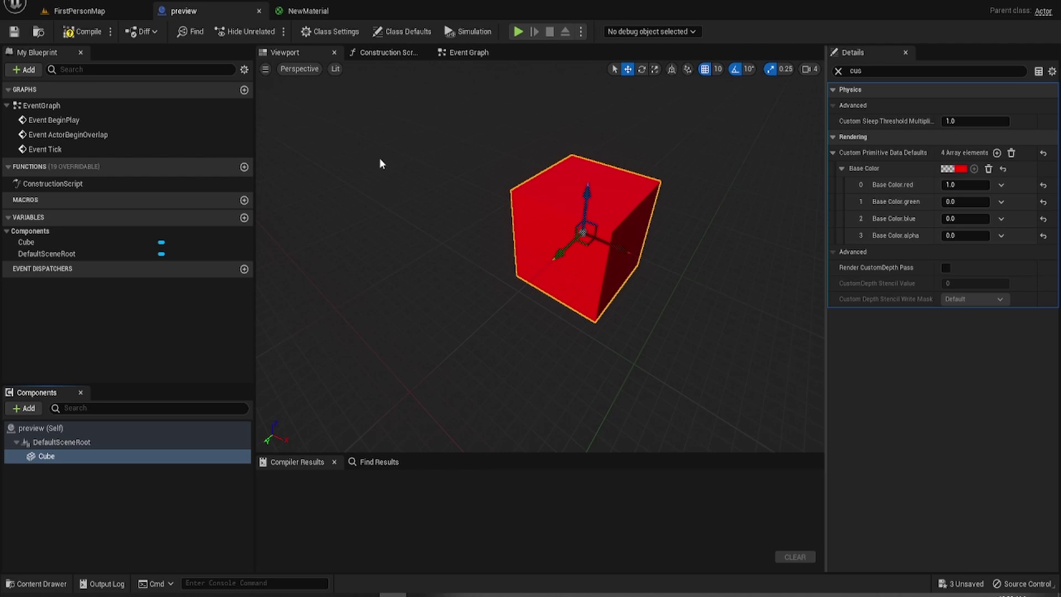
- Move the Base Color parameter node up and left in the NewMaterial graph
left_click(306, 13)
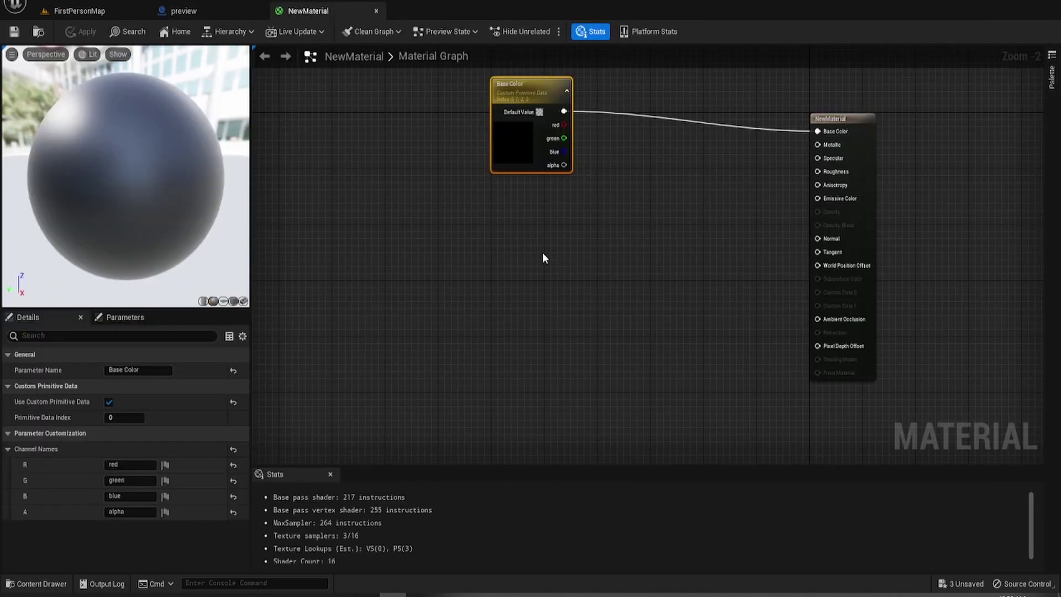
right_click_drag(605, 237, 630, 329)
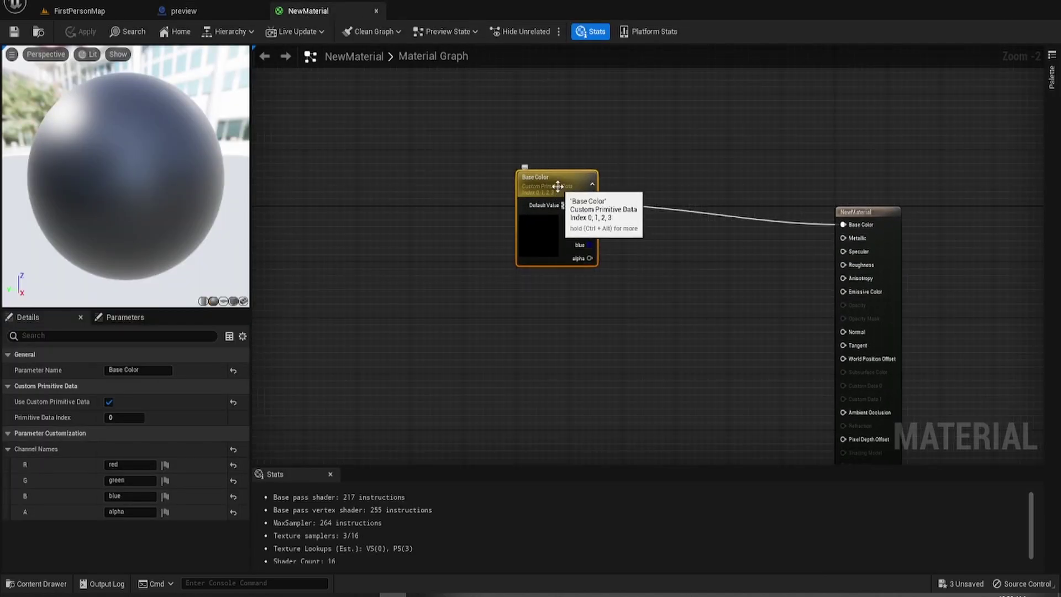
left_click_drag(557, 186, 558, 111)
left_click(705, 314)
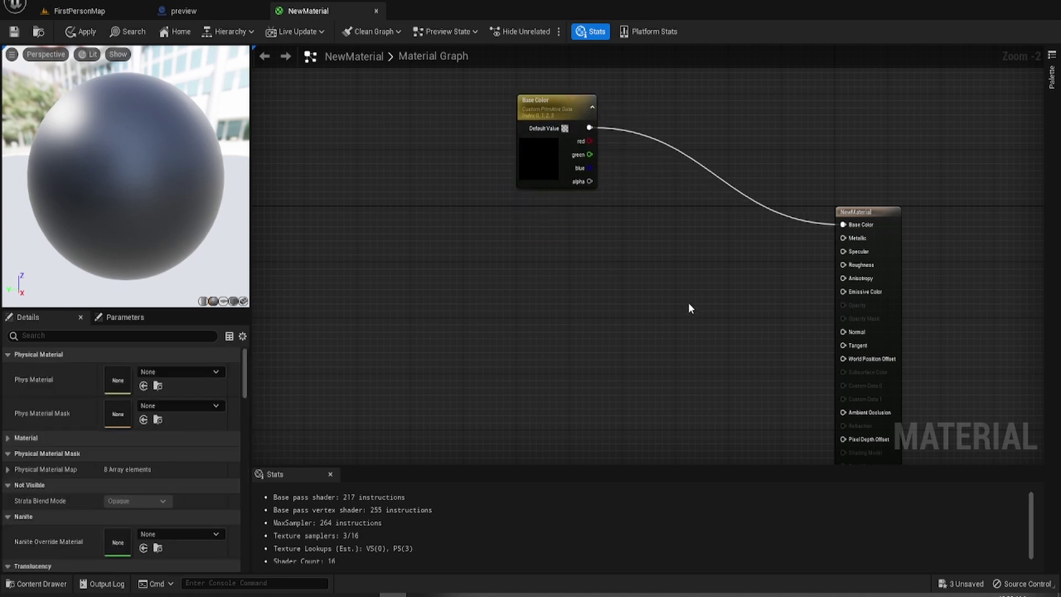
right_click_drag(704, 313, 838, 354)
left_click_drag(693, 147, 626, 146)
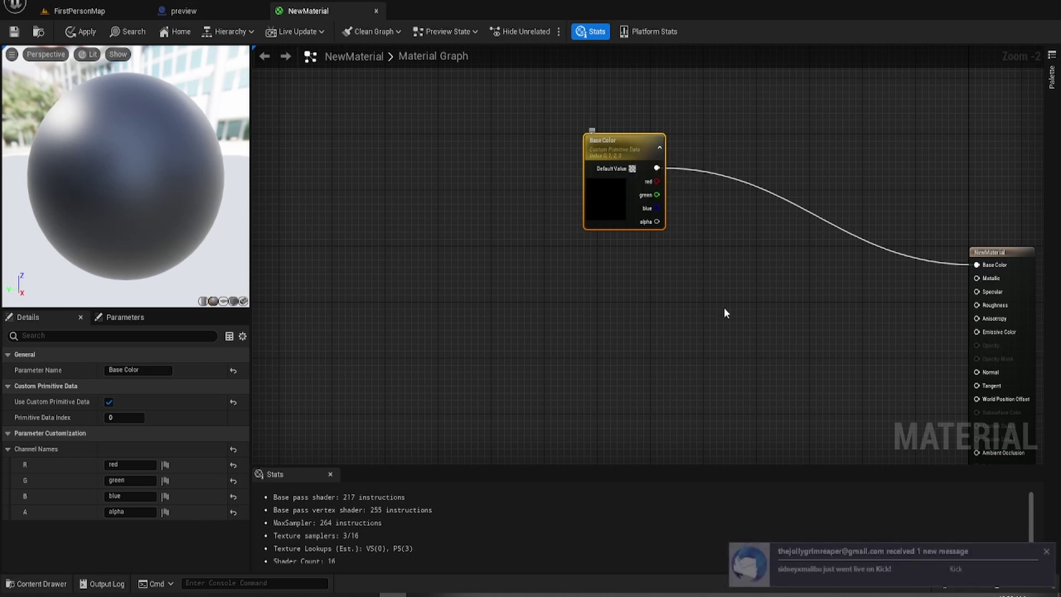
right_click_drag(795, 331, 717, 269)
- Close the mail notification and mail app, then nudge the Base Color node slightly left
left_click(1047, 551)
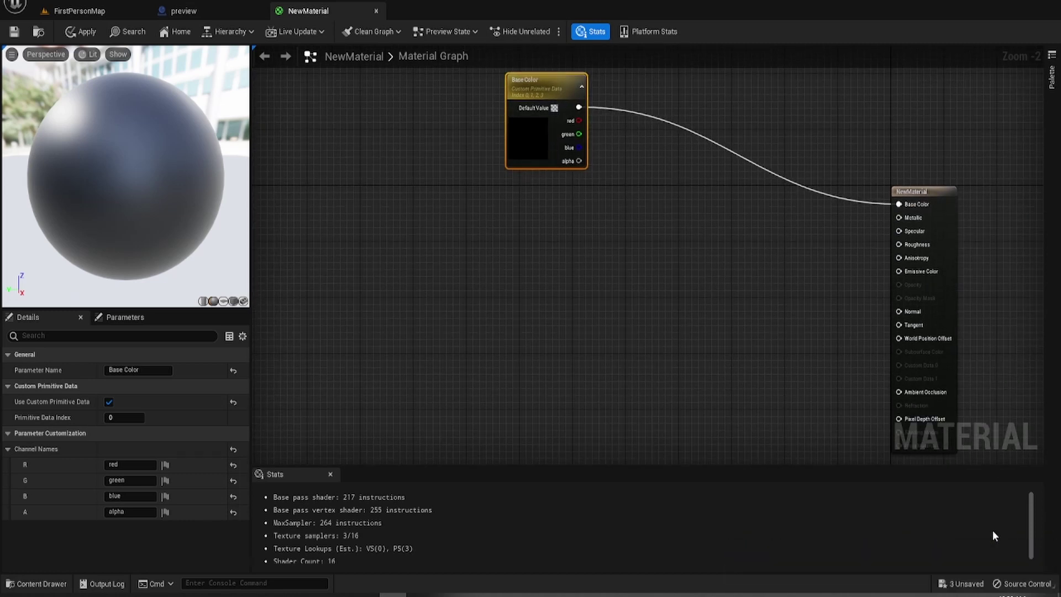
right_click(286, 595)
left_click(295, 579)
right_click_drag(765, 369, 713, 363)
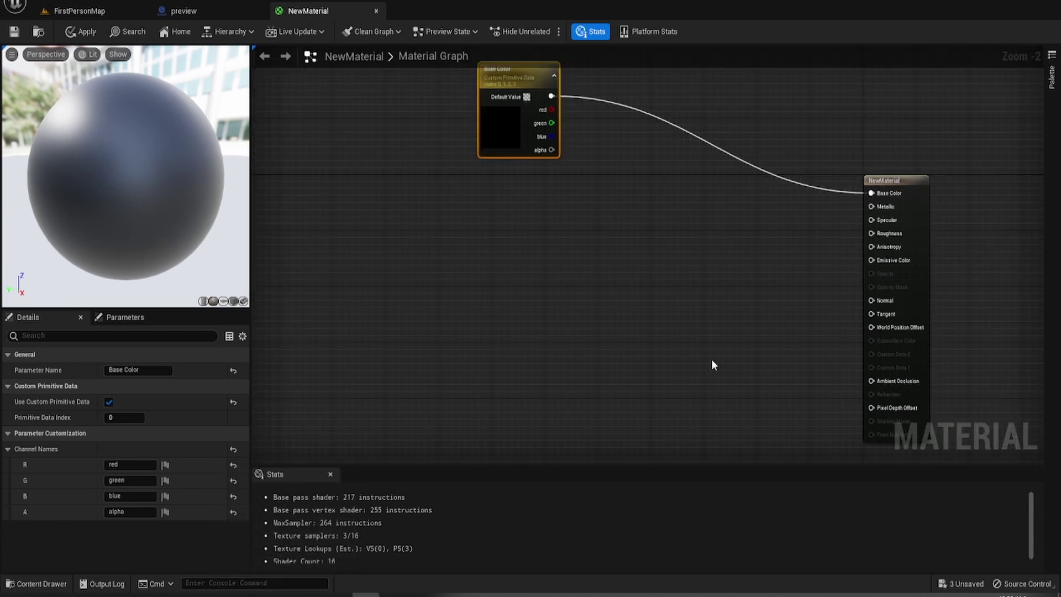
left_click_drag(539, 80, 526, 88)
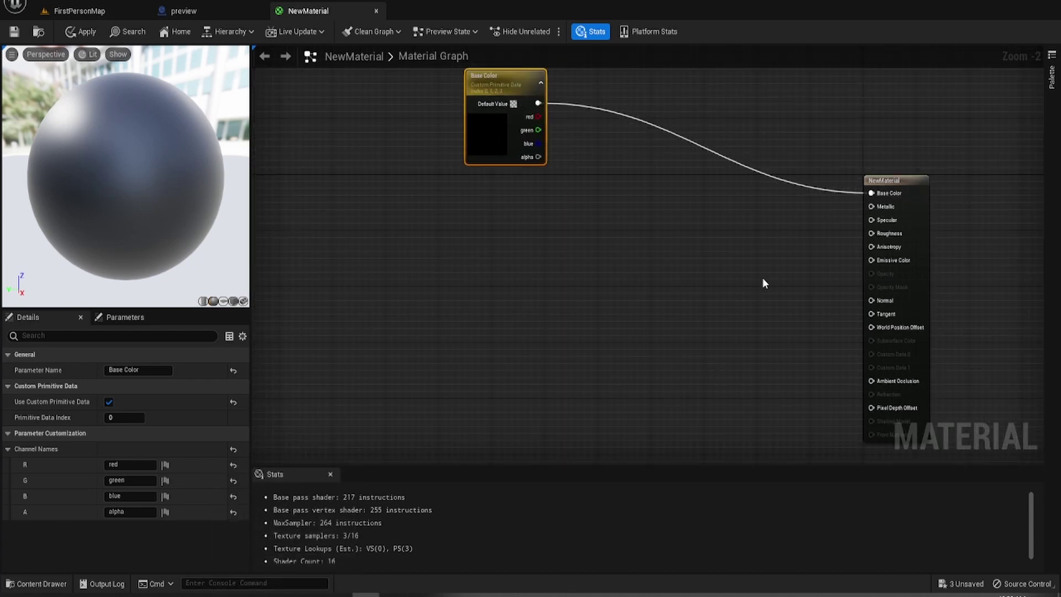
- Add a Texture Sample node below Base Color and set its texture to Smiley
right_click(493, 287)
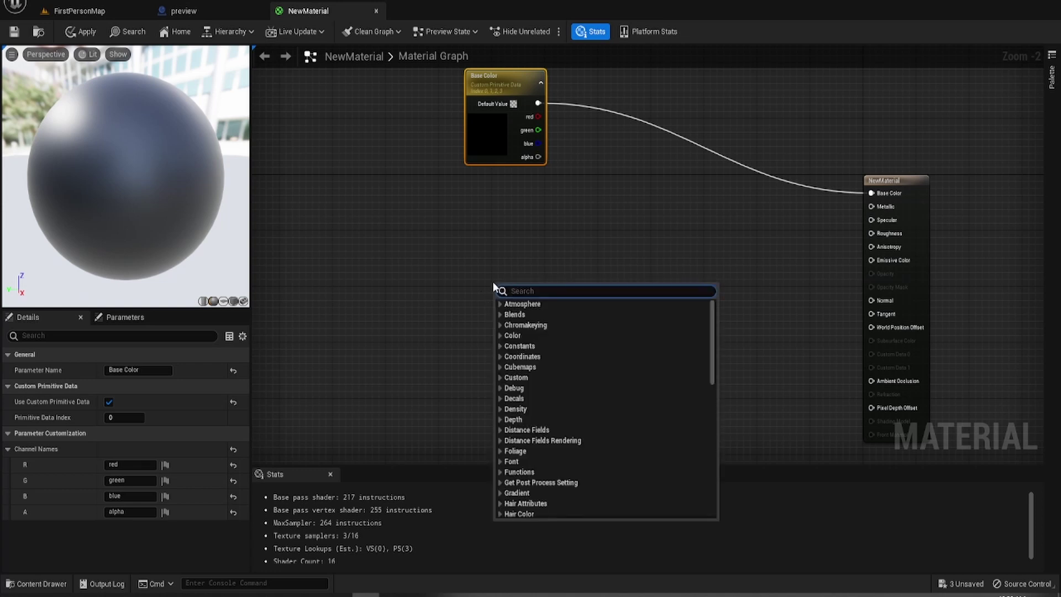
type("texture")
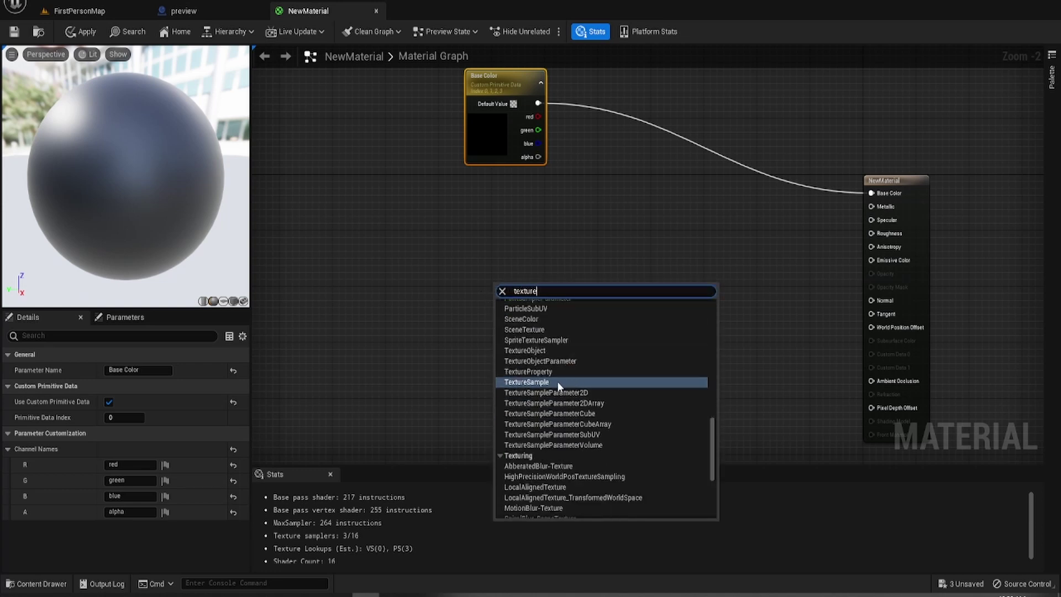
left_click(528, 380)
left_click_drag(540, 297, 518, 232)
left_click(183, 466)
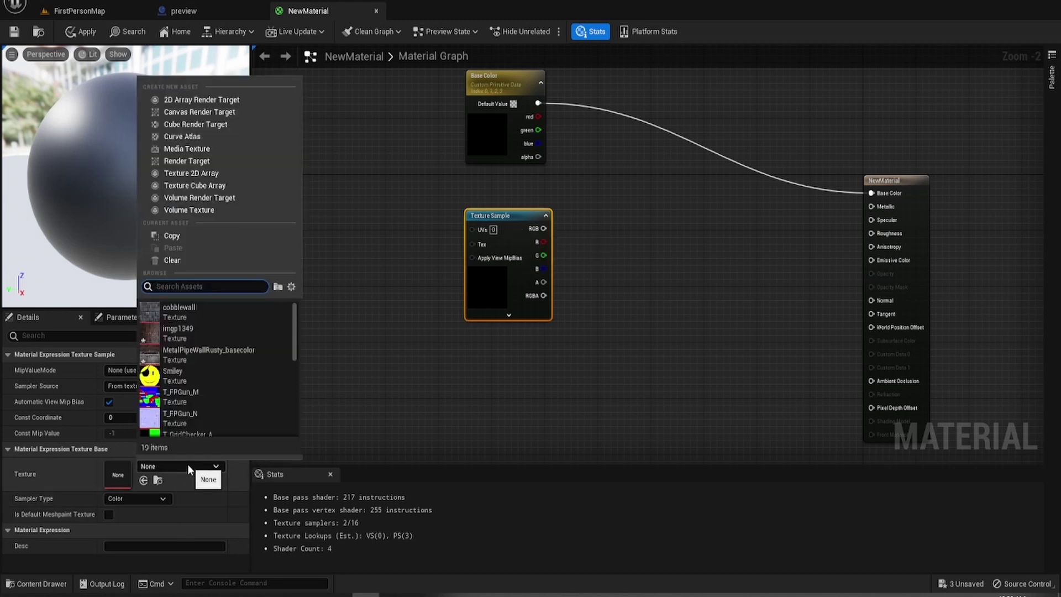
left_click(184, 372)
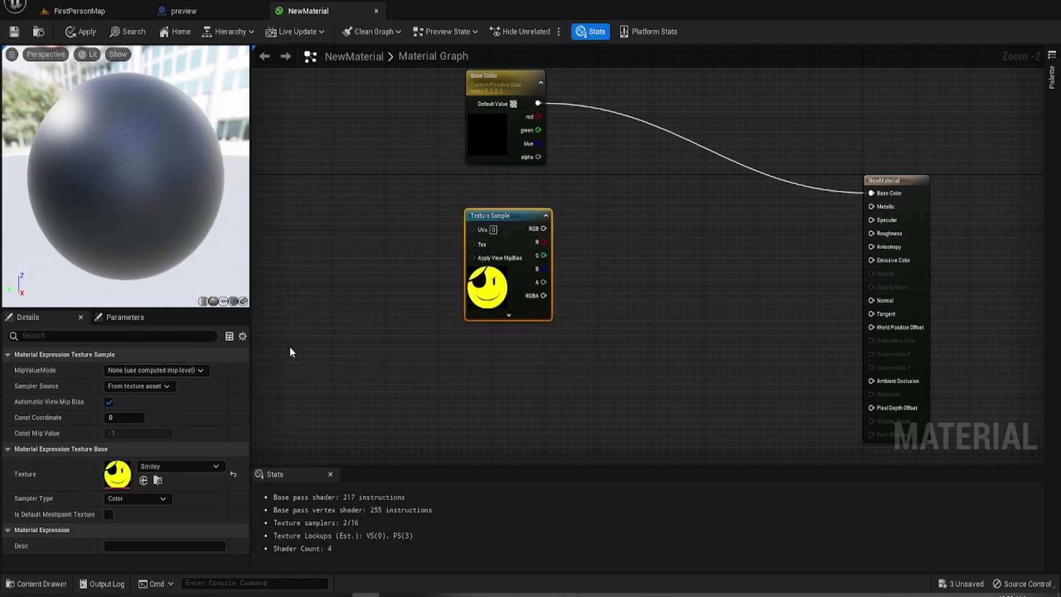
- Try the Smiley RGB into Base Color, then rewire the Base Color parameter back to the output
left_click_drag(543, 228, 871, 192)
left_click_drag(539, 103, 871, 193)
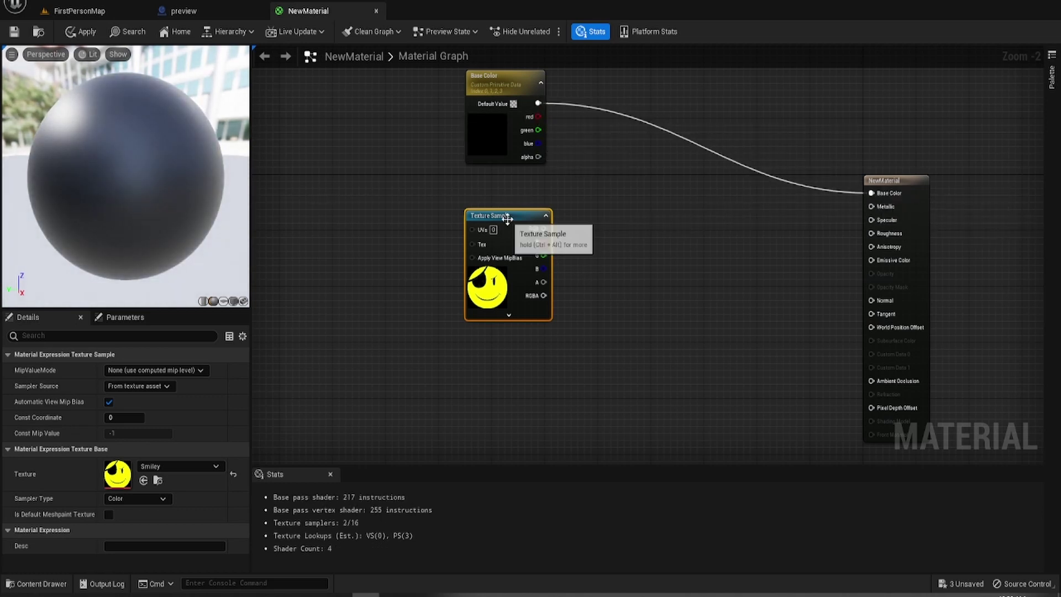
left_click_drag(505, 228, 505, 249)
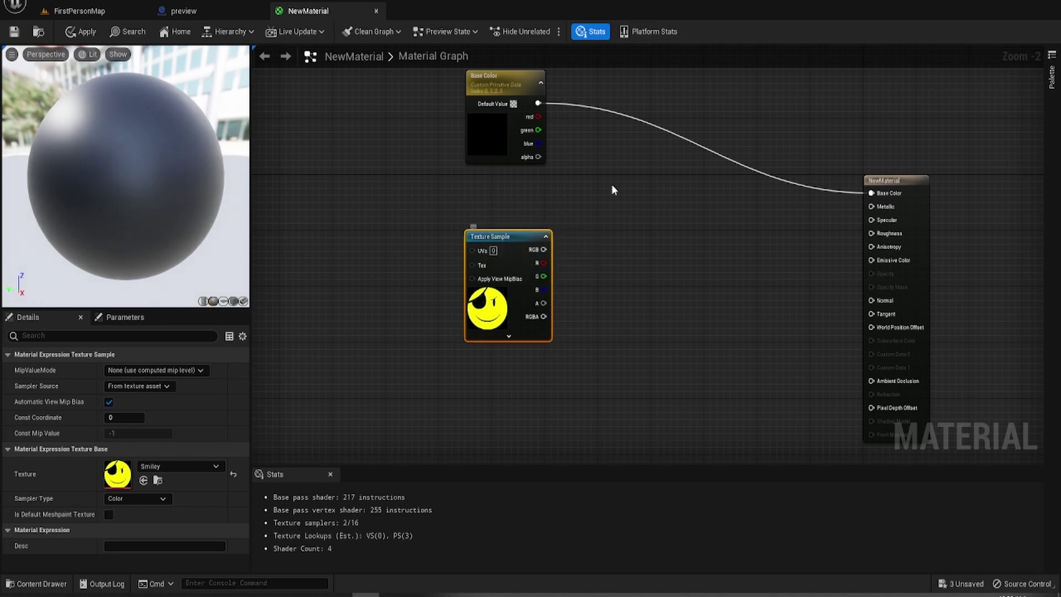
right_click_drag(611, 184, 611, 228)
left_click_drag(521, 127, 520, 120)
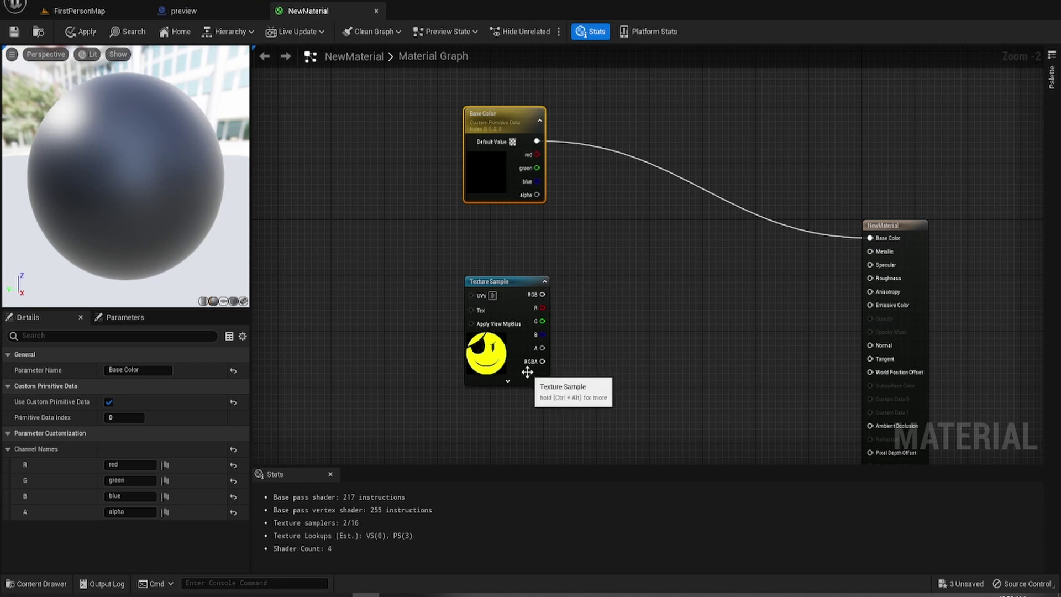
- Add Multiply nodes after the Smiley texture RGB and the Base Color parameter
left_click_drag(511, 287, 608, 320)
left_click(630, 381)
right_click(633, 303)
type("mul")
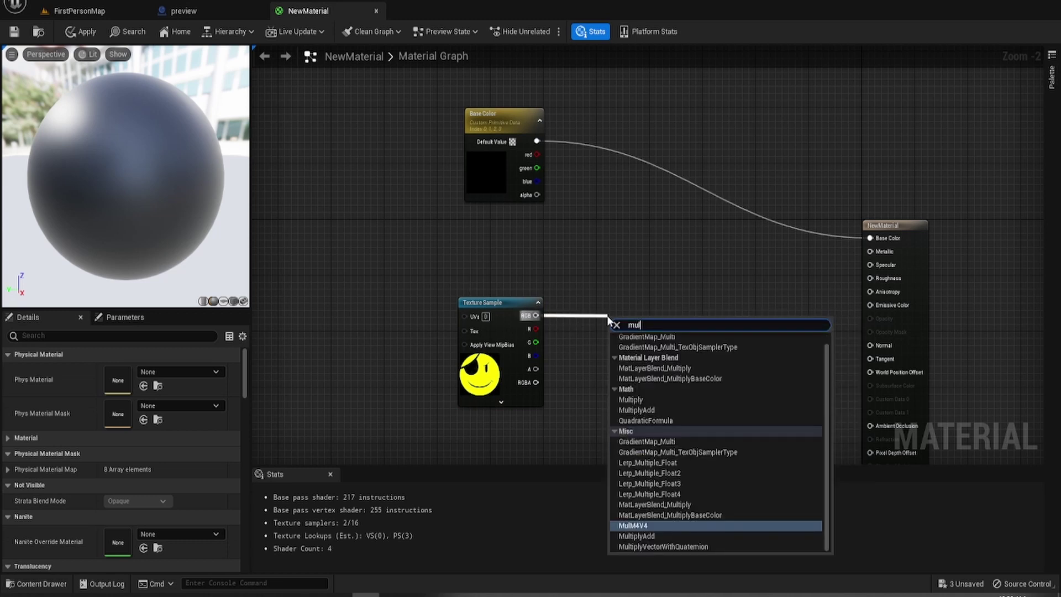
left_click(657, 400)
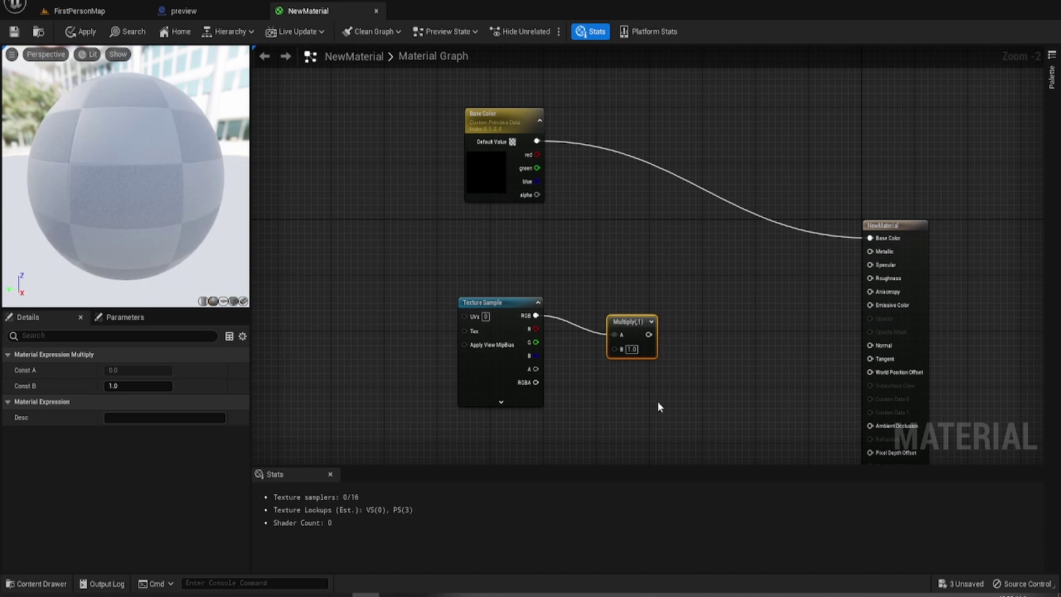
left_click(618, 218)
key("m")
left_click(614, 185)
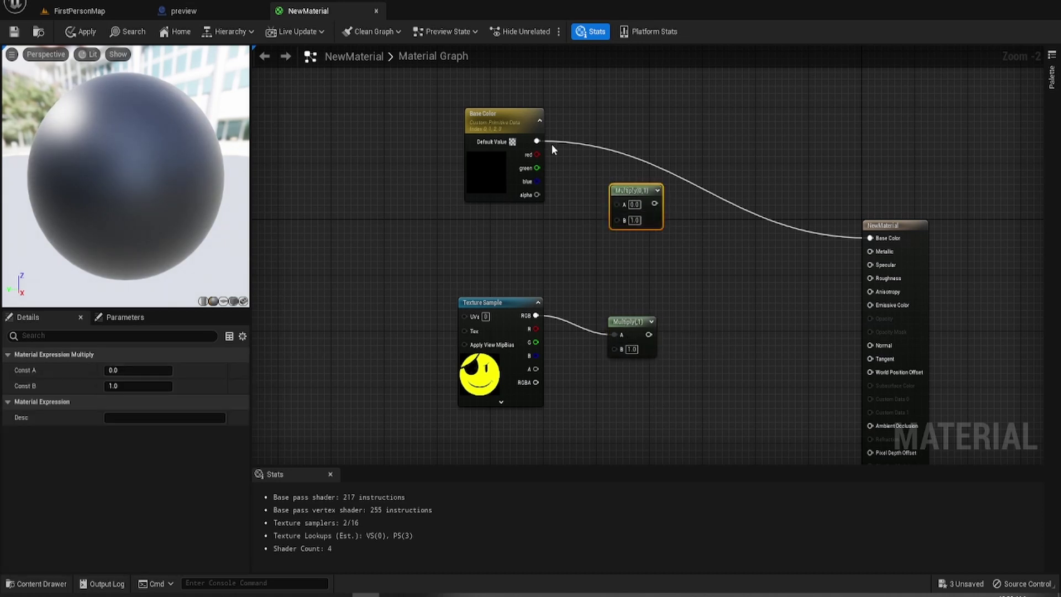
left_click_drag(537, 141, 870, 237)
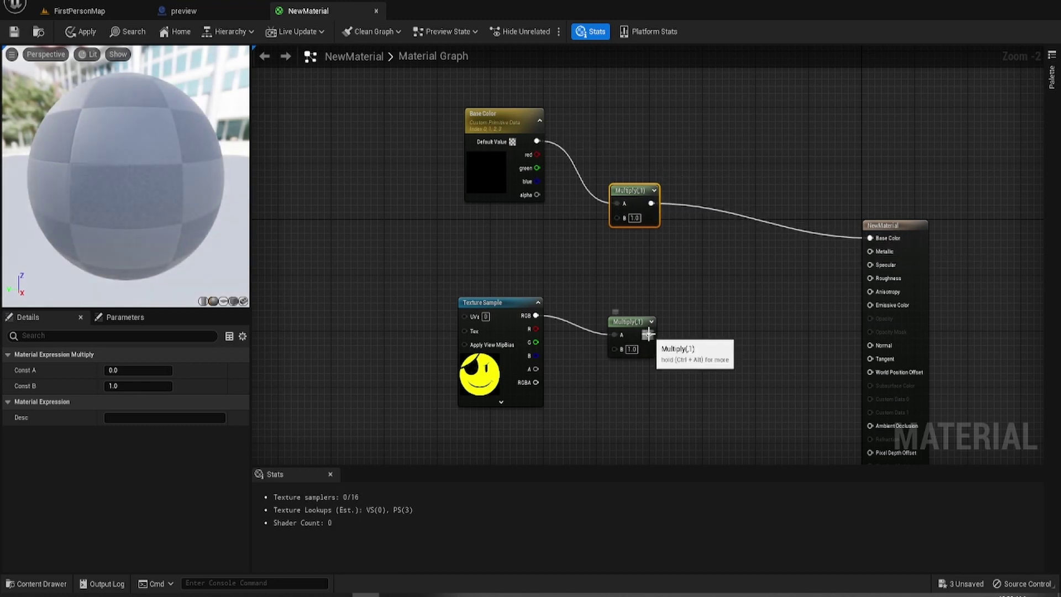
left_click_drag(648, 335, 870, 237)
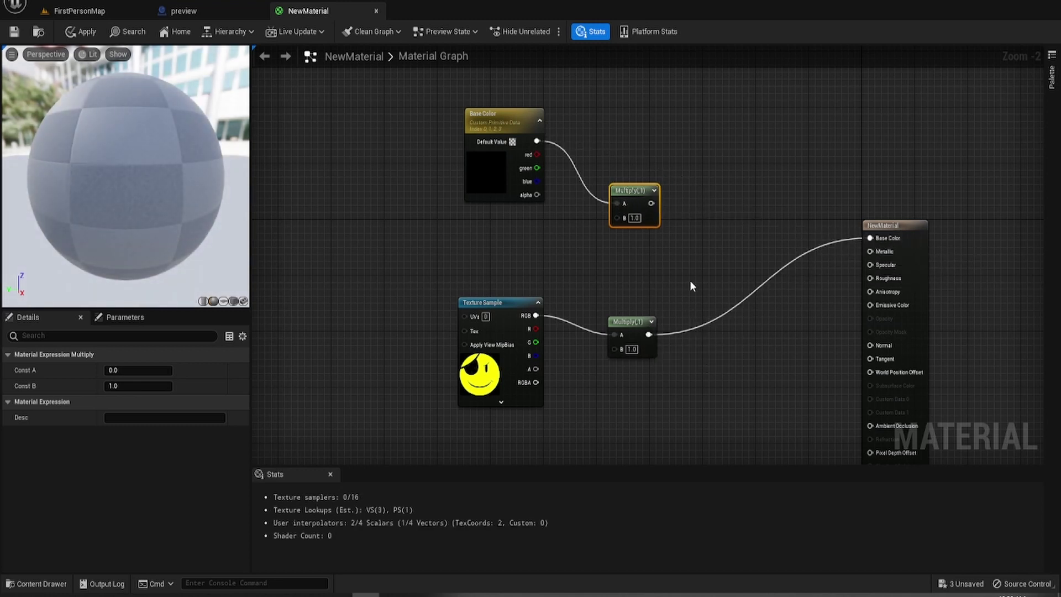
- Combine both Multiply outputs with an Add node into Base Color, then save and apply
right_click(717, 279)
type("add")
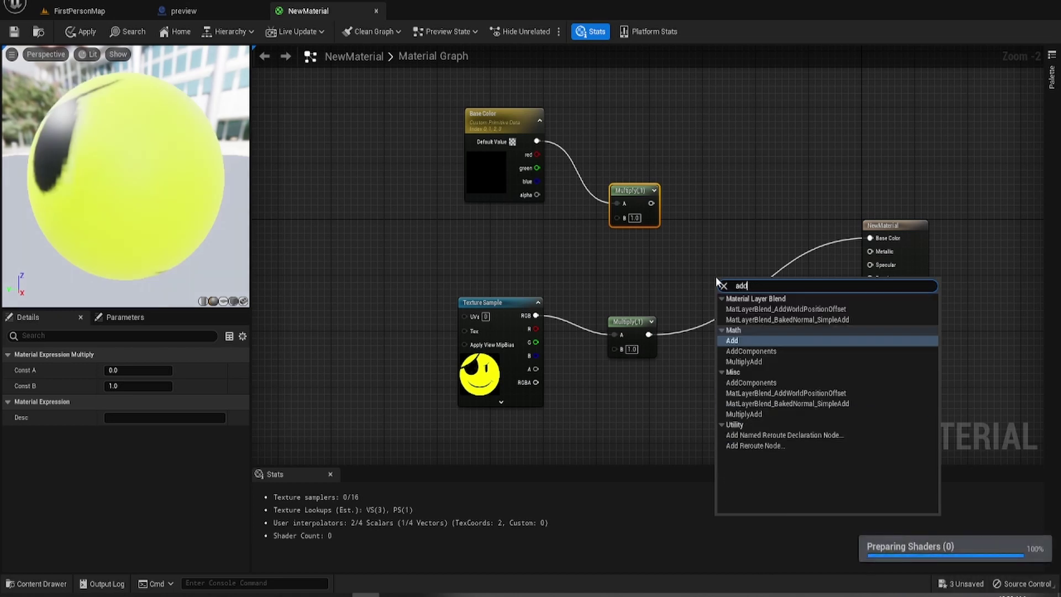
left_click(747, 340)
left_click_drag(727, 314, 745, 289)
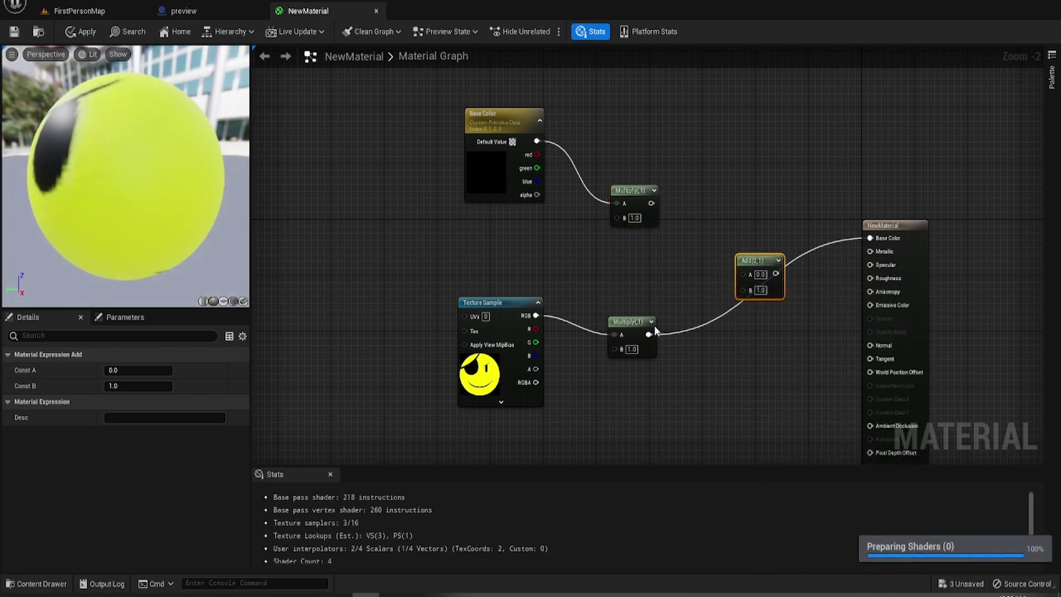
left_click_drag(649, 336, 743, 289)
left_click_drag(651, 203, 869, 239)
left_click_drag(751, 261, 758, 253)
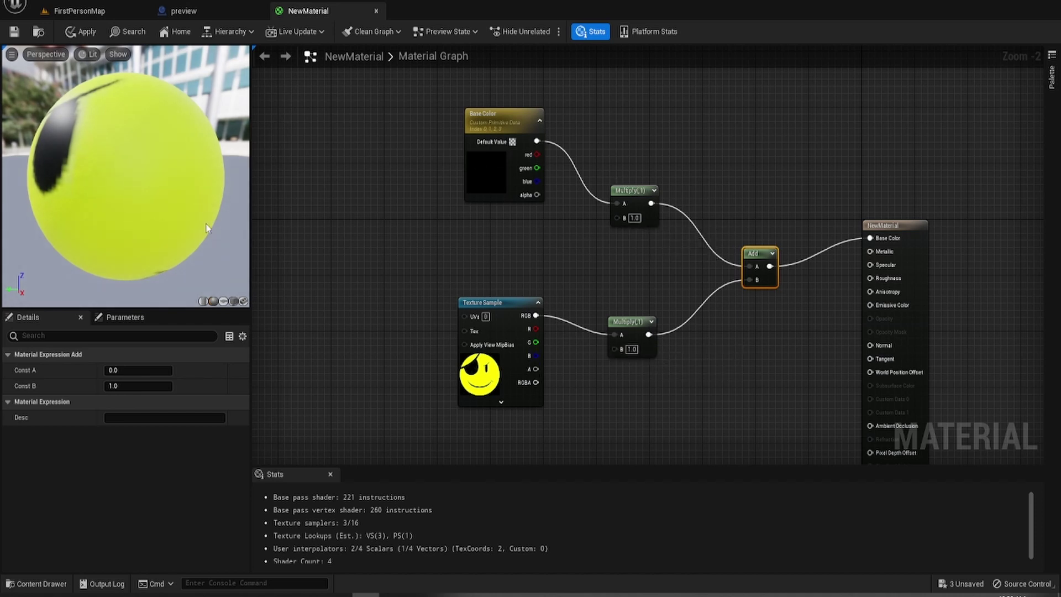
left_click_drag(136, 152, 182, 157)
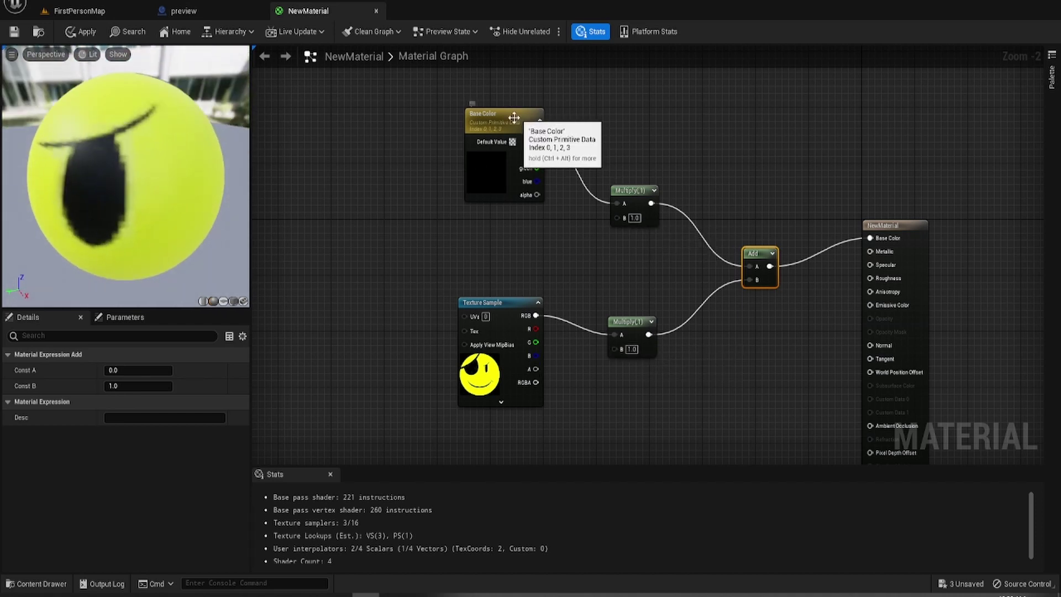
left_click(491, 125)
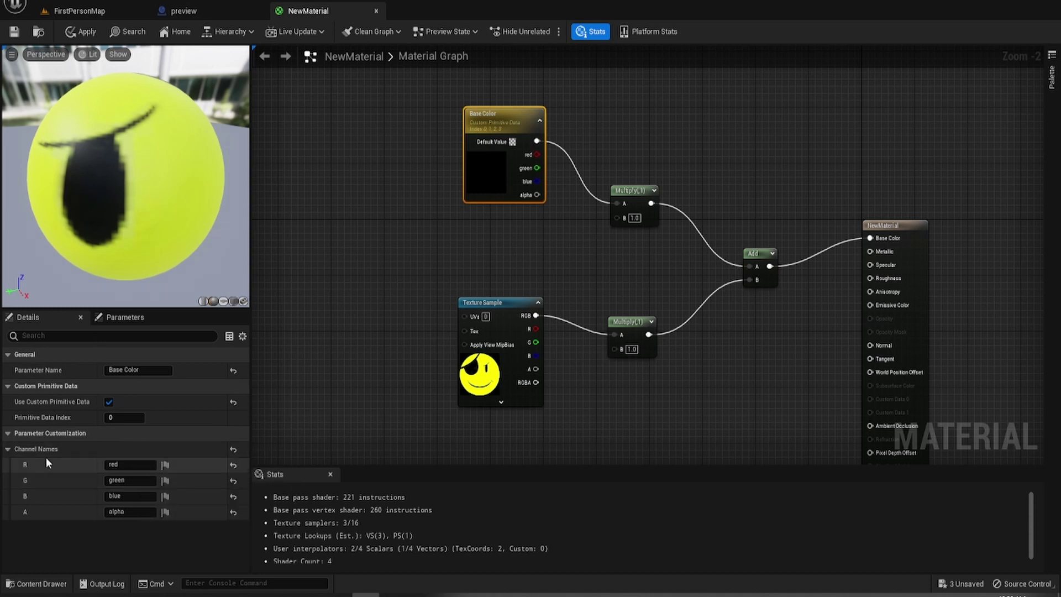
left_click(11, 33)
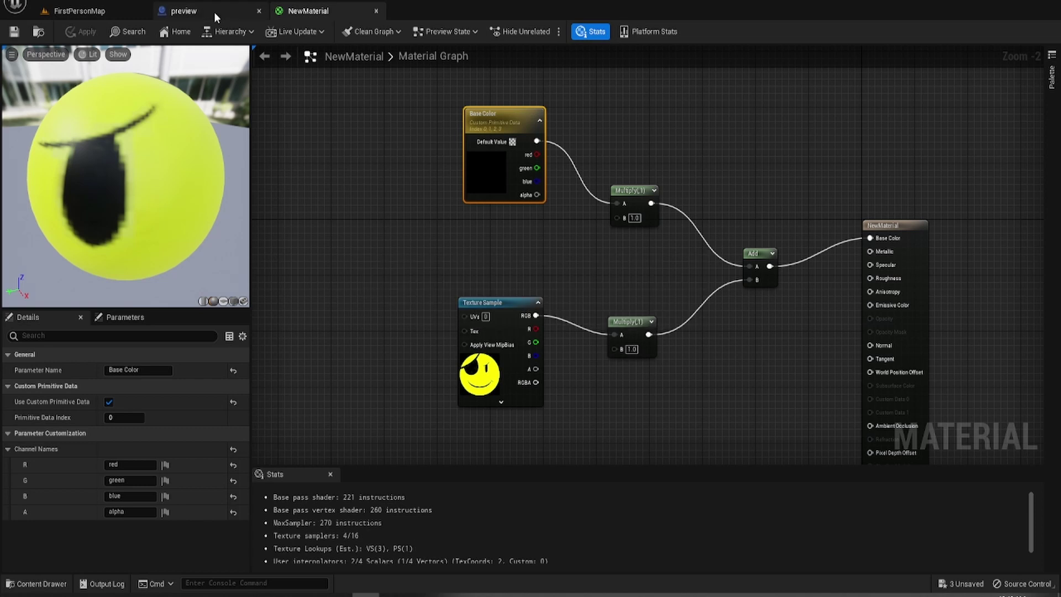
- In the preview Blueprint, set the Cube's Base Color red and green custom primitive data values to 0
left_click(213, 12)
right_click_drag(646, 279, 625, 277)
left_click_drag(641, 276, 638, 285)
left_click(979, 184)
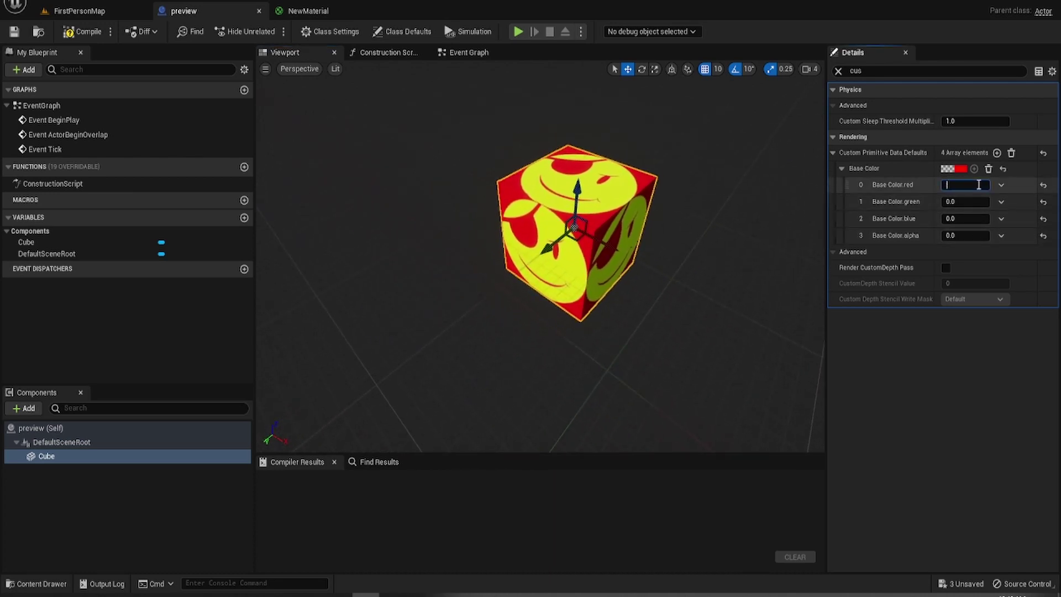
key("Return")
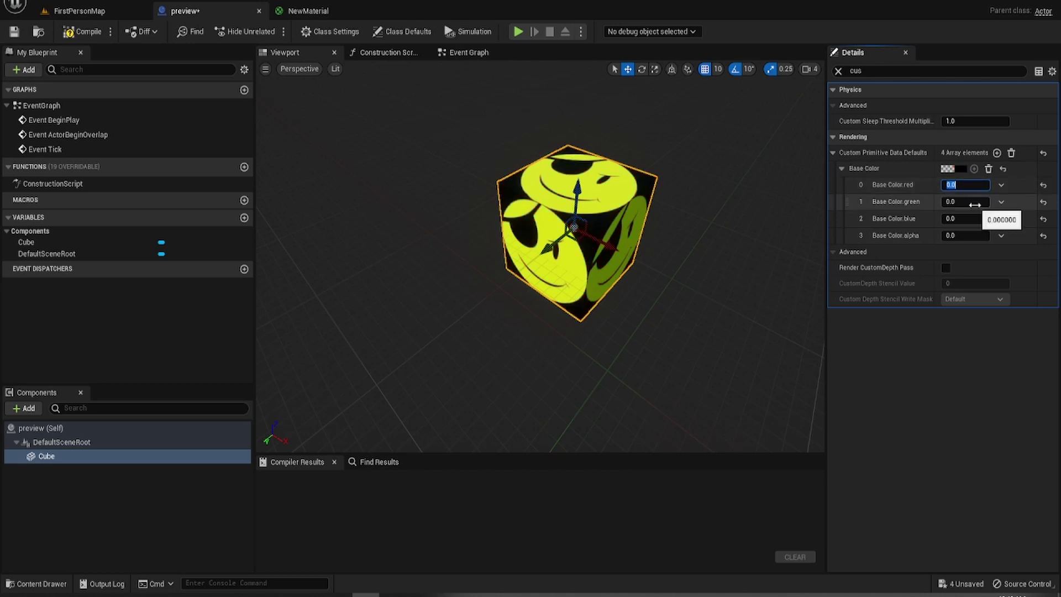
left_click(975, 203)
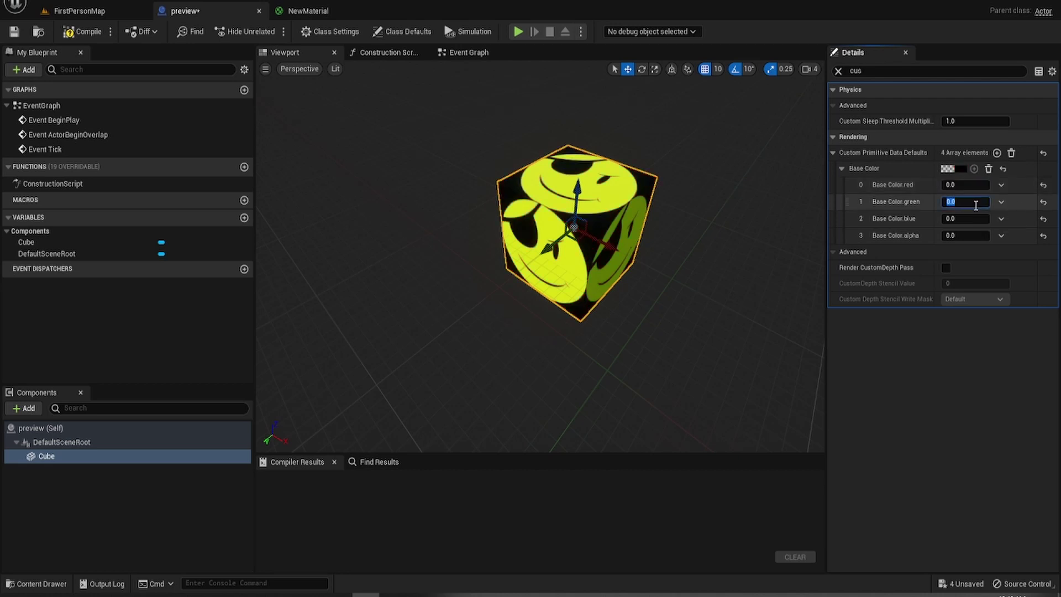
key("Return")
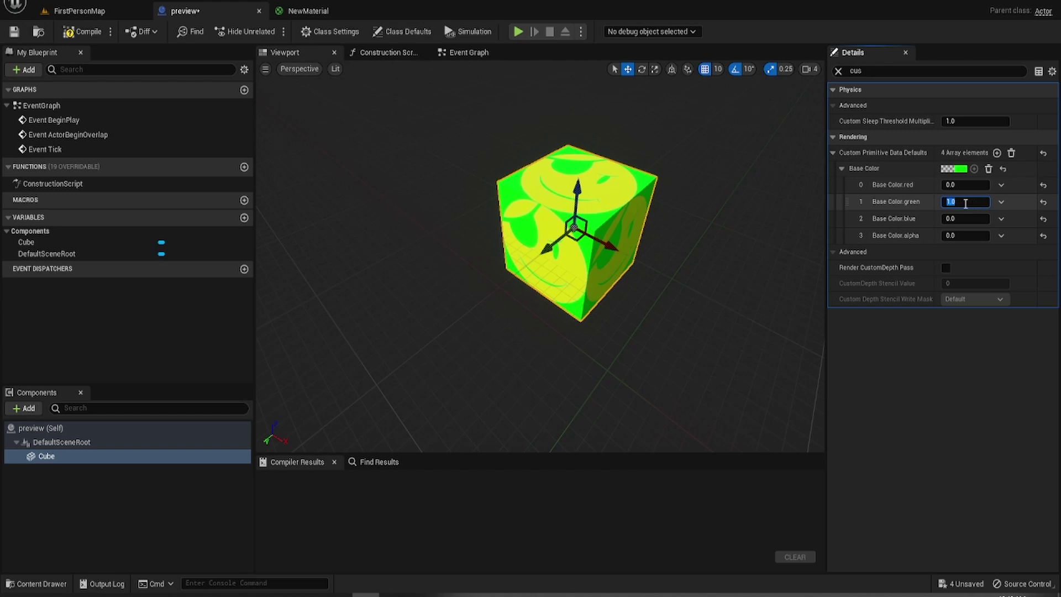
type("0")
key("Return")
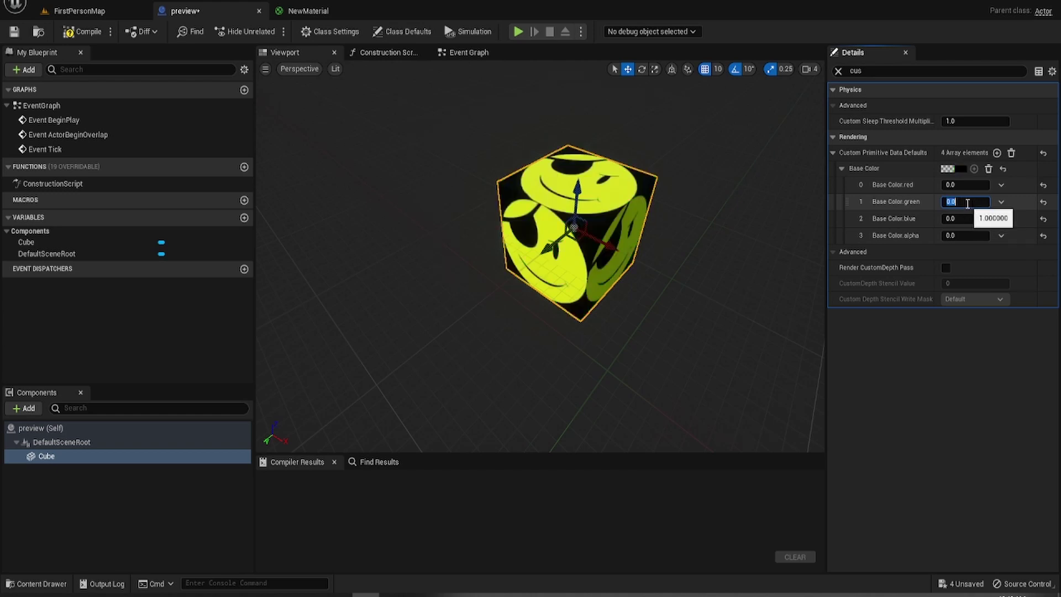
- Set Base Color blue to 1 and inspect the blue-tinted smiley cube in the viewport
left_click(974, 217)
type("1")
key("Return")
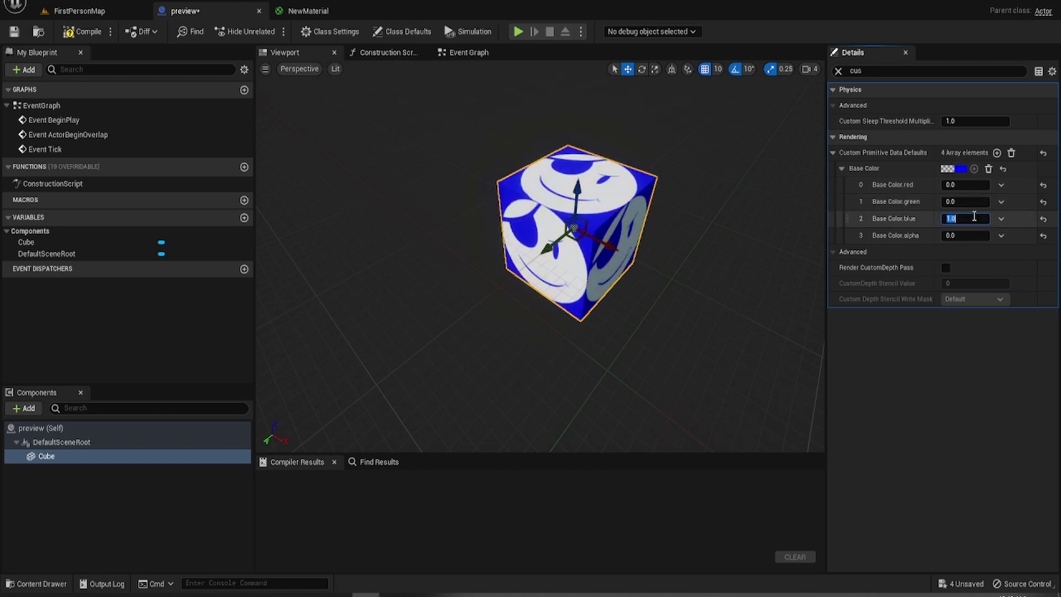
right_click_drag(693, 284, 782, 229)
key("w")
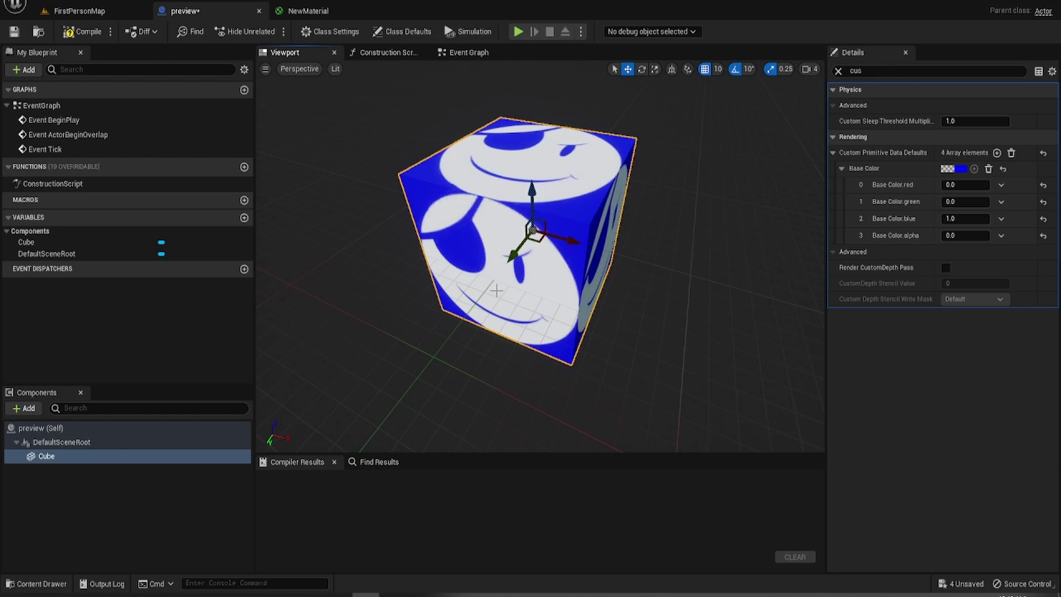
mouse_move(537, 305)
right_mouse_down()
mouse_move(518, 300)
mouse_move(544, 304)
mouse_move(536, 298)
right_mouse_up()
key("s")
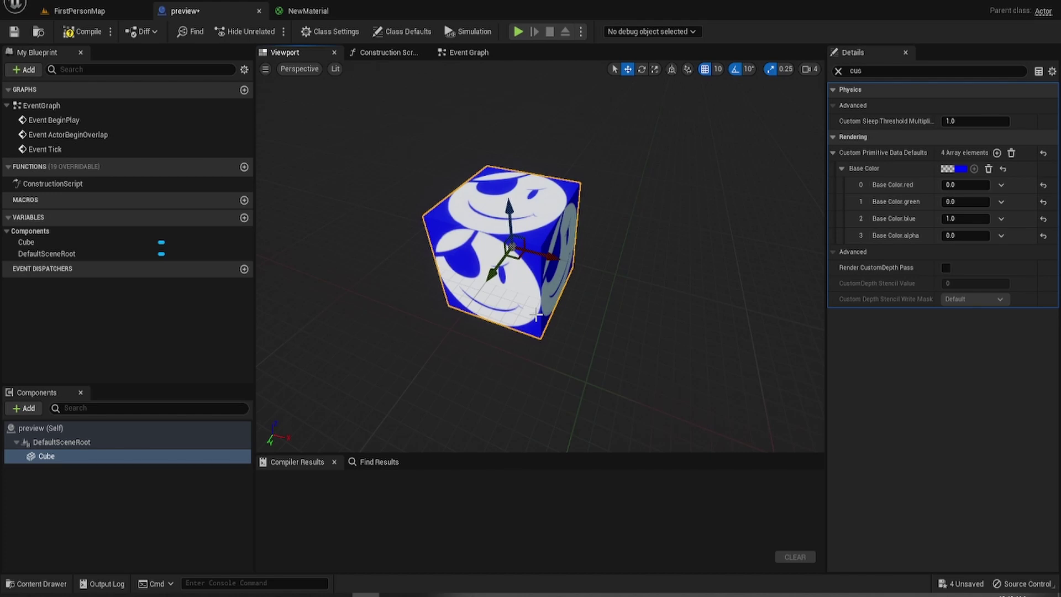
- Save the preview Blueprint and shift all NewMaterial graph nodes left to make room
left_click(14, 31)
left_click(307, 11)
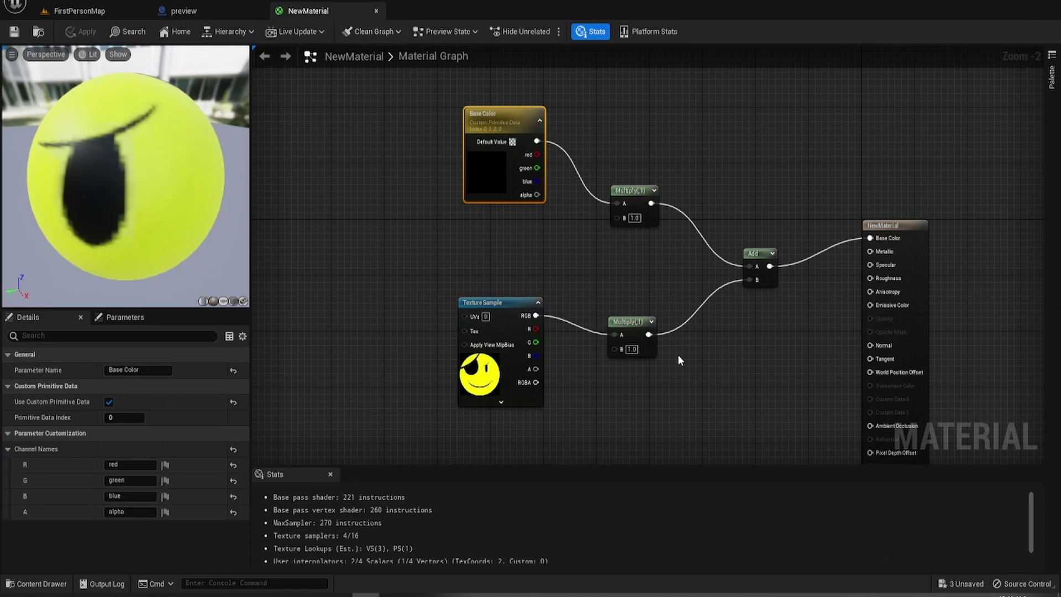
right_click_drag(670, 381, 634, 296)
scroll(633, 296, "down", 1)
right_click_drag(620, 261, 693, 308)
scroll(673, 305, "down", 1)
left_click_drag(700, 341, 436, 135)
left_click_drag(656, 200, 479, 218)
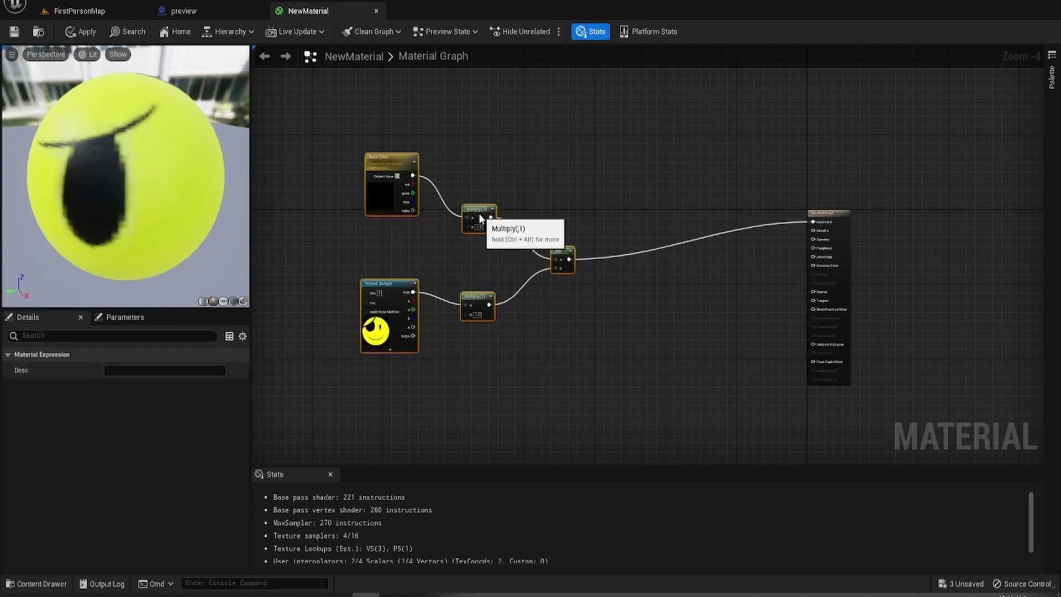
left_click(583, 372)
right_click_drag(648, 321, 671, 295)
right_click_drag(495, 330, 615, 254)
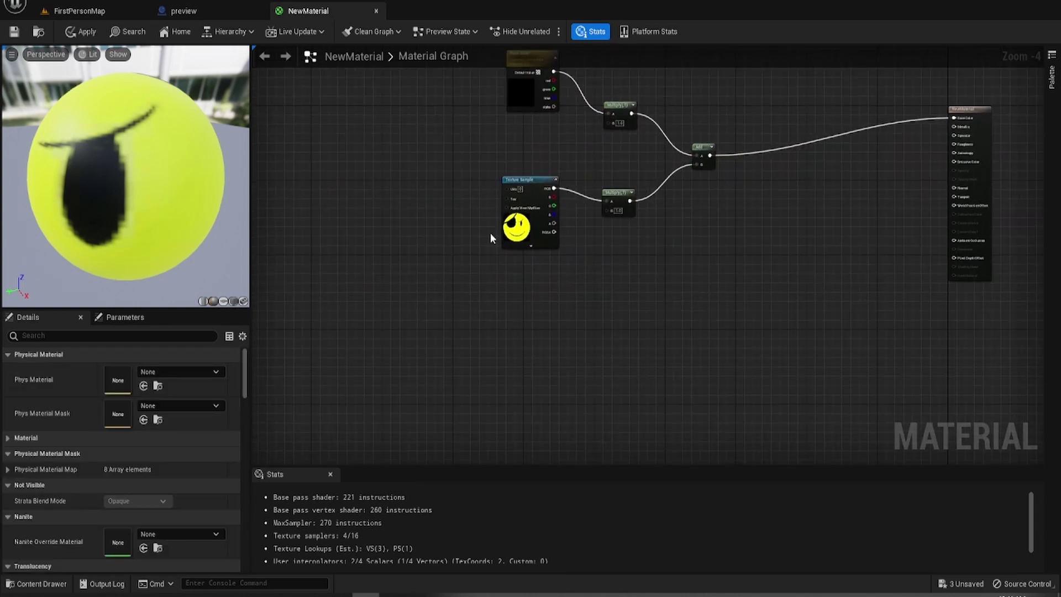
- Paste two copies of the Smiley Texture Sample below the original
left_click(535, 243)
left_click(523, 310)
key("ctrl+v")
left_click_drag(551, 326, 534, 298)
right_click_drag(521, 419, 558, 300)
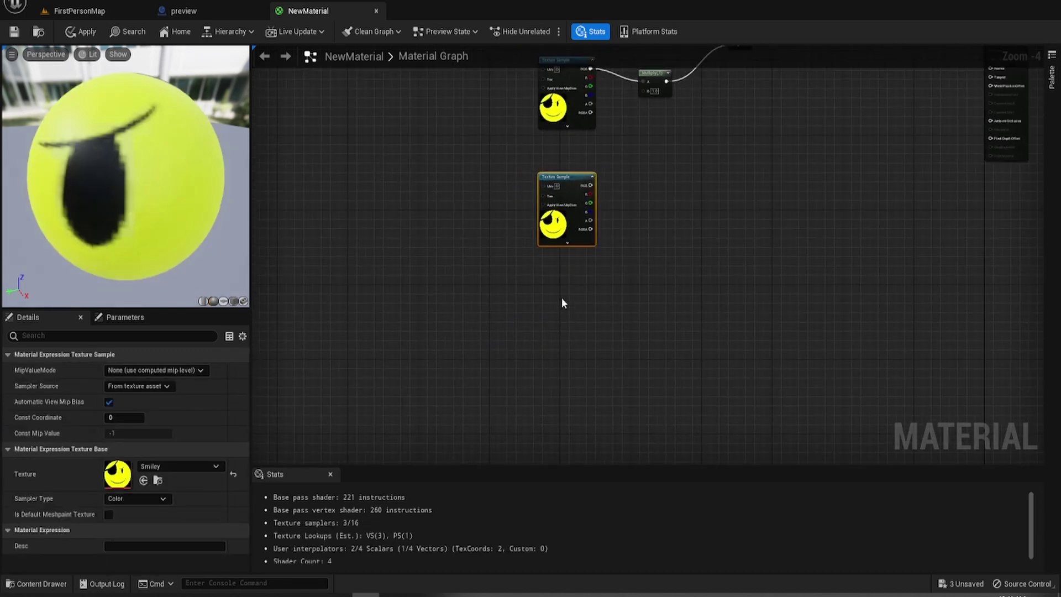
key("ctrl+v")
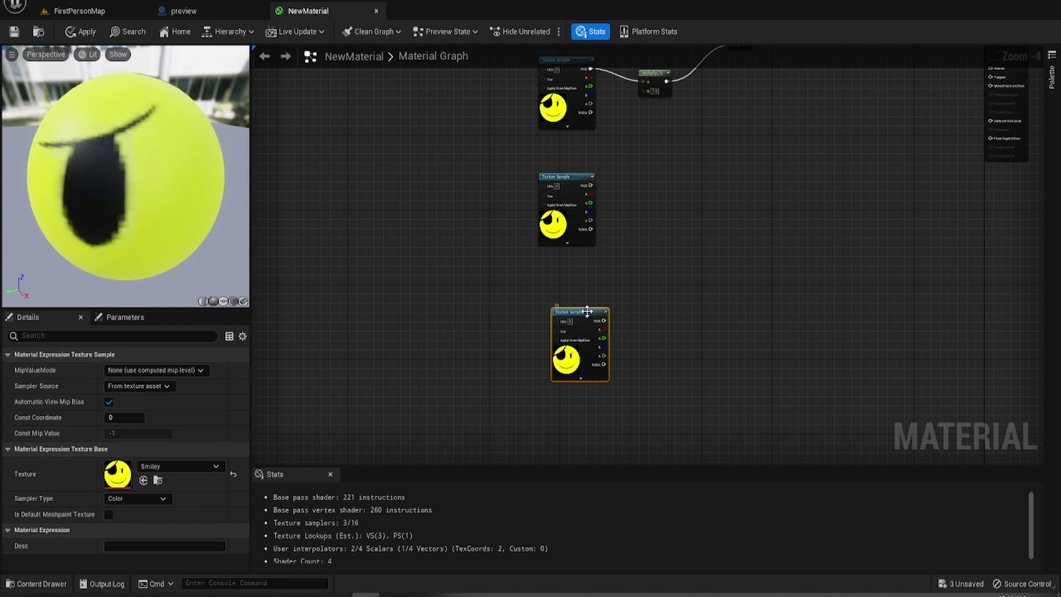
left_click_drag(587, 312, 569, 294)
right_click_drag(622, 201, 623, 243)
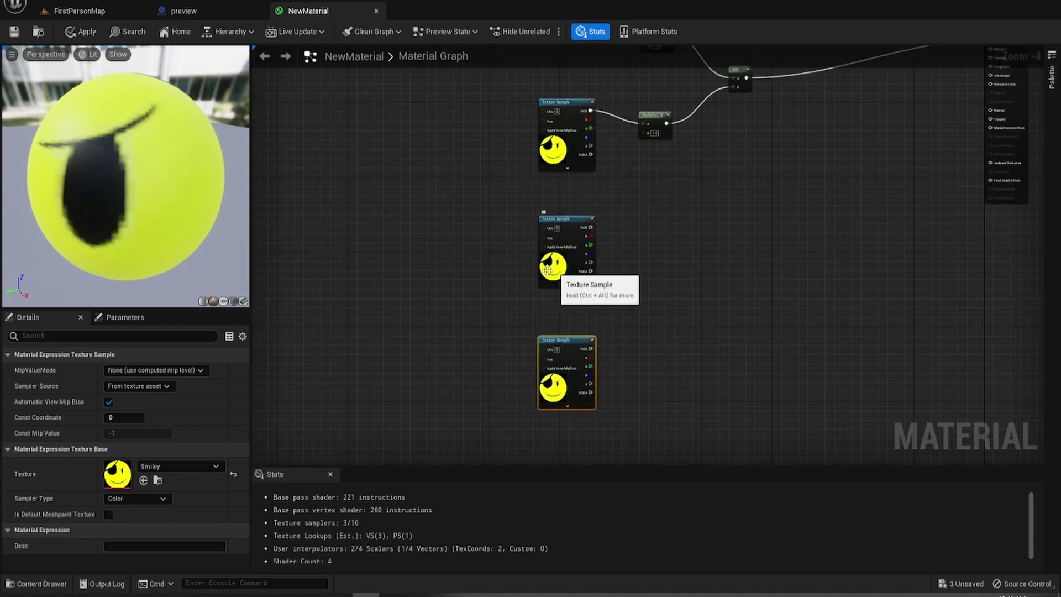
- Assign cobblewall to the middle sample and MetalPipeWallRusty_basecolor to the bottom sample
left_click(559, 220)
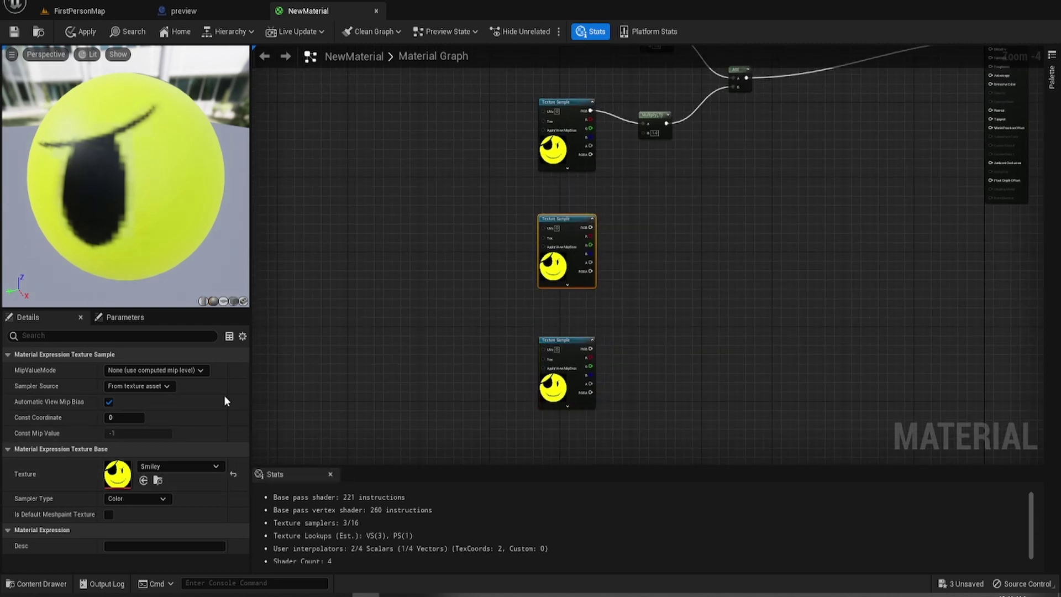
left_click(173, 466)
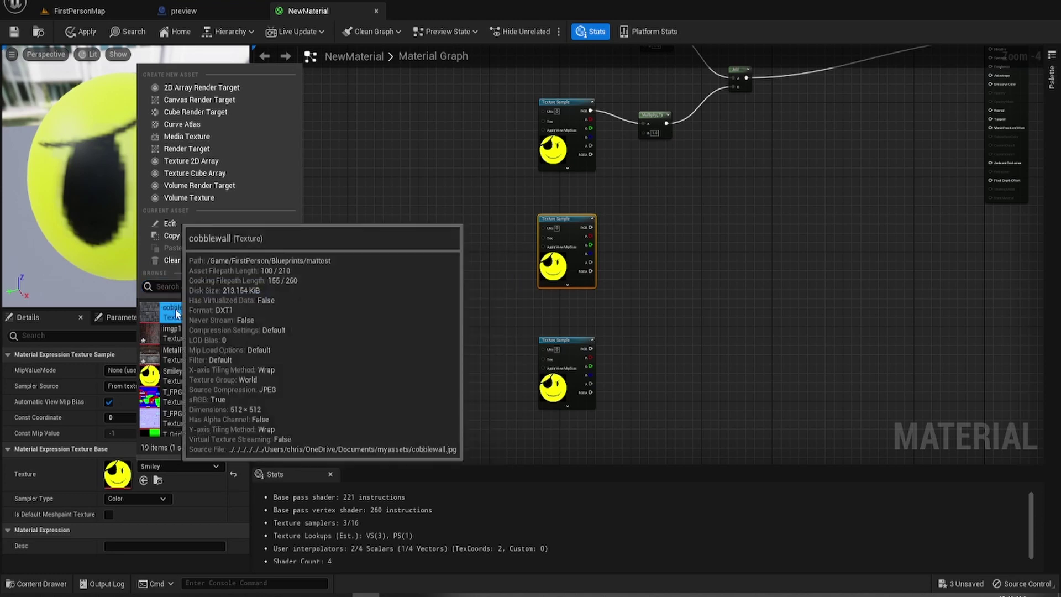
left_click(171, 314)
left_click(568, 343)
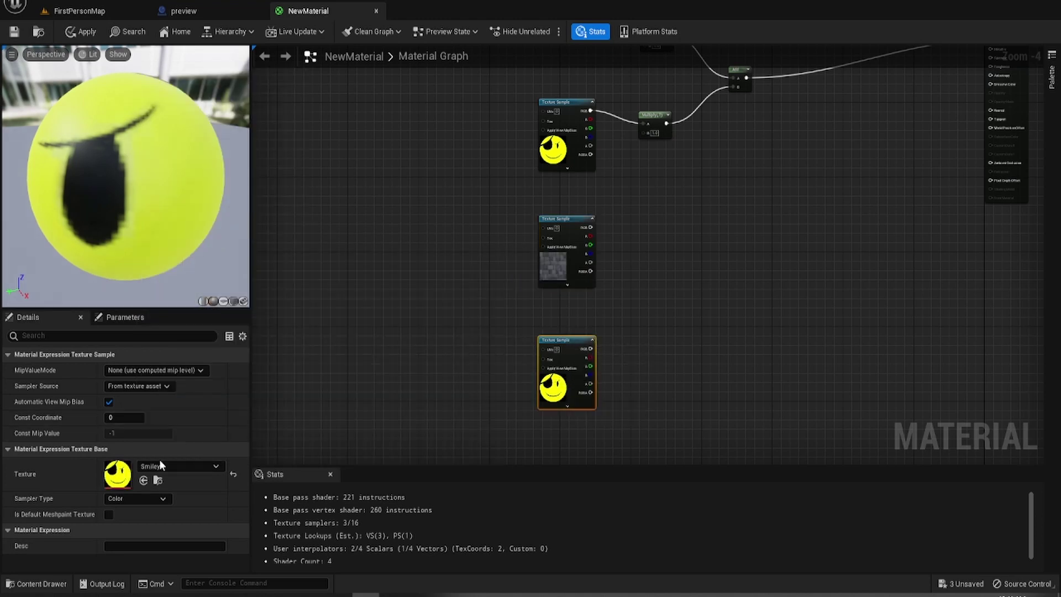
left_click(160, 464)
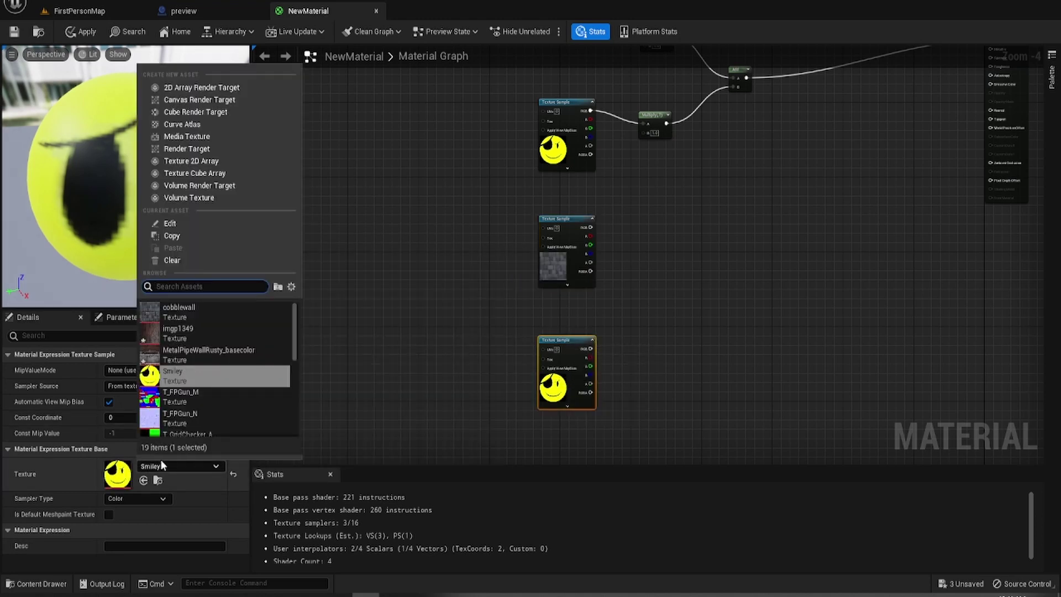
left_click(210, 353)
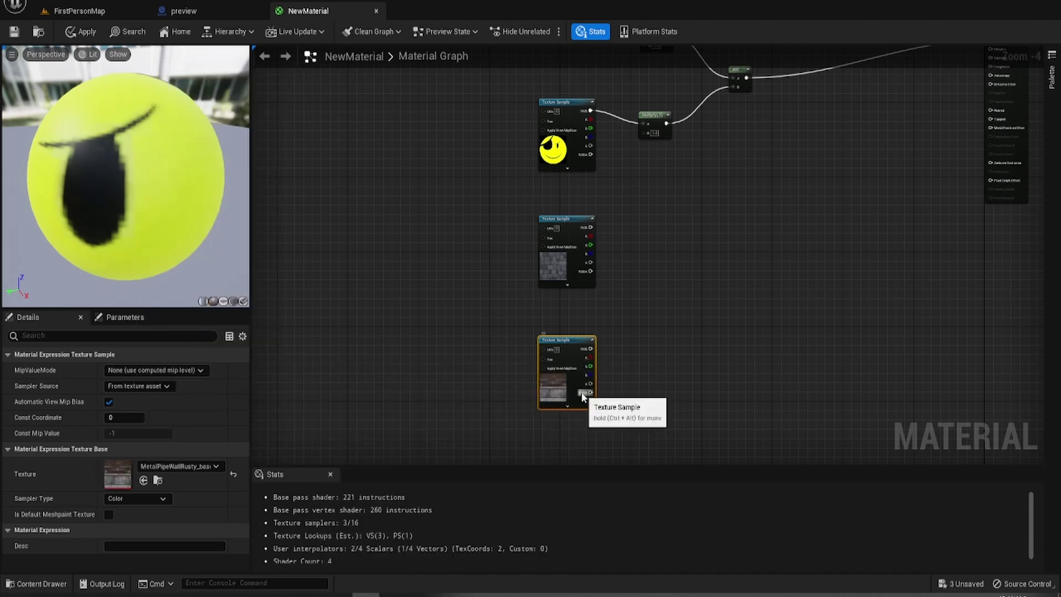
- Add a Multiply node fed by the cobblewall sample's output
left_click(752, 396)
right_click_drag(796, 349, 718, 392)
right_click_drag(551, 338, 577, 321)
left_click_drag(538, 252, 573, 251)
type("muli")
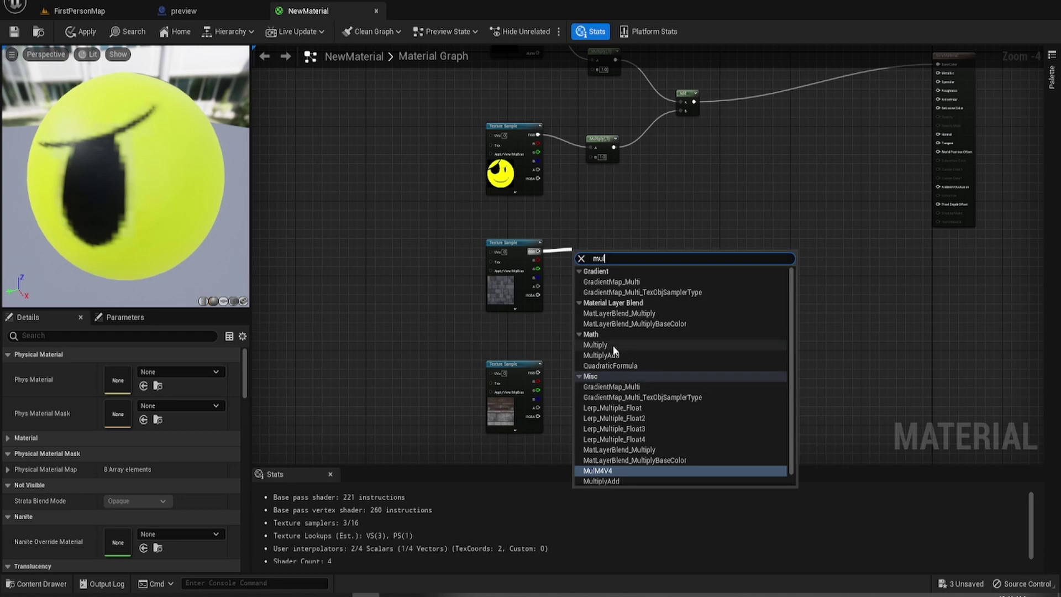
left_click(608, 345)
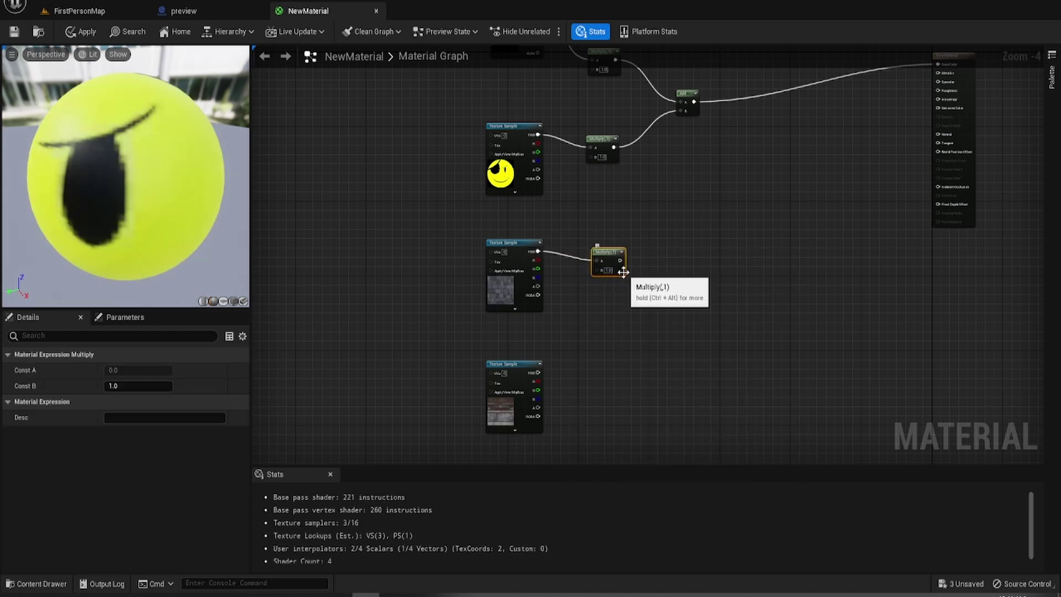
- Add a second Multiply and wire the rusty metal sample into it
left_click(590, 342)
right_click(599, 389)
type("mul")
key("Return")
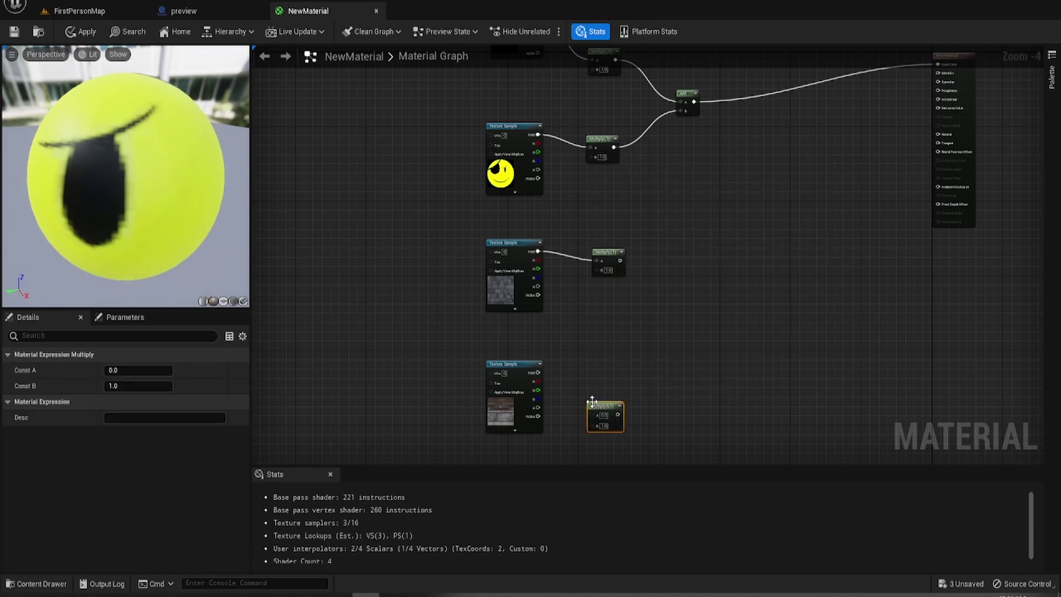
left_click_drag(605, 405, 609, 381)
left_click_drag(538, 372, 602, 390)
left_click(582, 388)
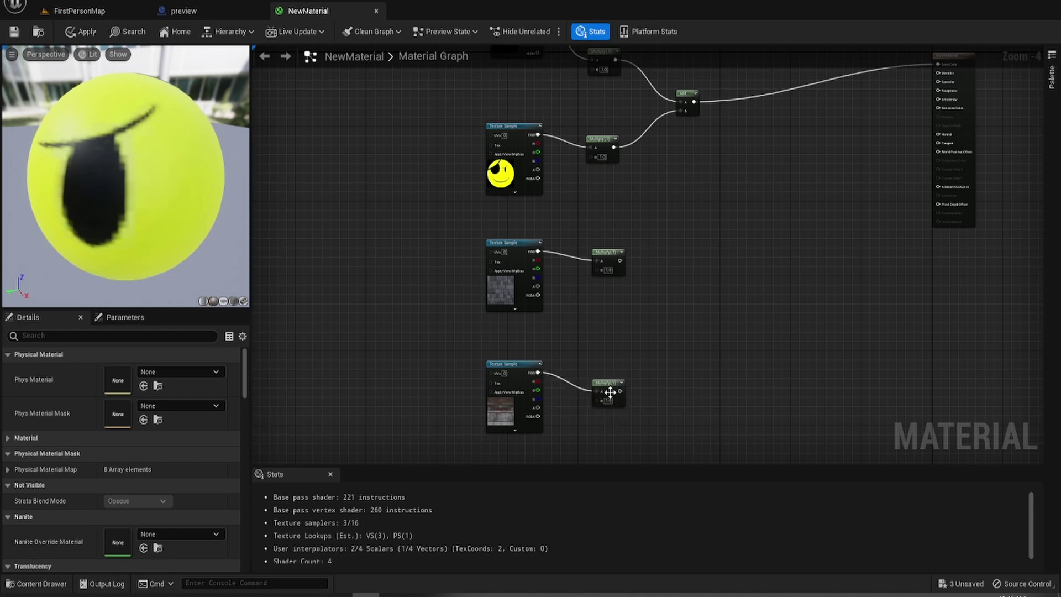
- Paste an Add node that sums the cobblewall and rusty metal Multiplies
left_click(691, 98)
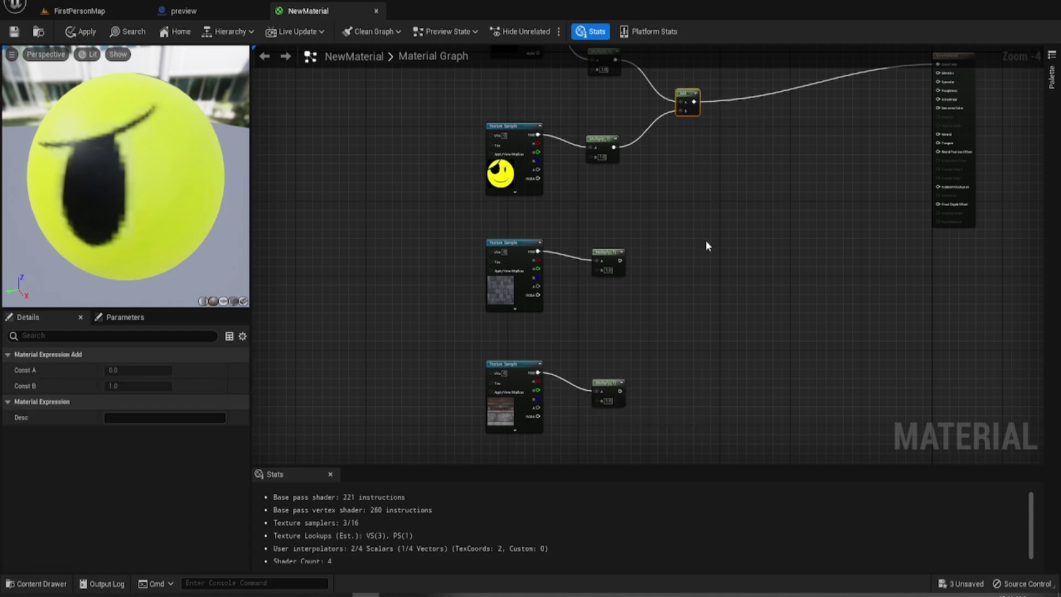
left_click(698, 308)
key("ctrl+v")
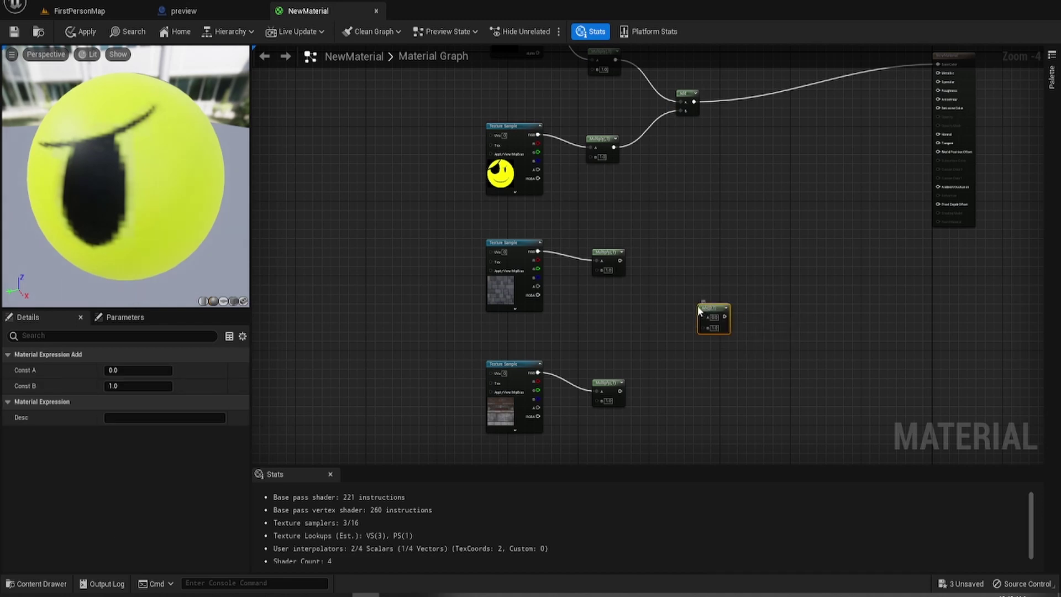
left_click(680, 293)
left_click_drag(620, 261, 702, 316)
left_click_drag(620, 391, 702, 325)
- Combine the existing Add and the new Add in another Add feeding Base Color
right_click_drag(781, 283, 741, 308)
left_click(670, 341)
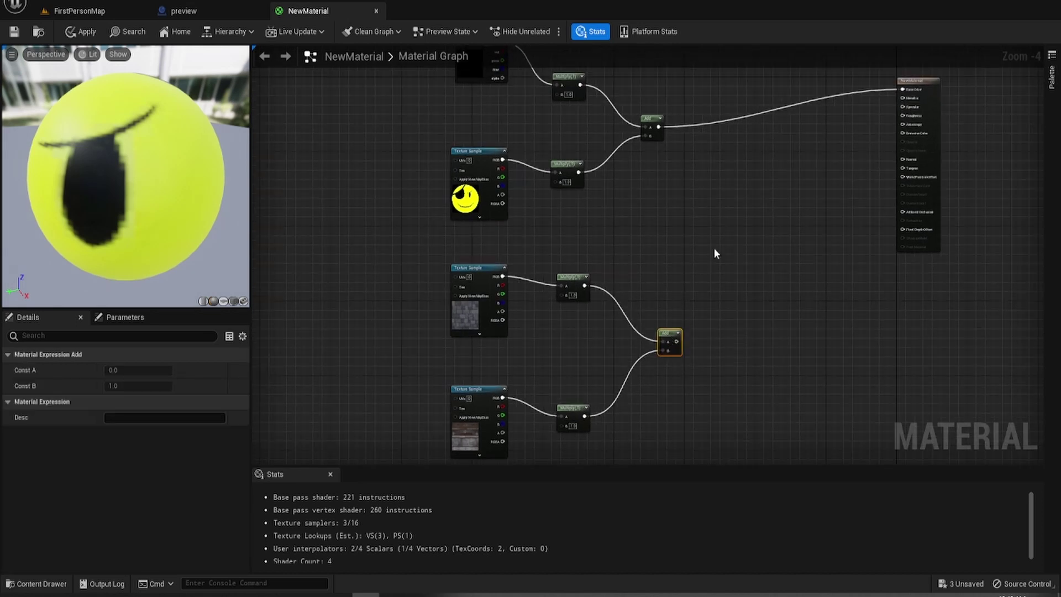
left_click(766, 222)
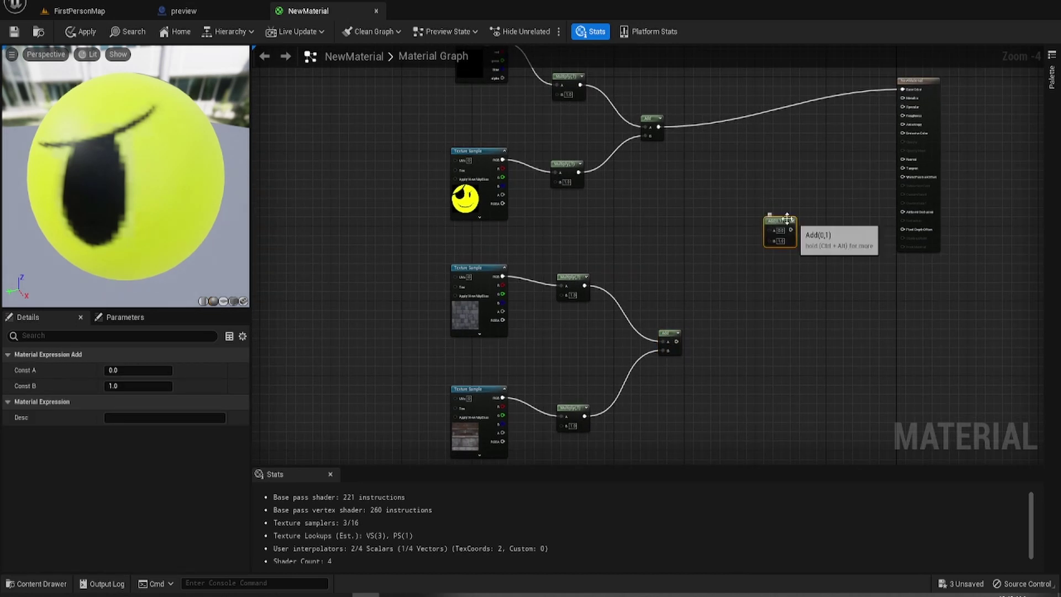
mouse_move(654, 123)
left_mouse_down()
mouse_move(774, 235)
mouse_move(650, 139)
mouse_move(659, 127)
left_mouse_up()
left_click_drag(675, 341, 768, 237)
scroll(767, 238, "up", 3)
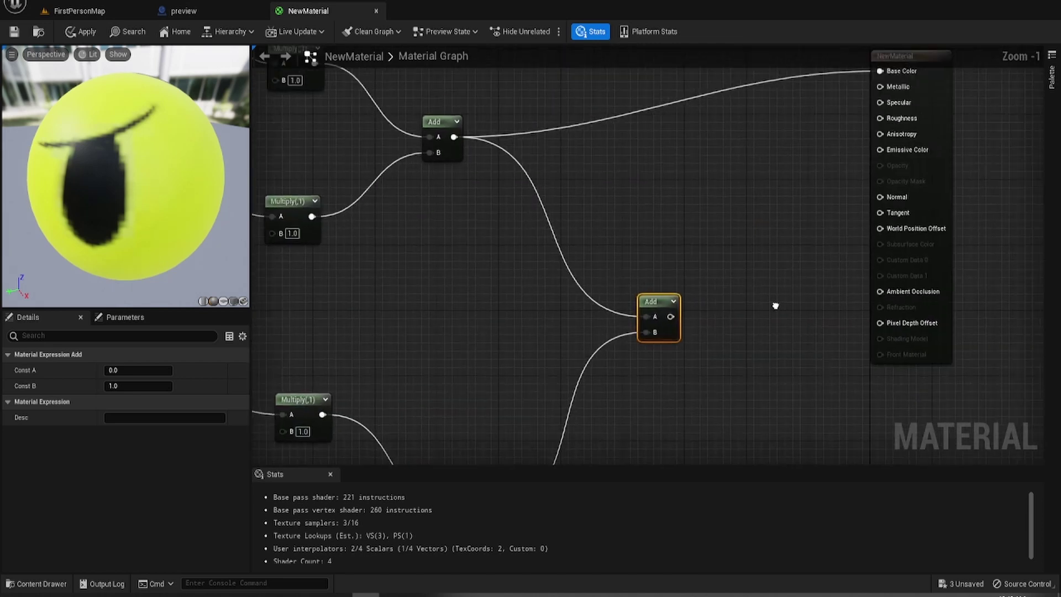
left_click_drag(631, 337, 842, 92)
- Inspect the finished graph and preview sphere, selecting the colour Multiply's B value
right_click_drag(542, 250, 748, 154)
scroll(740, 166, "down", 3)
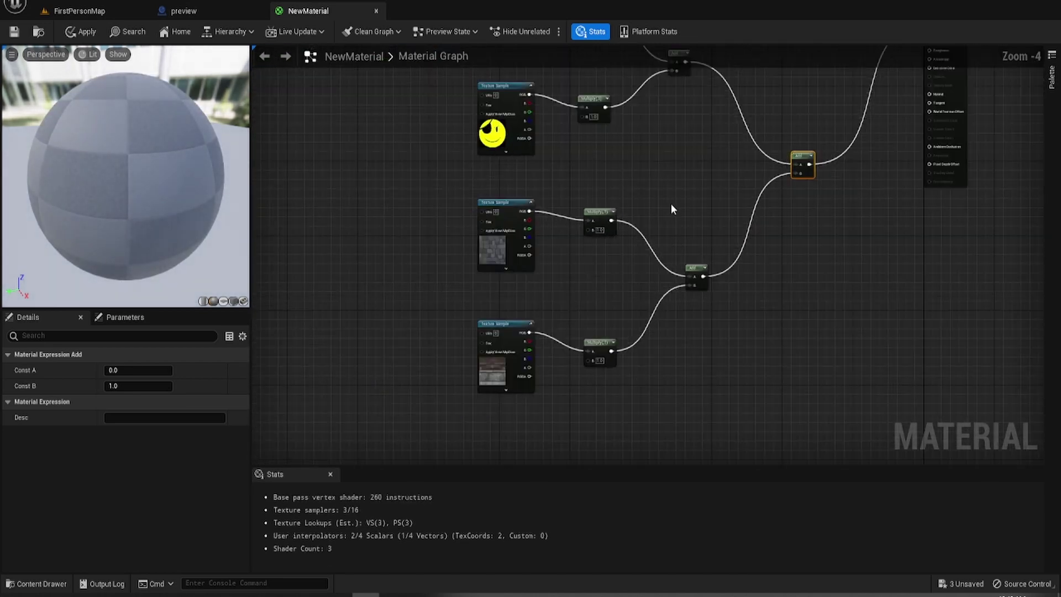
right_click_drag(672, 209, 743, 190)
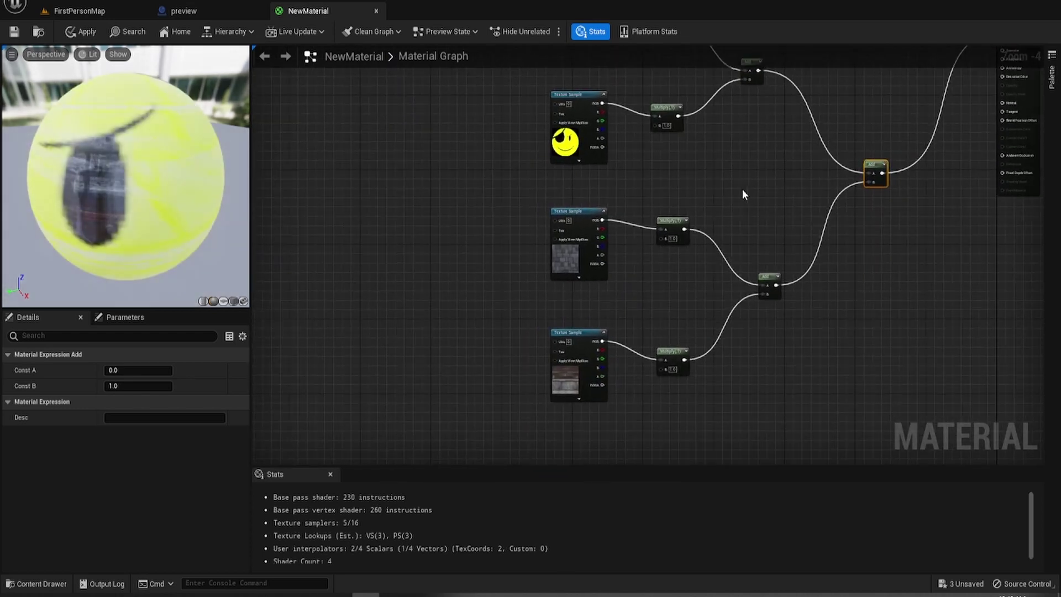
right_click_drag(677, 241, 670, 301)
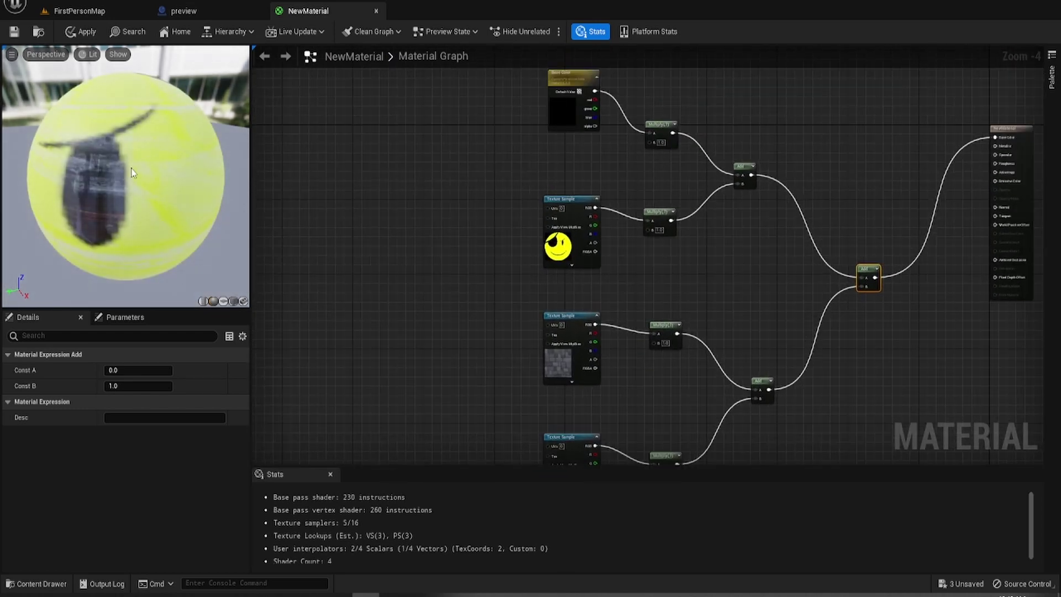
left_click_drag(132, 168, 149, 202)
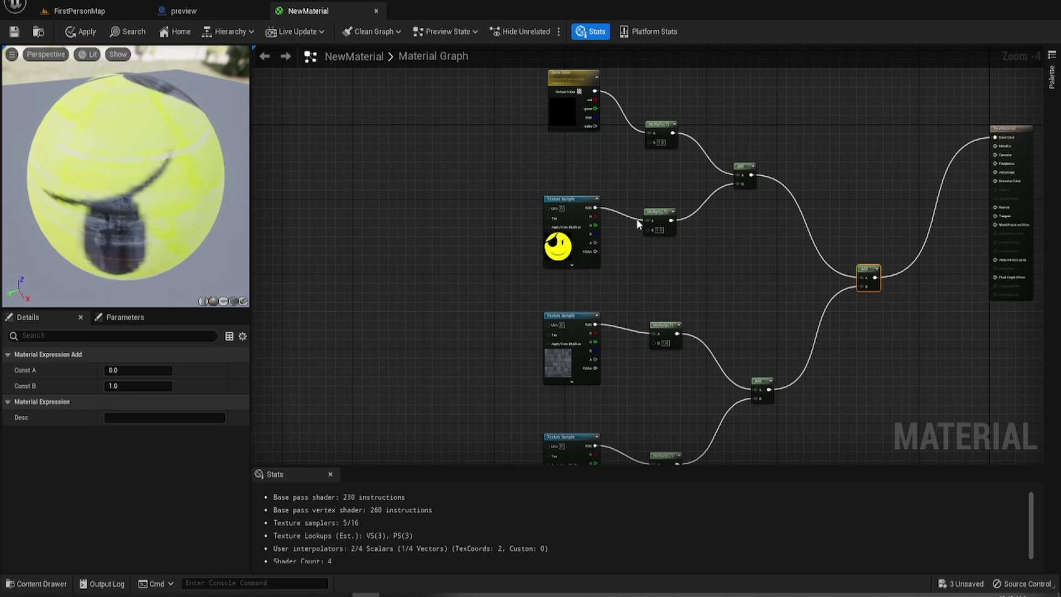
left_click(662, 142)
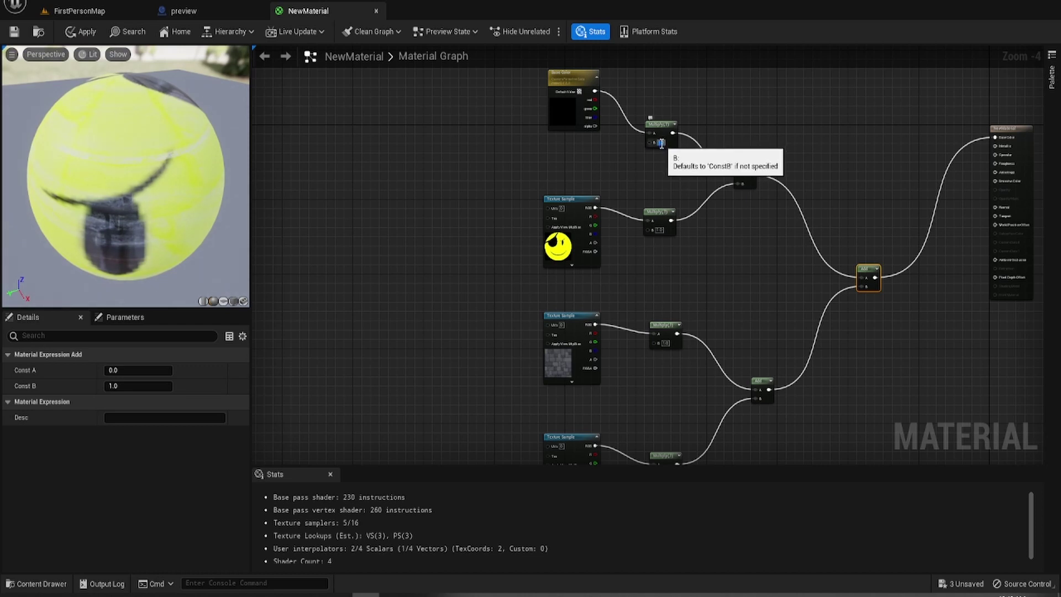
left_click(664, 193)
- Promote the colour Multiply's B to a parameter using custom primitive data index 4
scroll(663, 190, "up", 1)
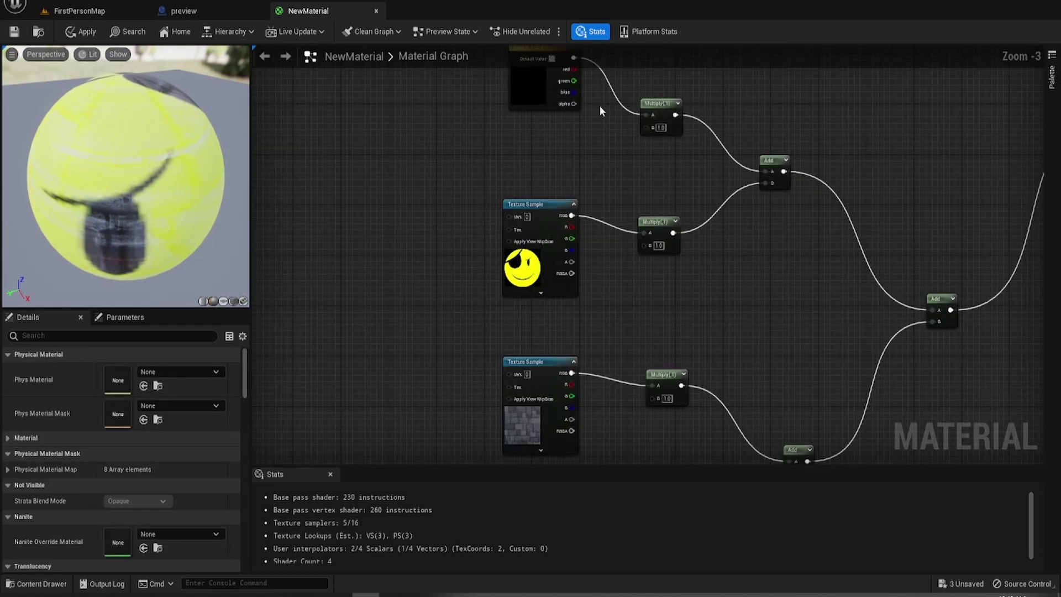
right_click_drag(601, 107, 706, 195)
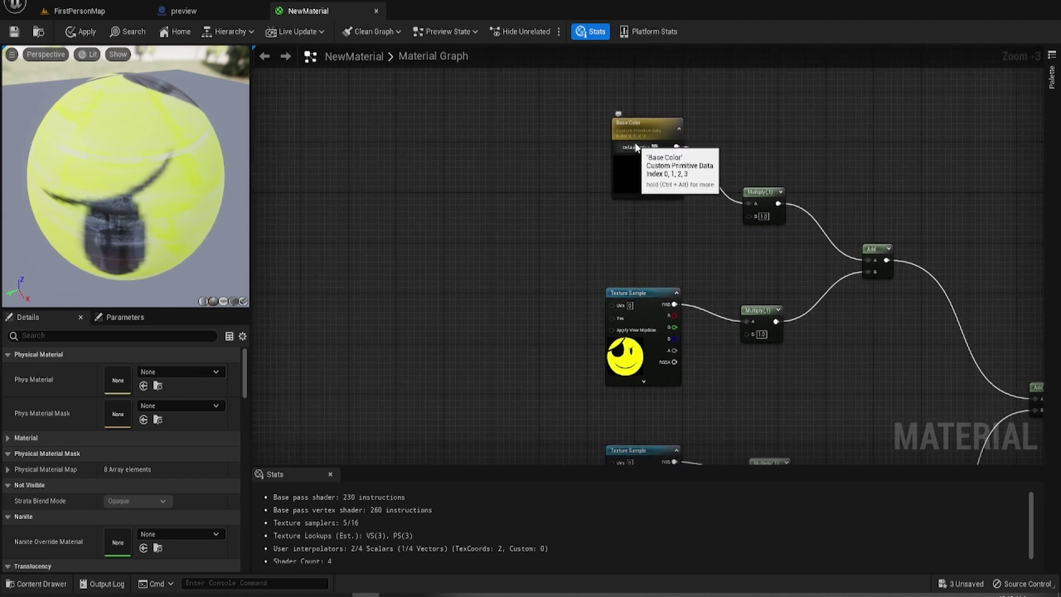
right_click(749, 216)
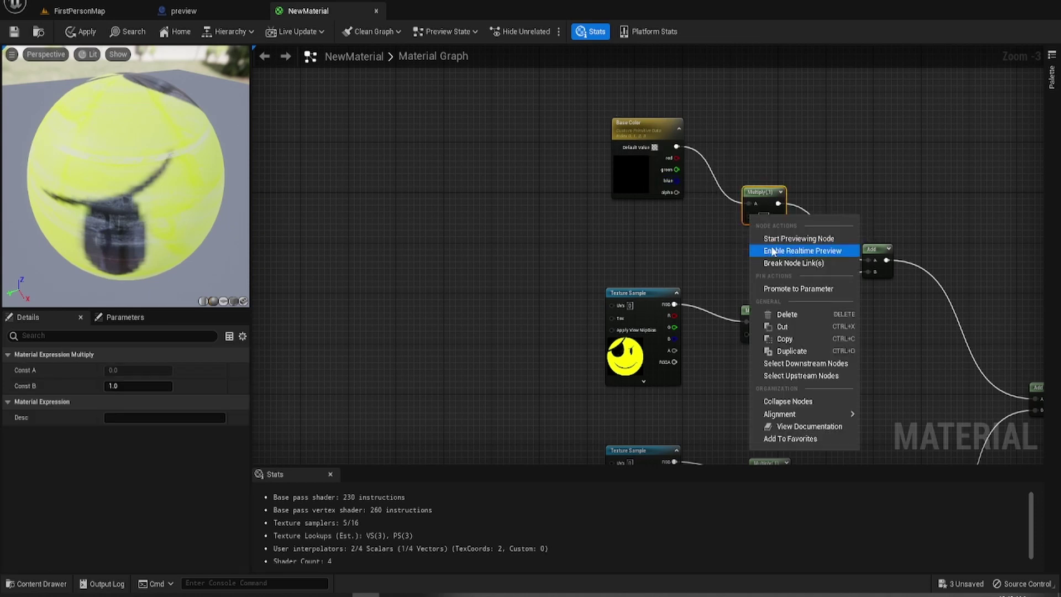
left_click(800, 290)
left_click_drag(725, 208, 621, 236)
left_click(108, 527)
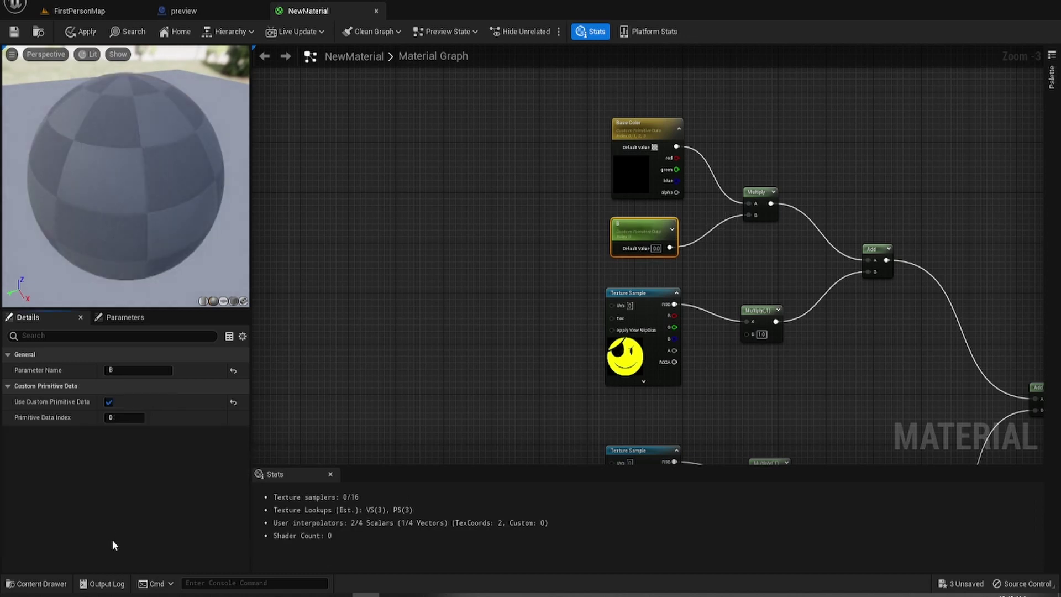
left_click(126, 414)
type("4")
key("Return")
left_click(369, 348)
- Promote the smiley Multiply's B to parameter B_1 using custom primitive data index 5
right_click_drag(468, 376, 447, 231)
right_click(727, 190)
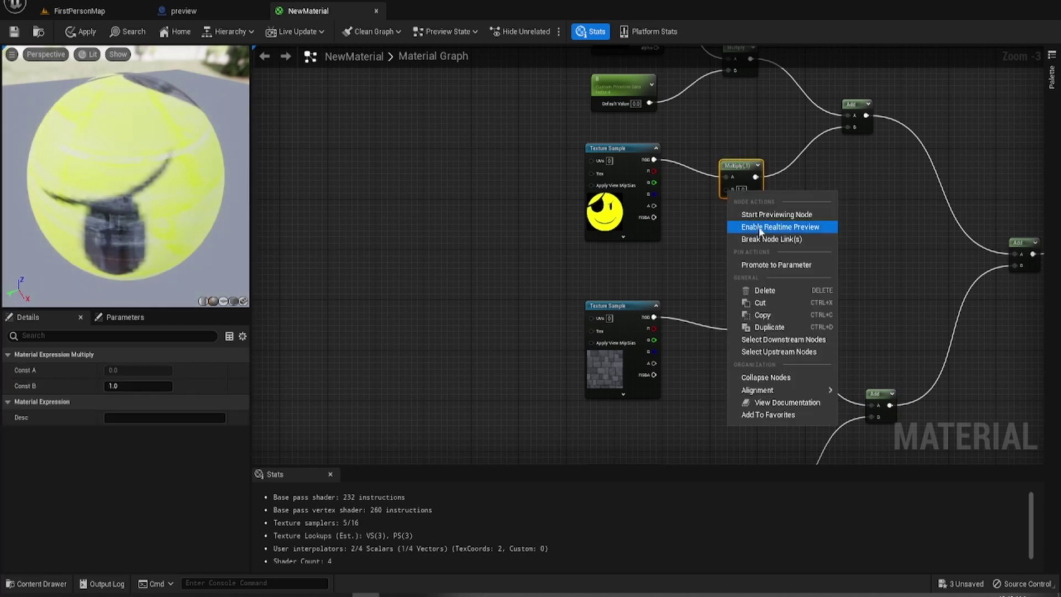
left_click(776, 269)
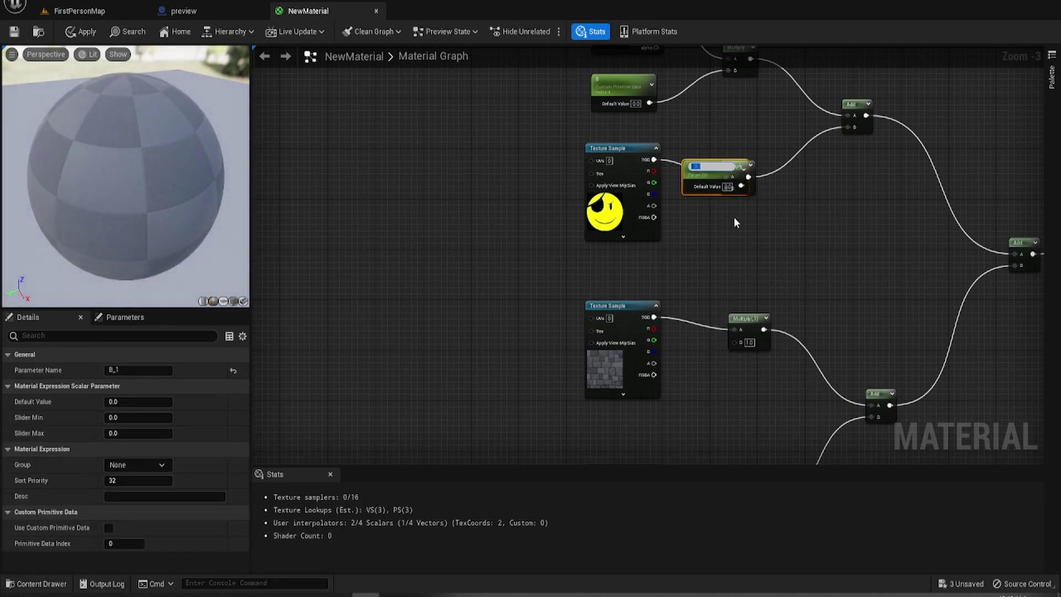
left_click_drag(710, 176, 619, 273)
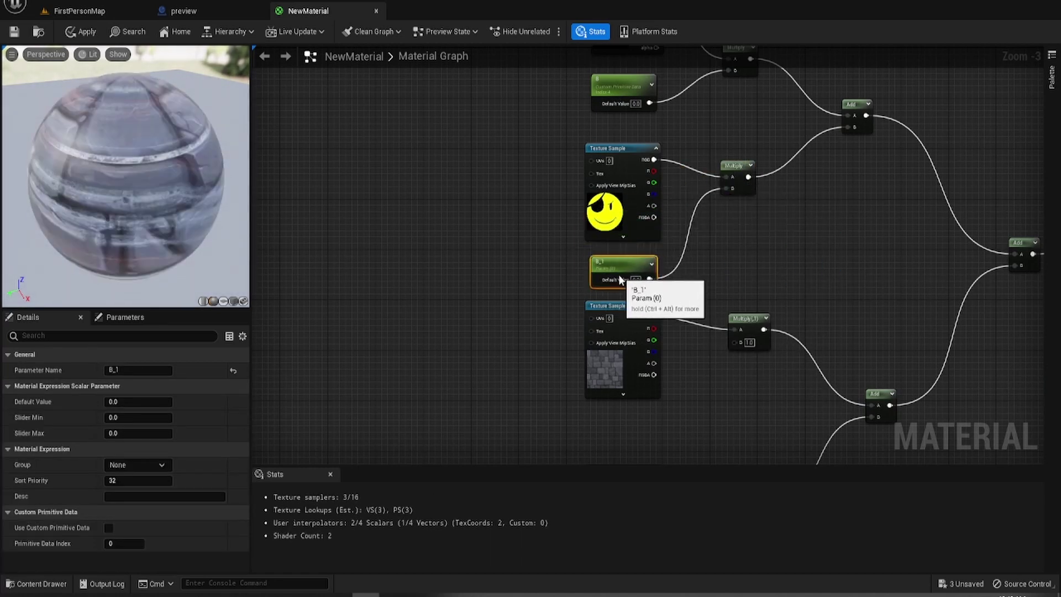
left_click(116, 543)
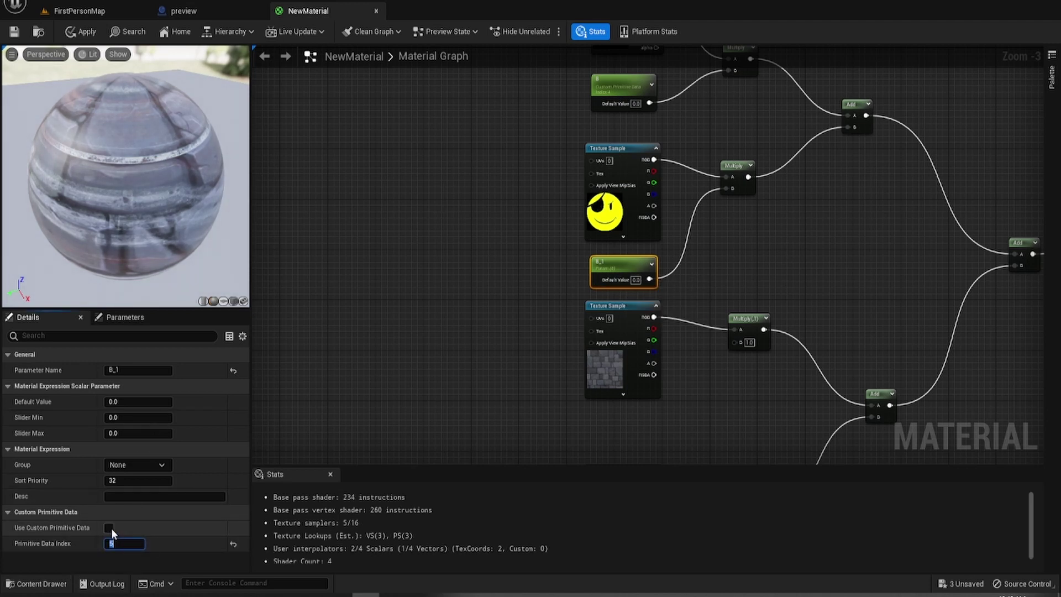
left_click(108, 527)
right_click_drag(545, 408, 506, 282)
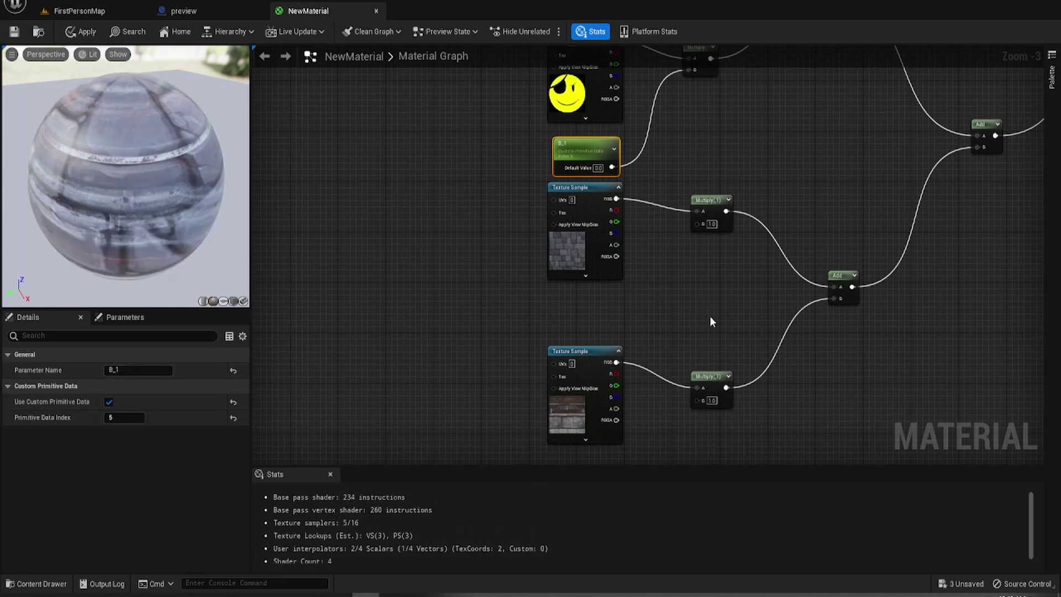
left_click_drag(696, 223, 560, 309)
- Promote the cobblewall and rusty metal Multiply inputs to parameters B_2 and B_3
right_click(698, 225)
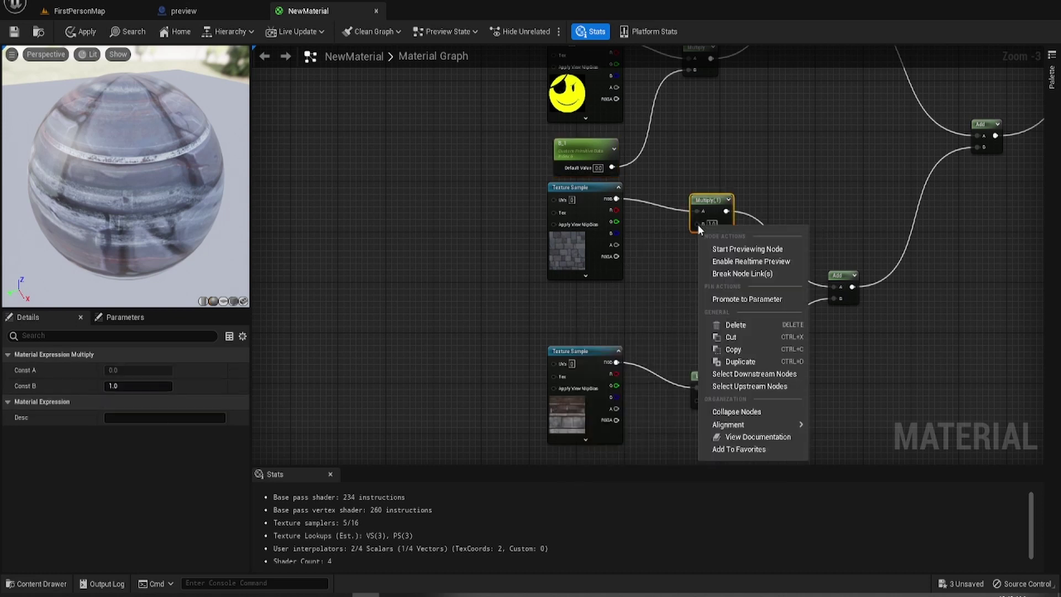
left_click(742, 301)
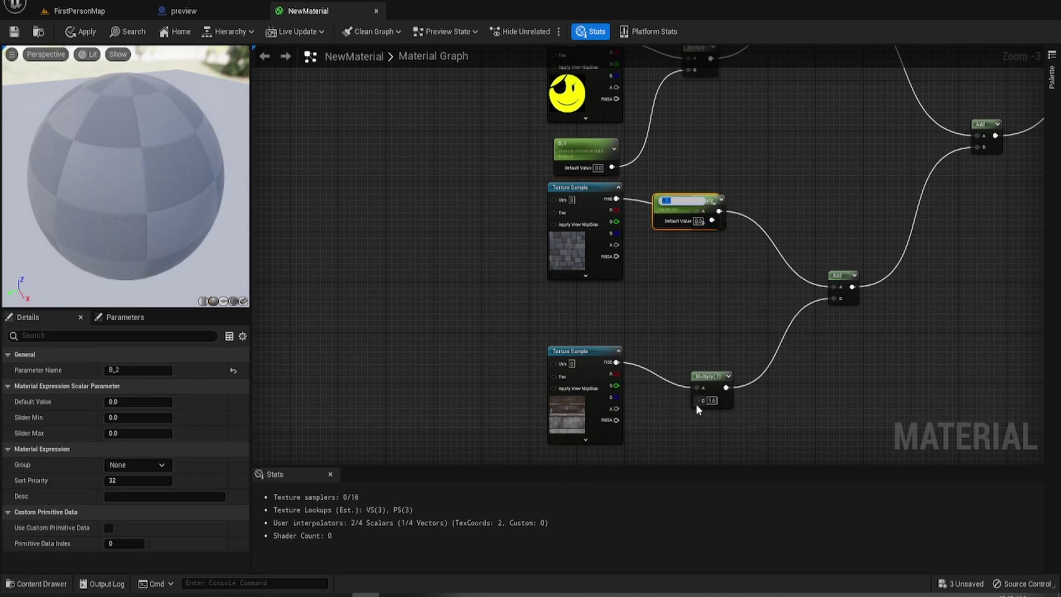
right_click(695, 403)
left_click(740, 237)
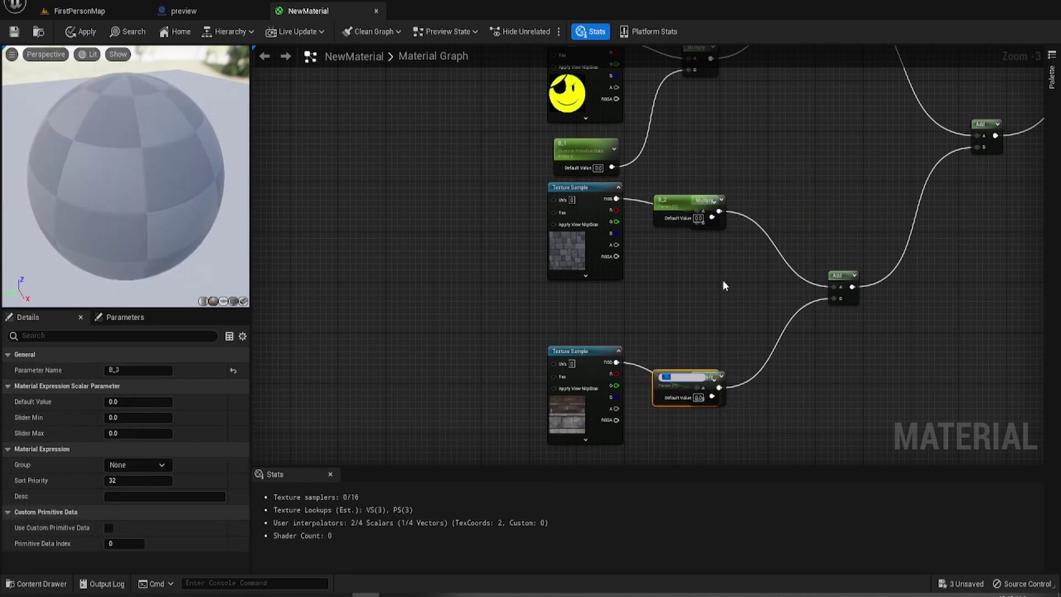
right_click_drag(692, 325, 730, 248)
left_click_drag(720, 137, 606, 228)
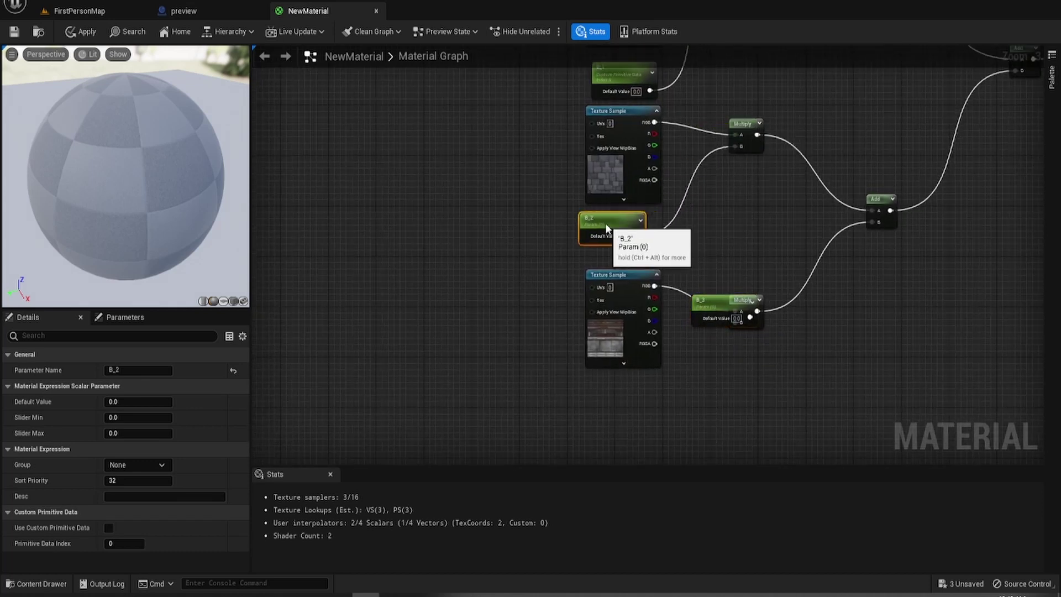
left_click_drag(704, 305, 613, 389)
right_click_drag(613, 389, 647, 419)
scroll(728, 106, "up", 1)
right_click_drag(724, 131, 722, 191)
- Make B_2 use custom primitive data index 6 and B_3 use index 7
left_click(635, 323)
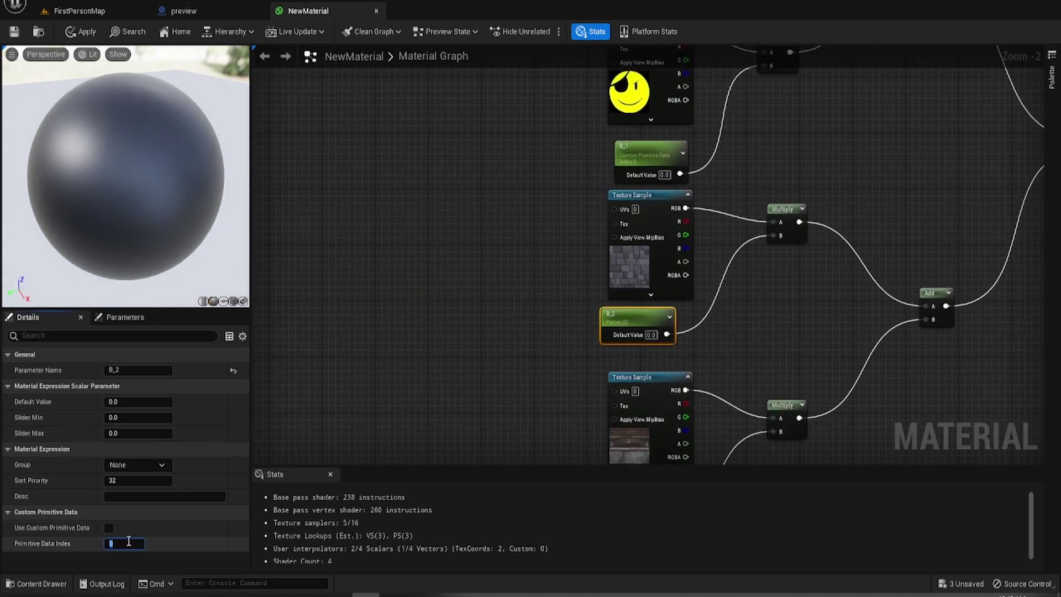
type("6")
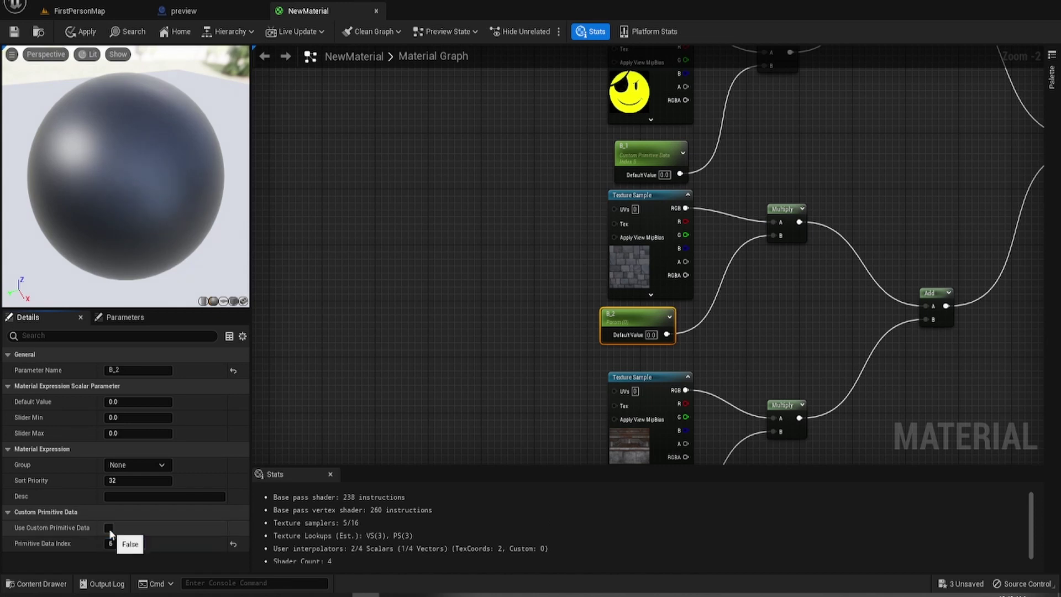
left_click(108, 528)
right_click_drag(525, 399, 529, 255)
left_click(620, 364)
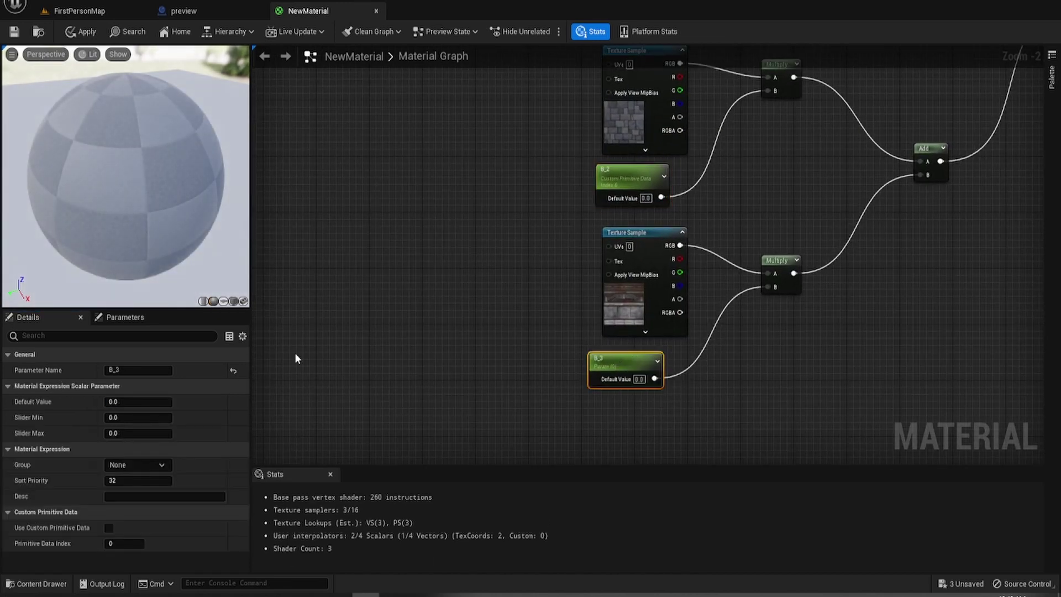
left_click(108, 527)
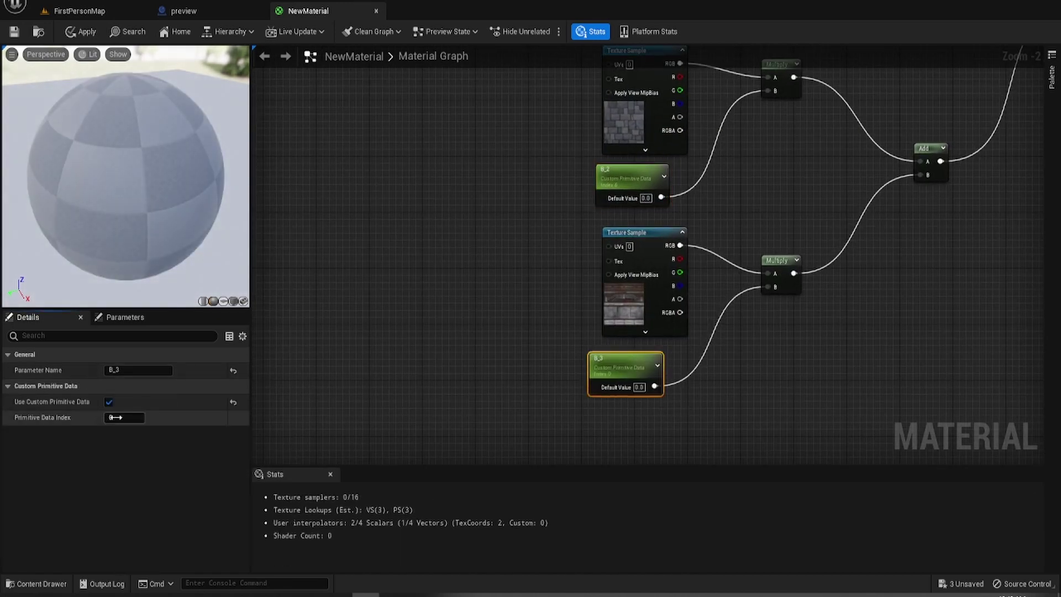
left_click(119, 417)
type("7")
key("Return")
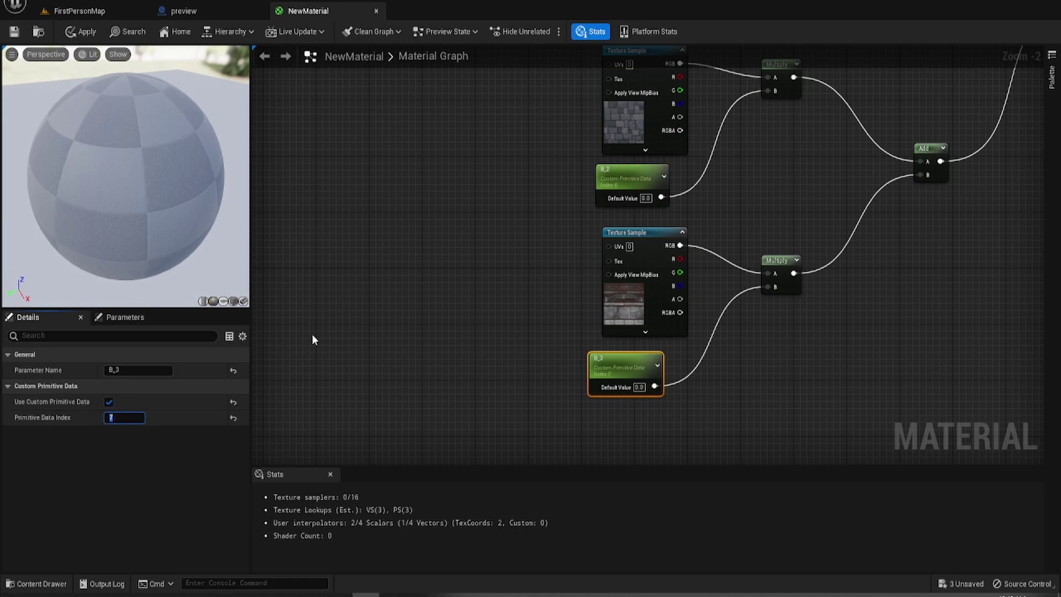
left_click(331, 327)
left_click_drag(618, 367, 636, 360)
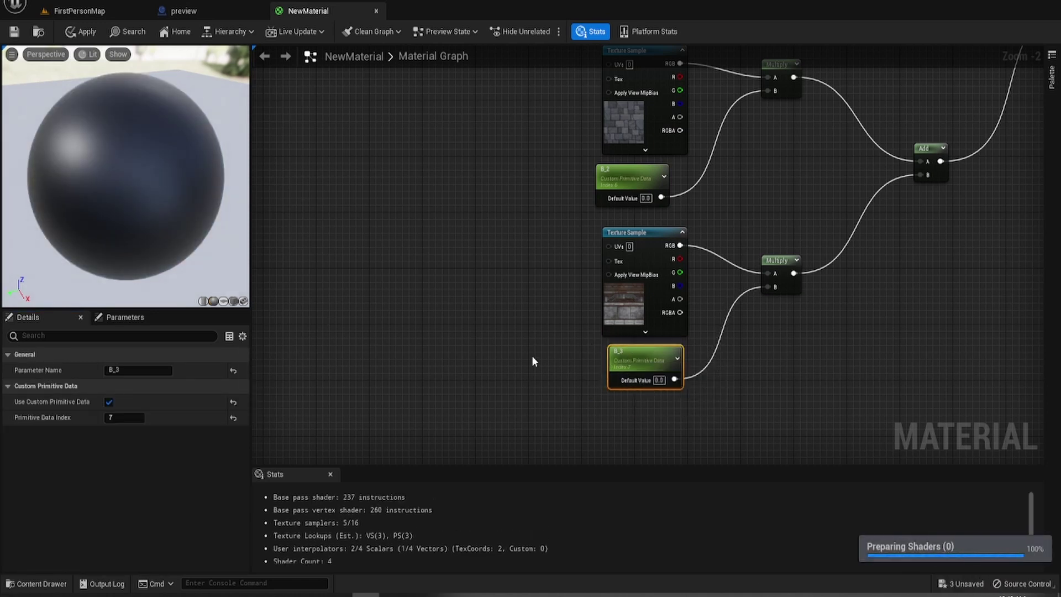
- Rename the base colour switch parameter to basecolor_swithc and B_1 to texture1
right_click_drag(727, 171, 755, 256)
left_click(618, 197)
left_click(132, 370)
type("basecolor_swt")
type("thc")
key("Return")
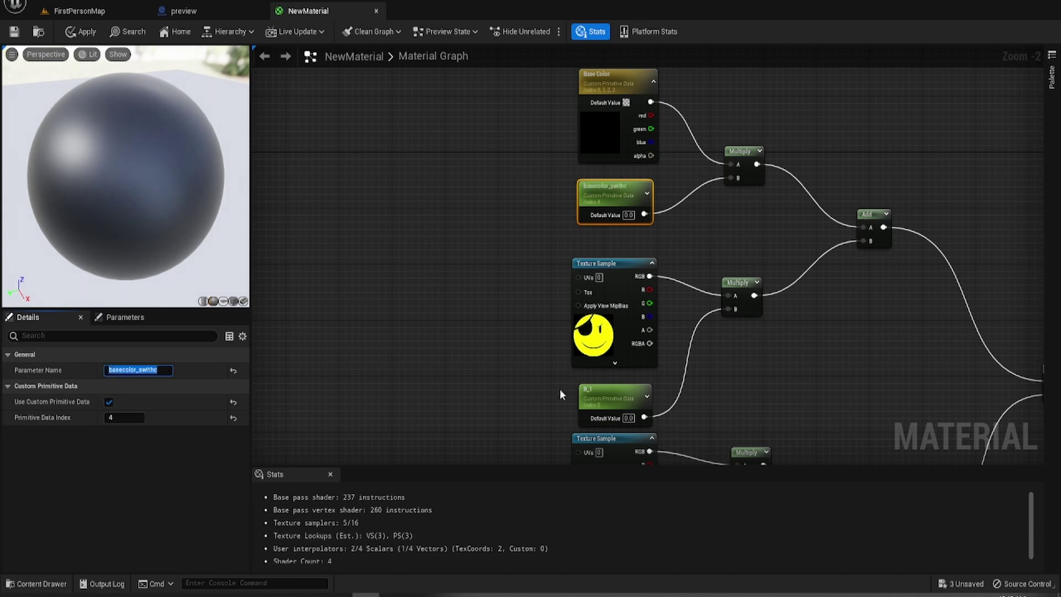
right_click_drag(615, 386, 608, 325)
left_click(609, 333)
left_click(138, 370)
type("texture1")
key("Return")
- Rename B_2 to texture2 and B_3 to texture3
right_click_drag(365, 349, 411, 152)
left_click(645, 303)
left_click(136, 369)
type("texture2")
key("Return")
right_click_drag(430, 423, 396, 255)
left_click(539, 338)
left_click(113, 369)
type("texture")
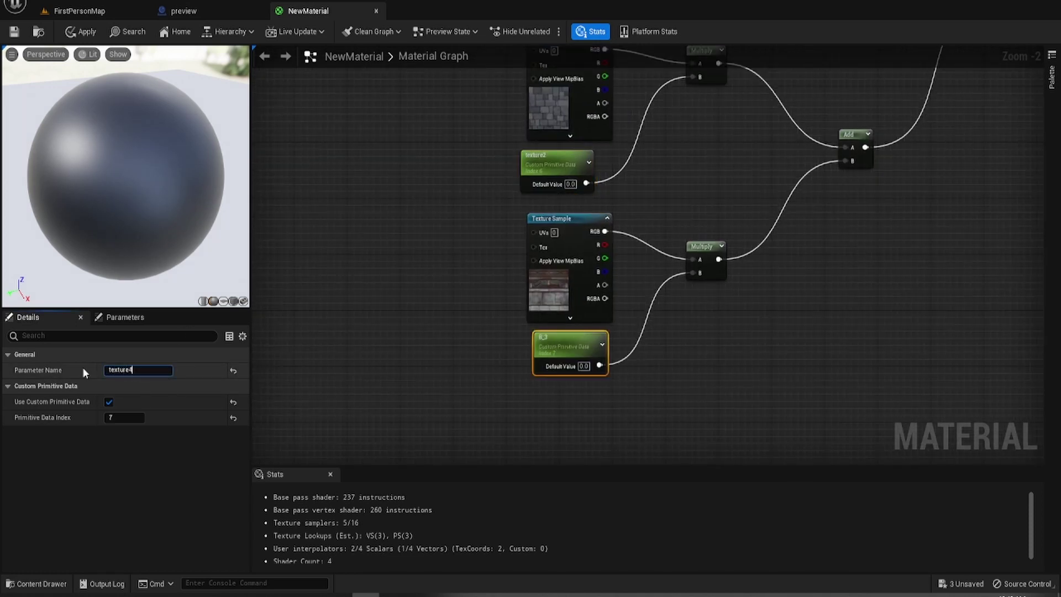
type("4")
key("BackSpace")
type("3")
key("Return")
right_click_drag(416, 170, 455, 282)
scroll(431, 286, "down", 2)
- Pan and zoom around NewMaterial's node graph to look over the whole network
right_click_drag(629, 405, 630, 384)
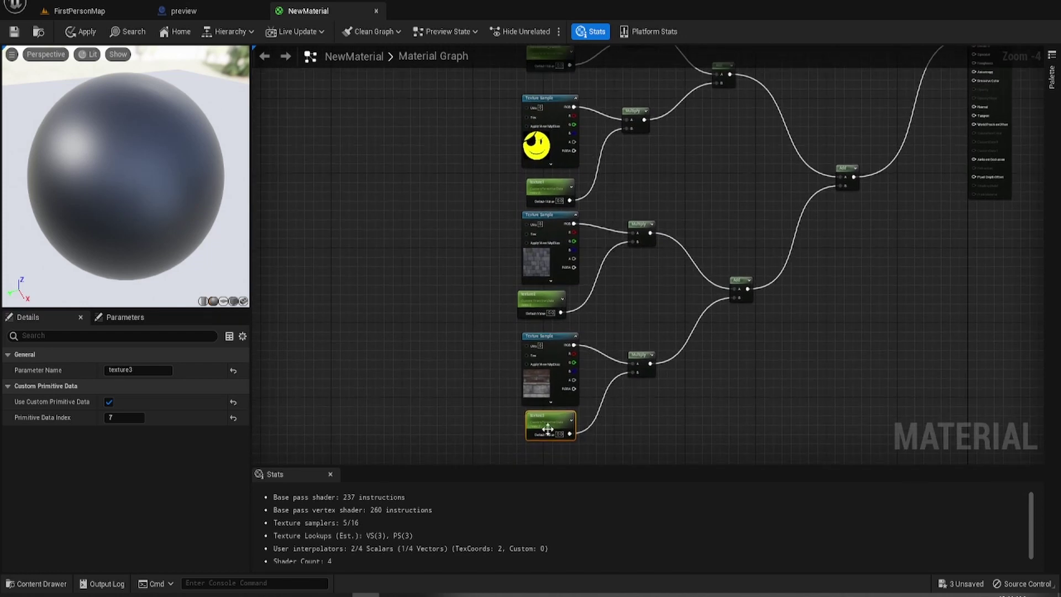
right_click_drag(322, 122, 297, 159)
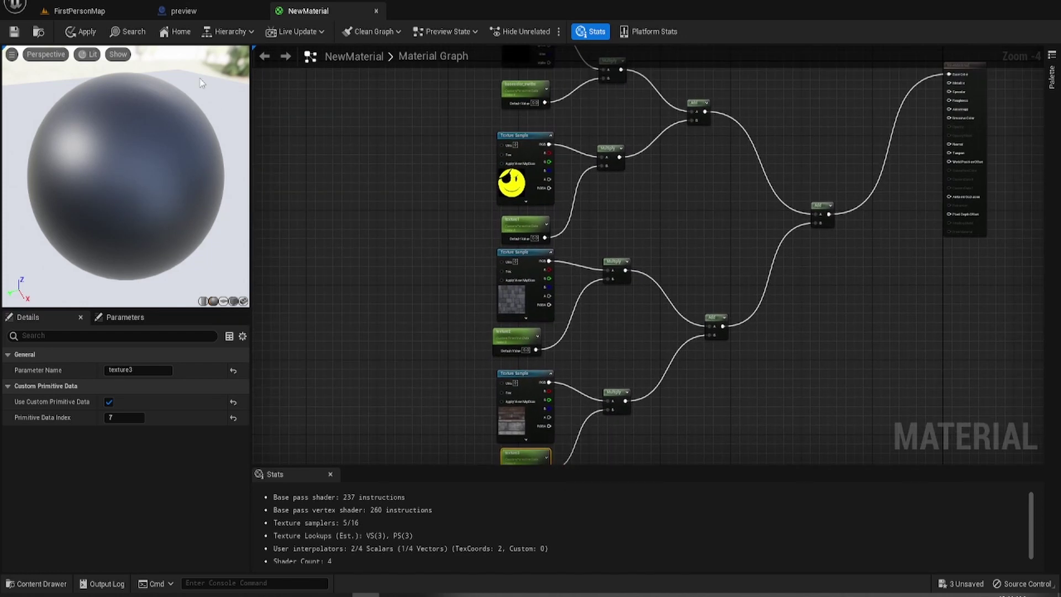
right_click_drag(509, 171, 518, 202)
right_click_drag(754, 291, 767, 245)
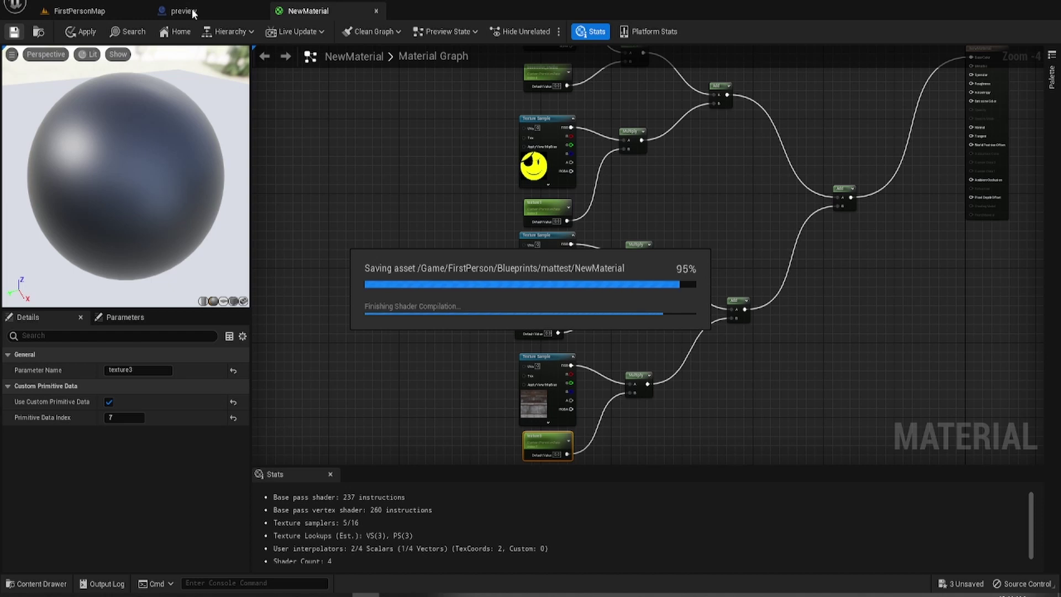
scroll(423, 530, "down", 2)
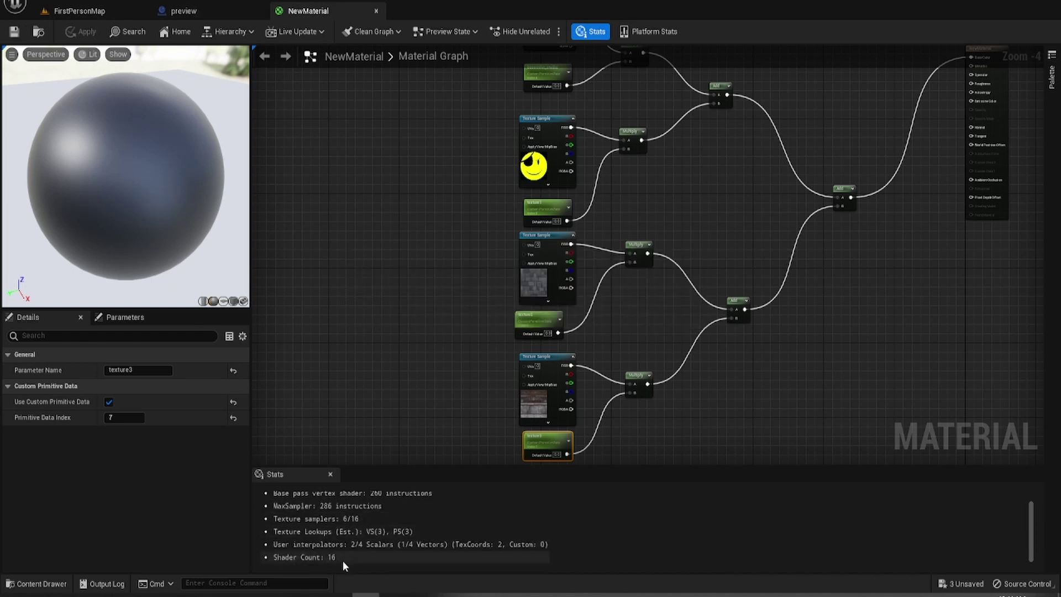
scroll(478, 546, "up", 2)
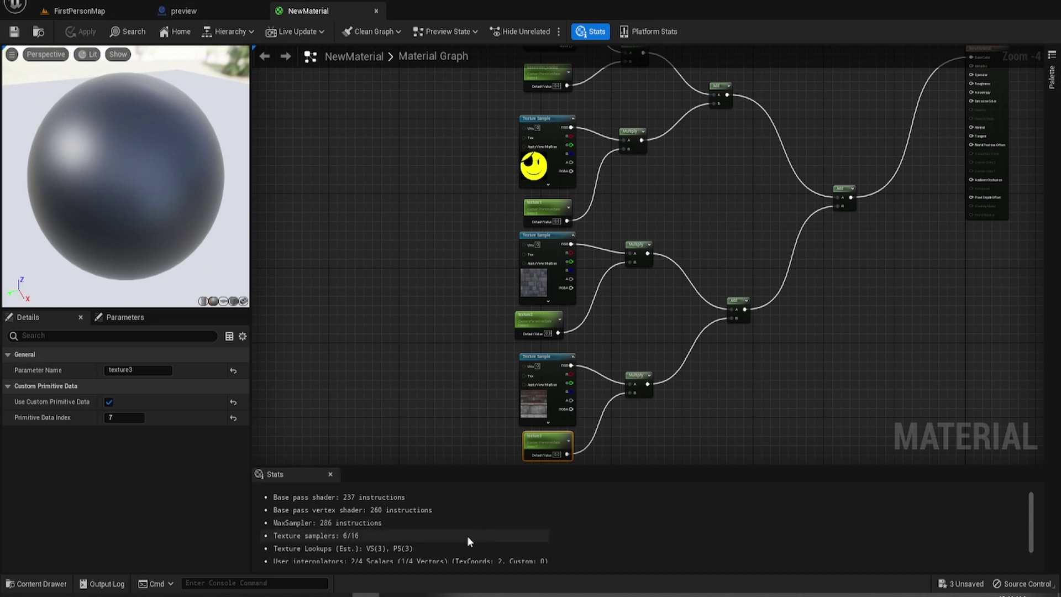
scroll(366, 549, "down", 1)
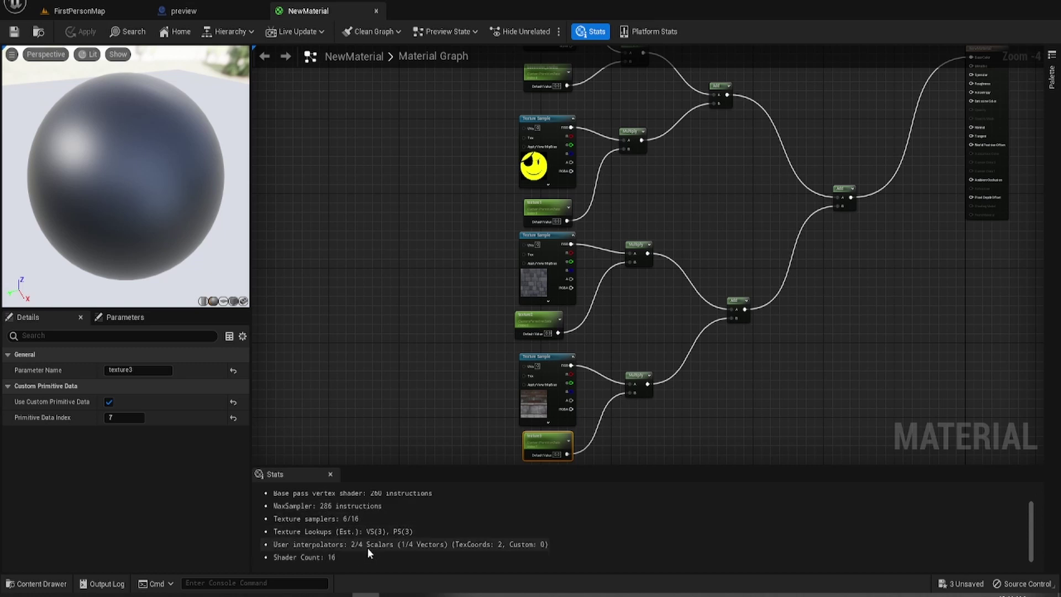
scroll(451, 540, "up", 1)
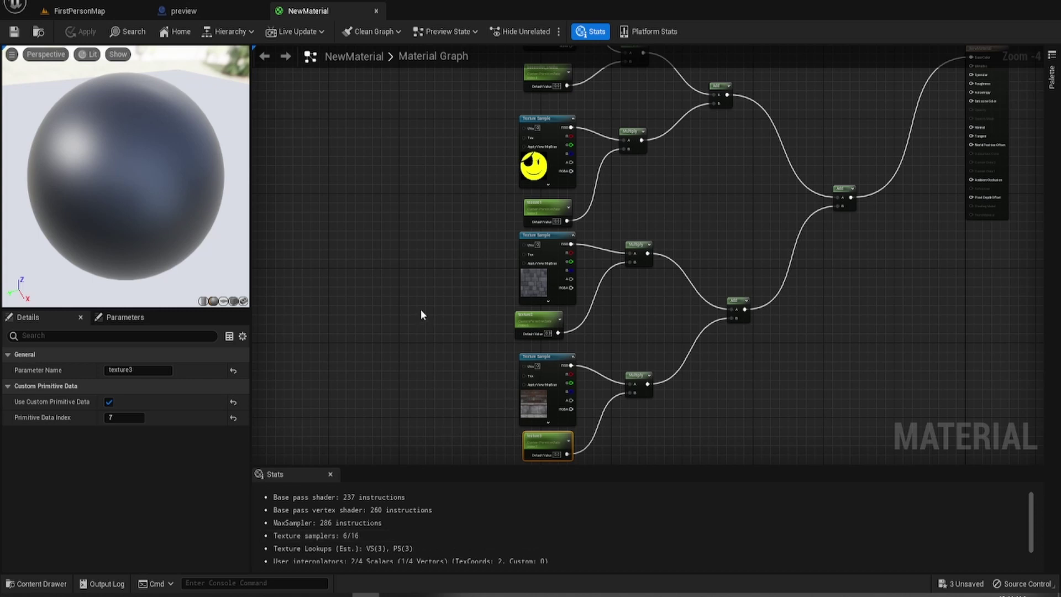
right_click_drag(420, 309, 441, 331)
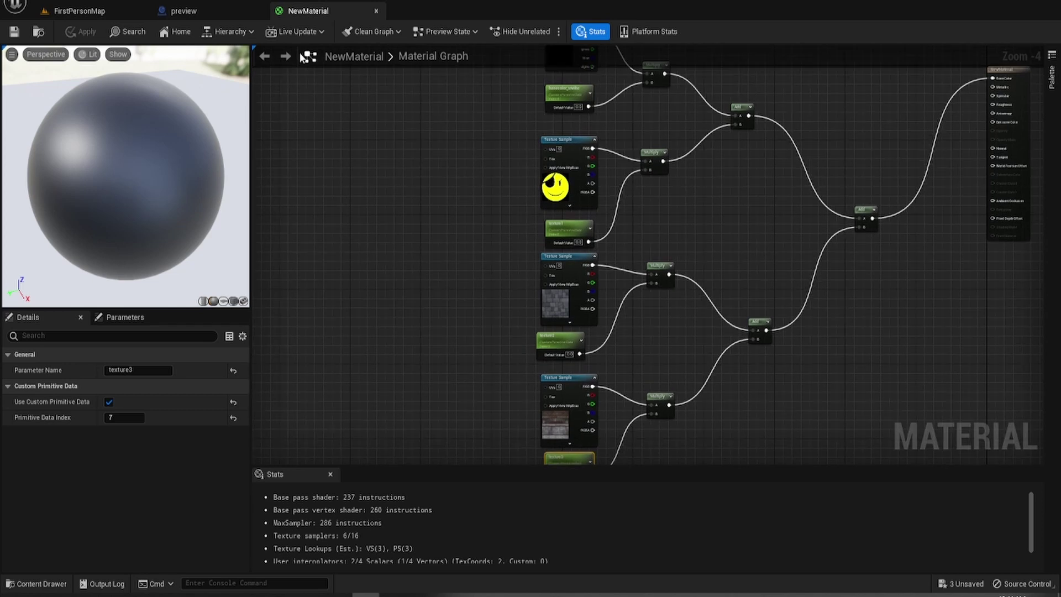
- In the preview Blueprint, add custom primitive data entries for basecolor_swithc, texture1, texture2 and texture3
left_click(197, 11)
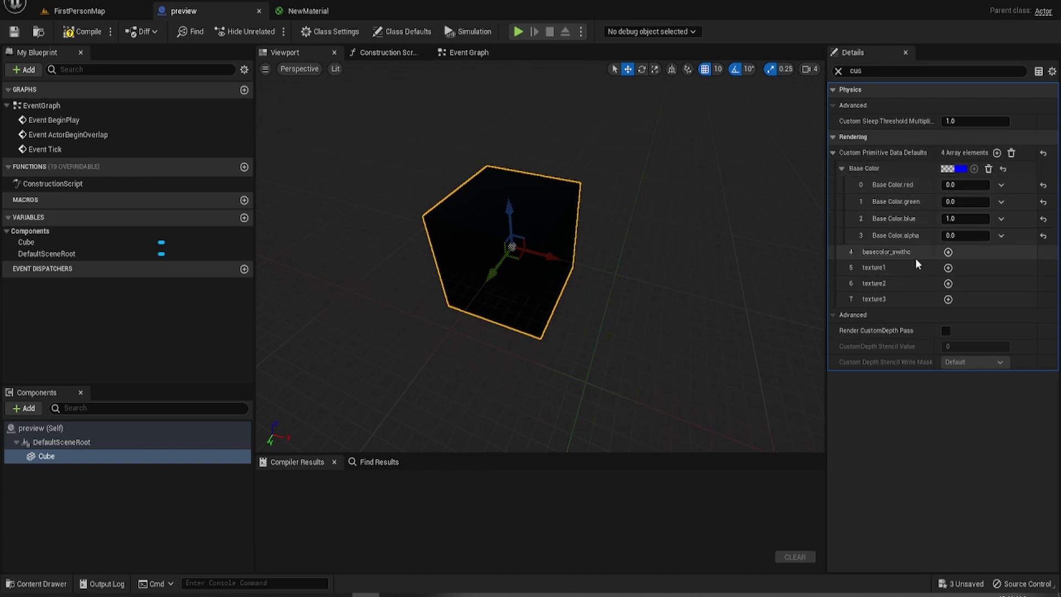
left_click(948, 253)
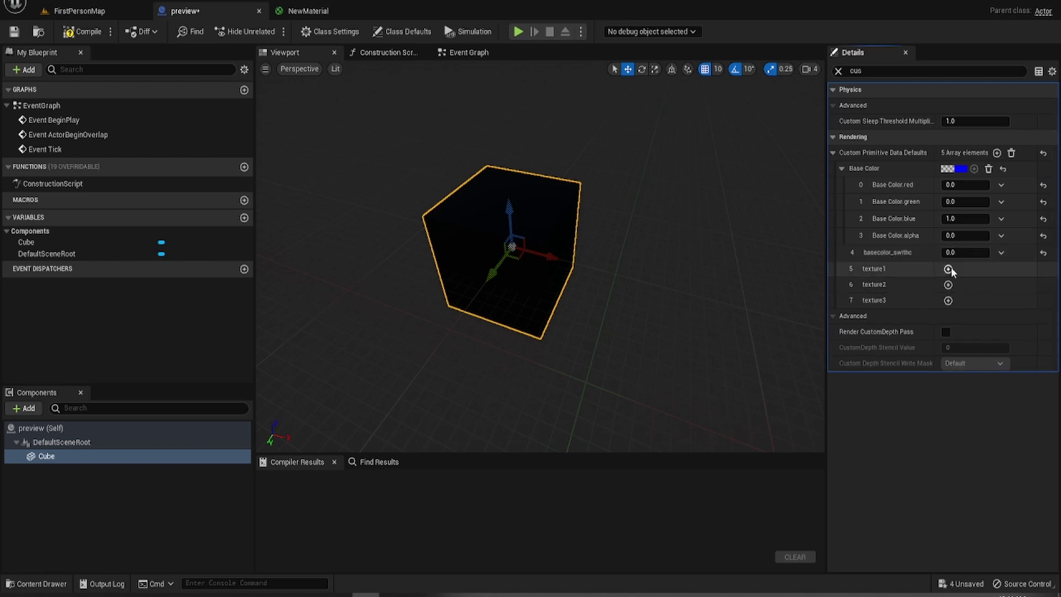
left_click(949, 270)
left_click(948, 286)
left_click(948, 302)
- Test texture3 at 1.0 on the cube, then set it back to 0
left_click(964, 303)
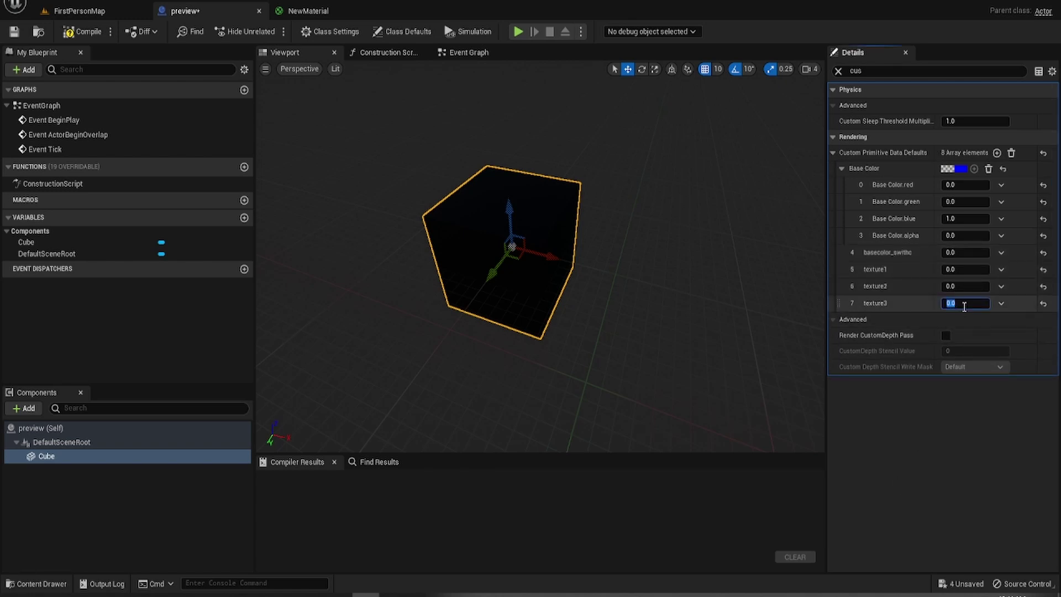
type("1")
key("Return")
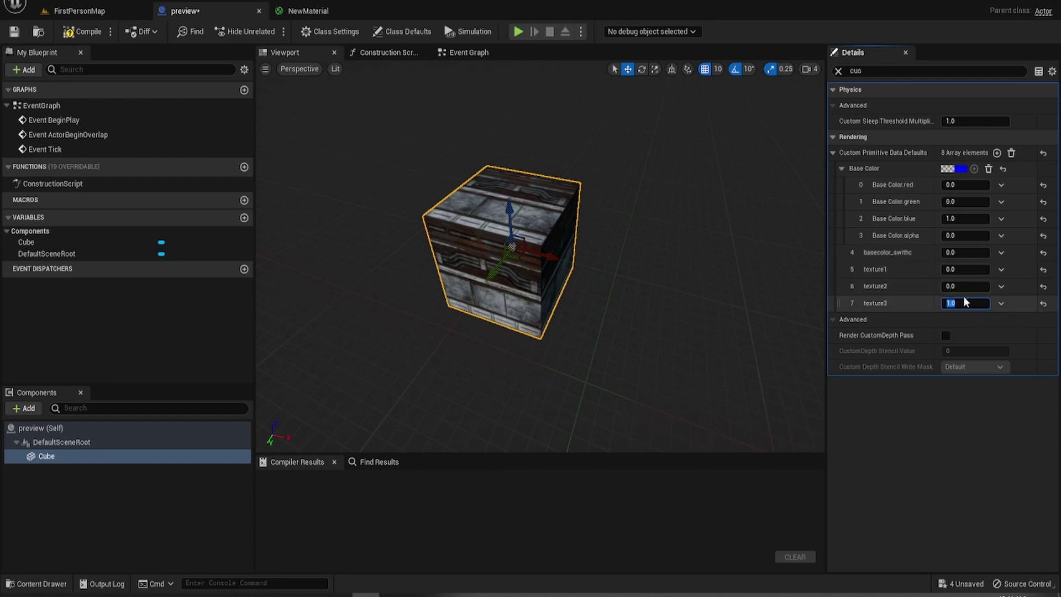
type("0")
key("Return")
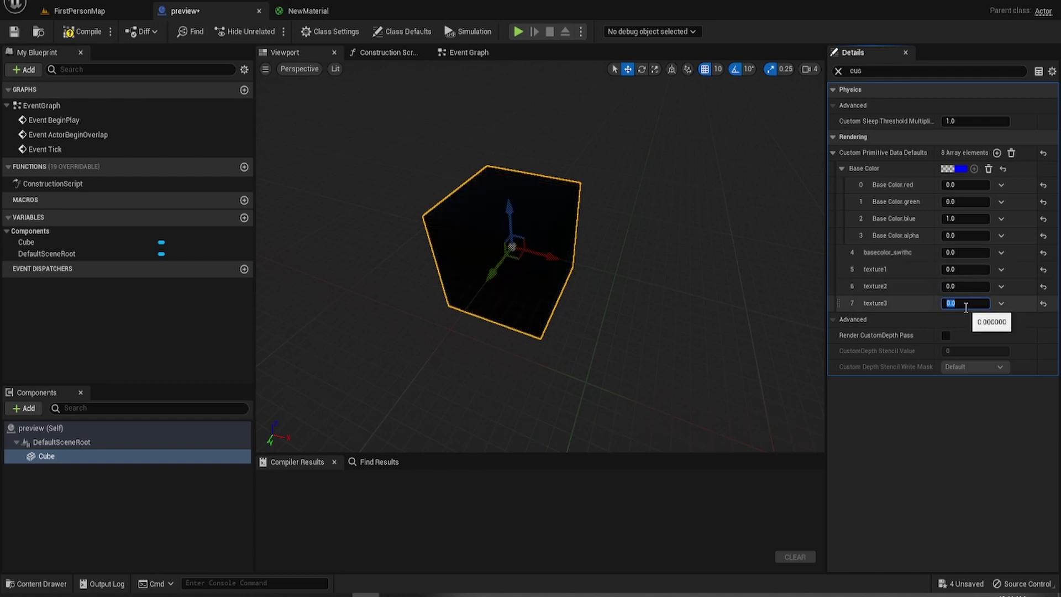
- Set texture2 to 1.0 so the cube shows stone bricks, with Base Color.blue at 0.0
left_click(968, 299)
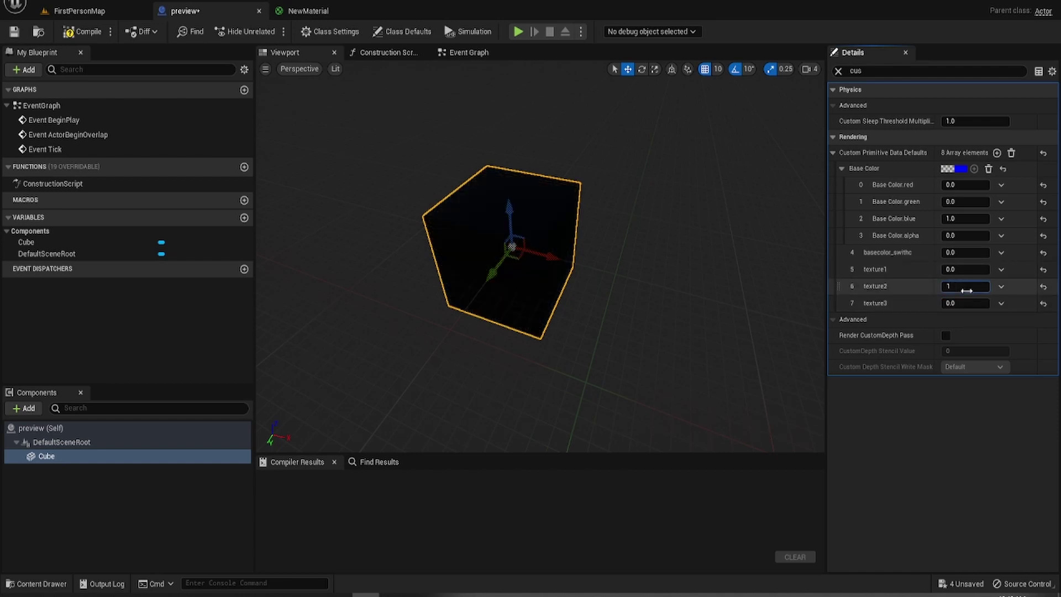
left_click(966, 291)
type("1")
key("Return")
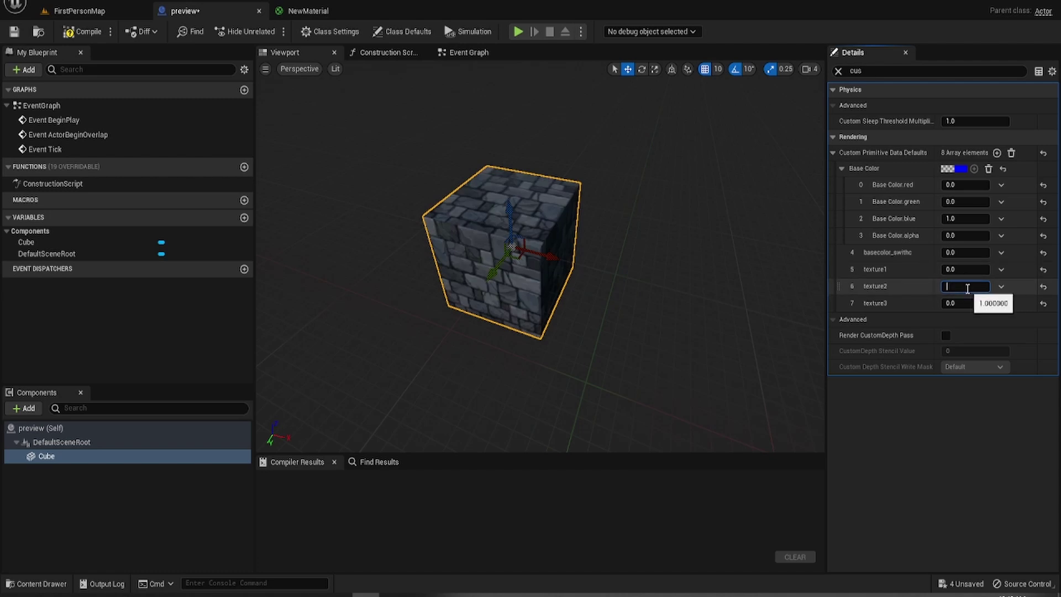
left_click(960, 221)
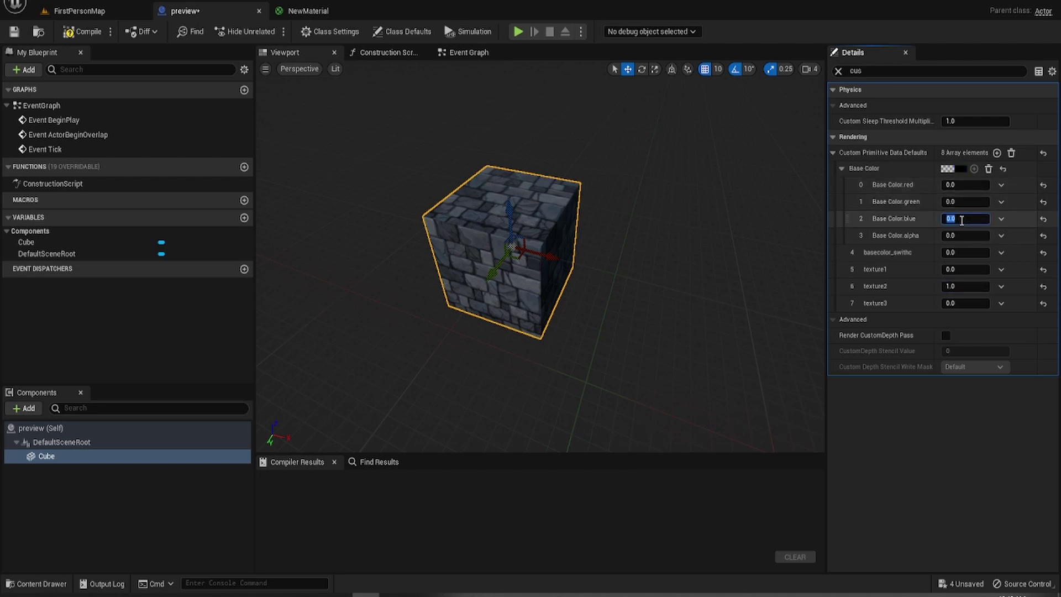
- Tint the cube blue with Base Color.blue at 1.0, then drop blue to 0.01
left_click(963, 253)
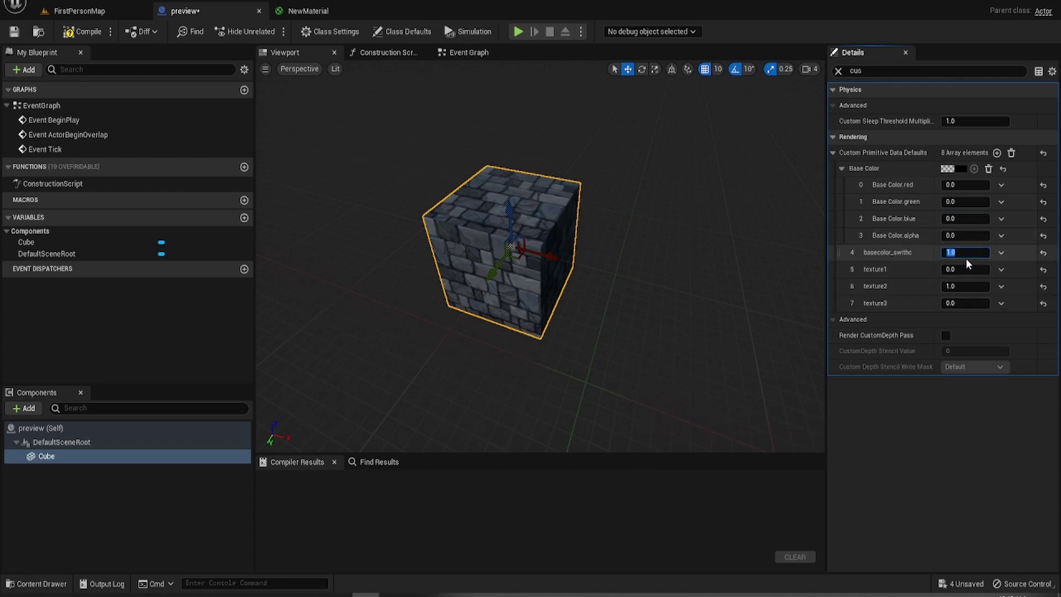
left_click(958, 218)
type("1")
key("Return")
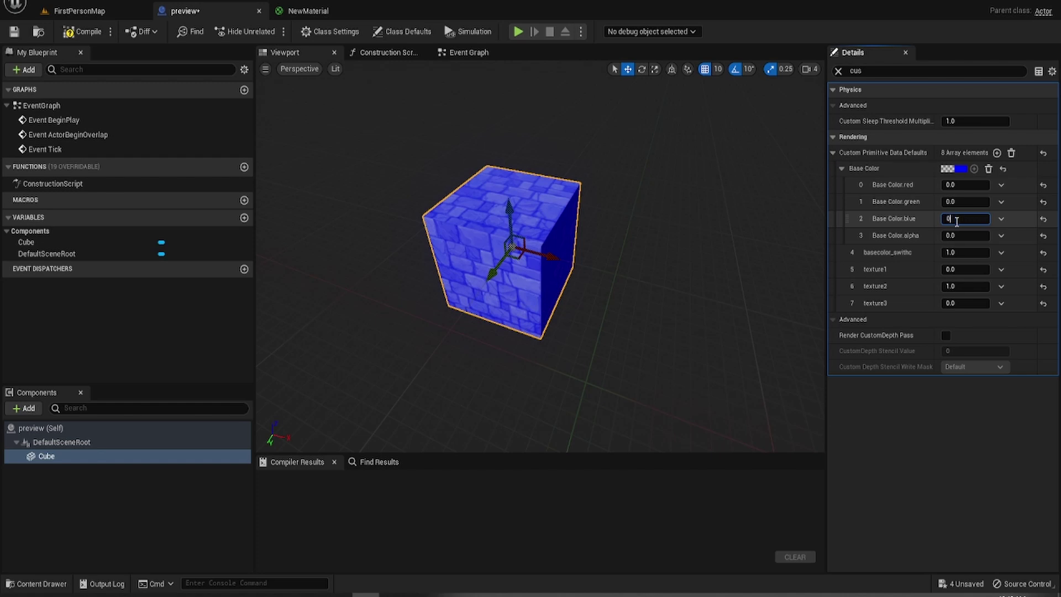
key("Return")
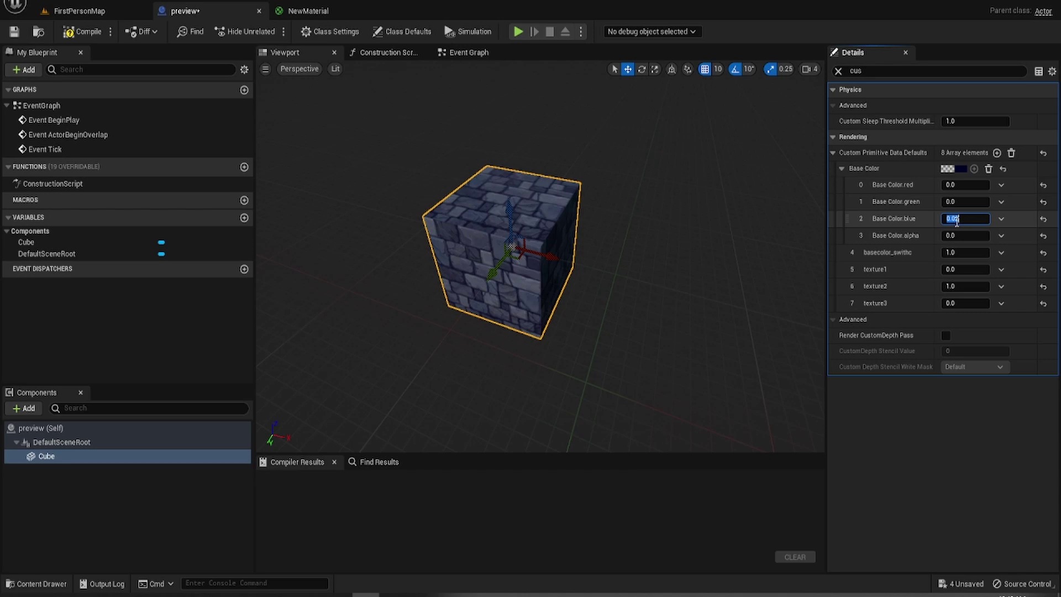
type("0.01")
key("Return")
- Reset basecolor_swithc and texture2 to 0 so the cube renders black
left_click(971, 254)
type("0")
key("Return")
left_click(968, 285)
type("0")
key("Return")
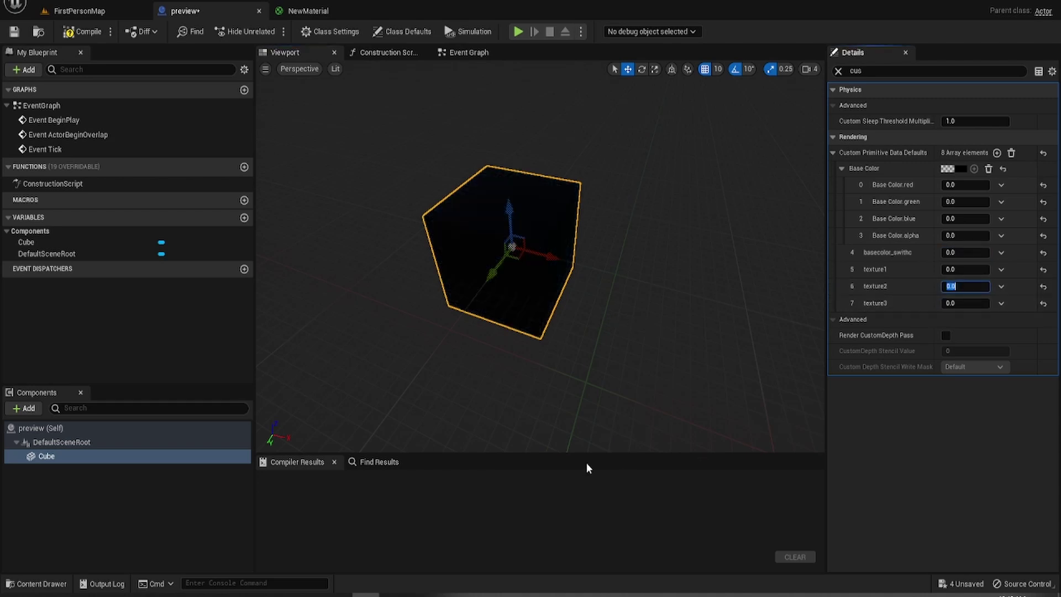
right_click_drag(621, 390, 632, 379)
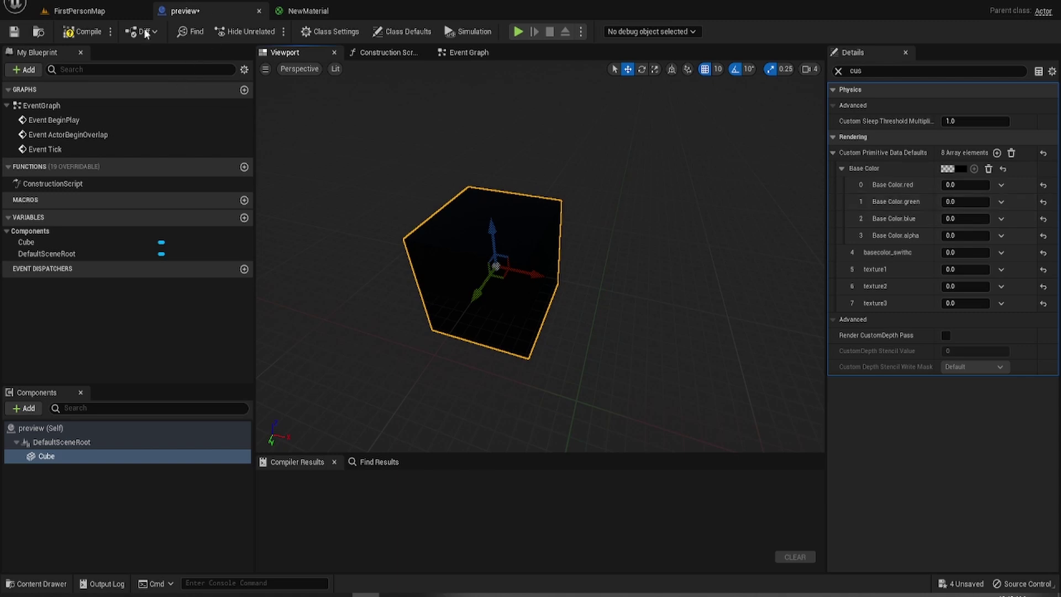
- Place a preview cube in FirstPersonMap, raise it to Z 60, then delete it
left_click(101, 13)
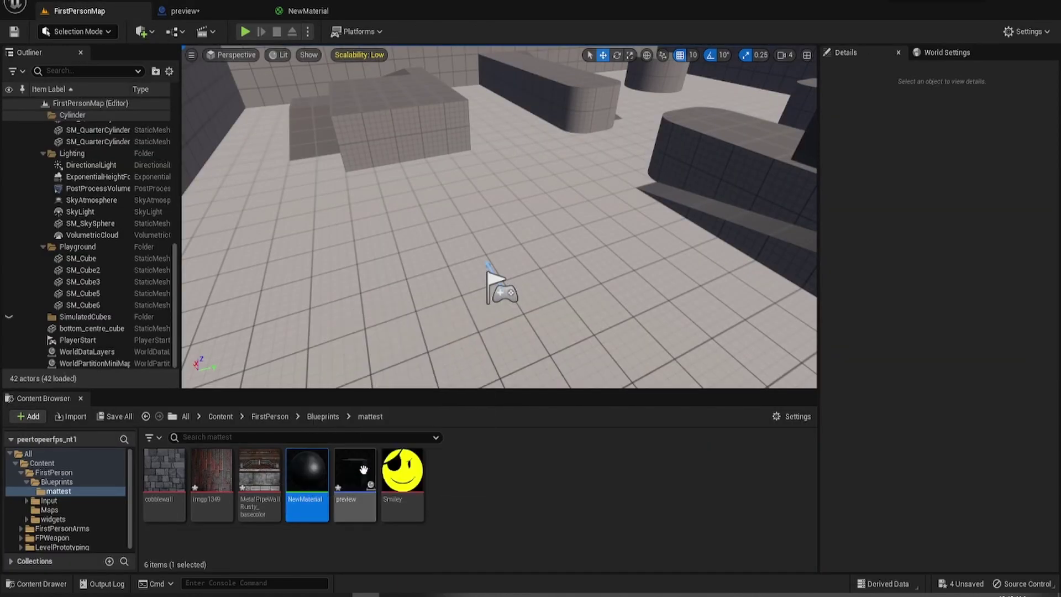
left_click(355, 487)
left_click_drag(355, 488, 563, 228)
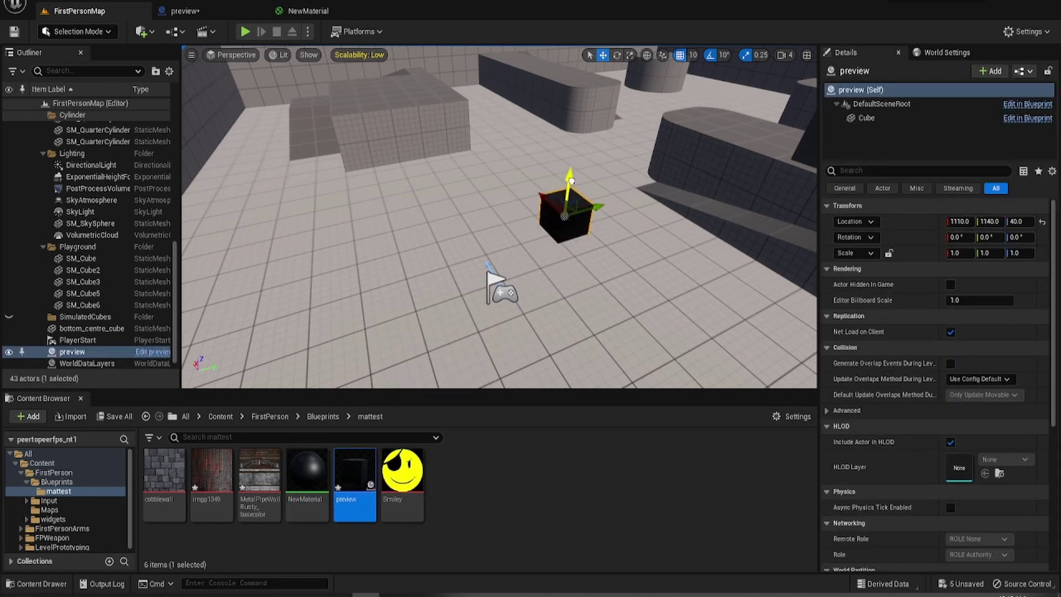
left_click_drag(571, 178, 571, 171)
left_click(605, 219)
left_click(574, 223)
key("Delete")
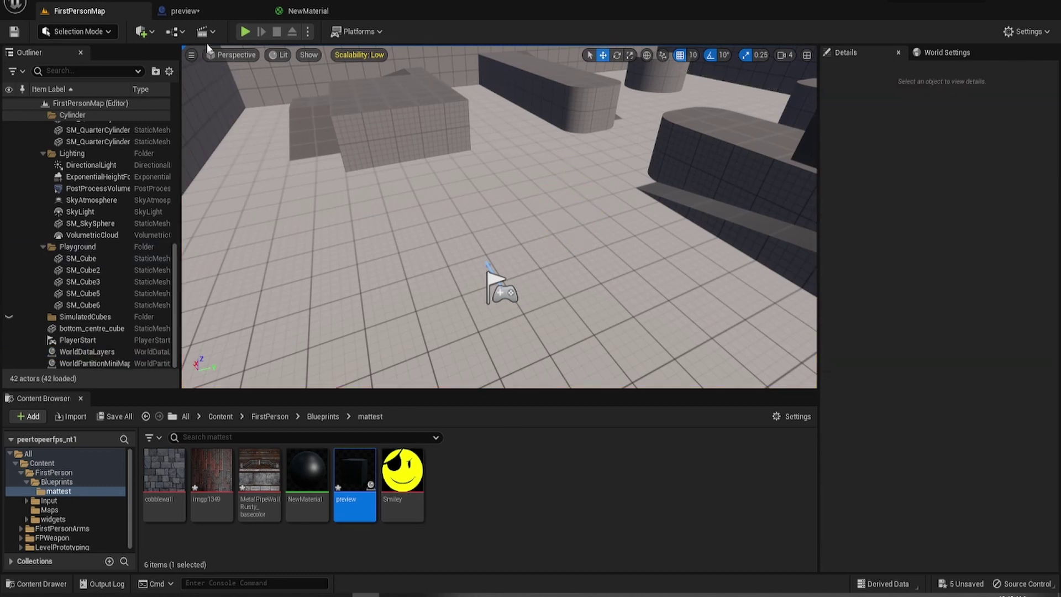
- Open BP_FirstPersonCharacter from the Blueprints folder in the Content Browser
left_click(213, 11)
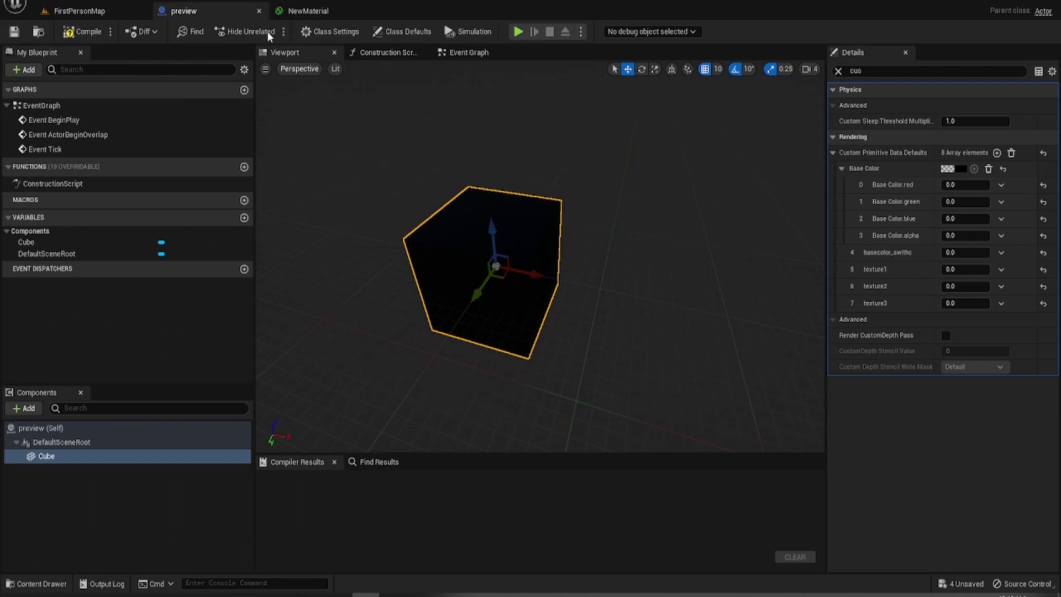
left_click(108, 11)
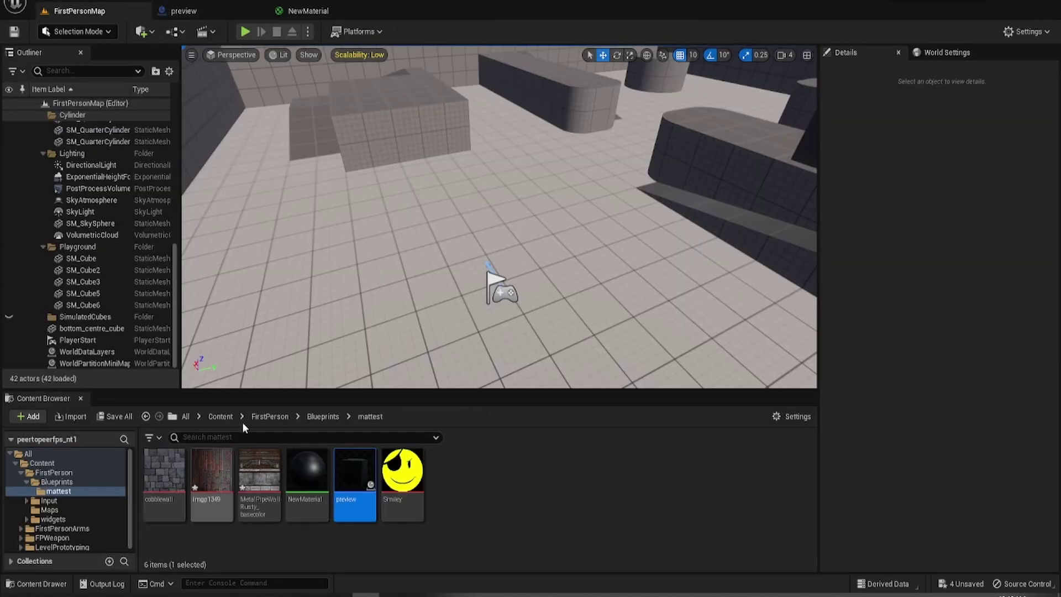
left_click(322, 416)
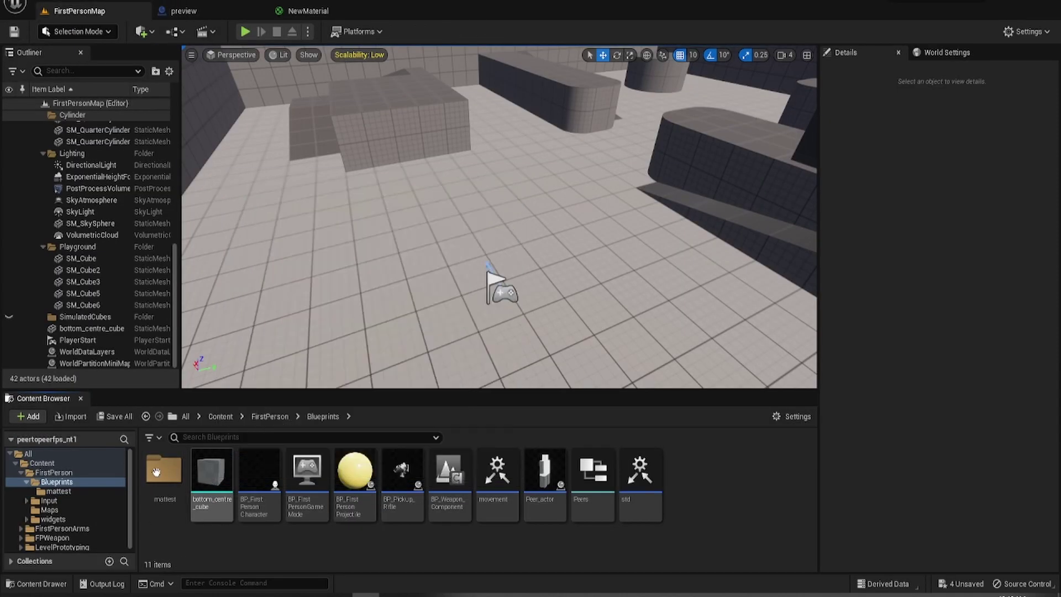
left_click(260, 475)
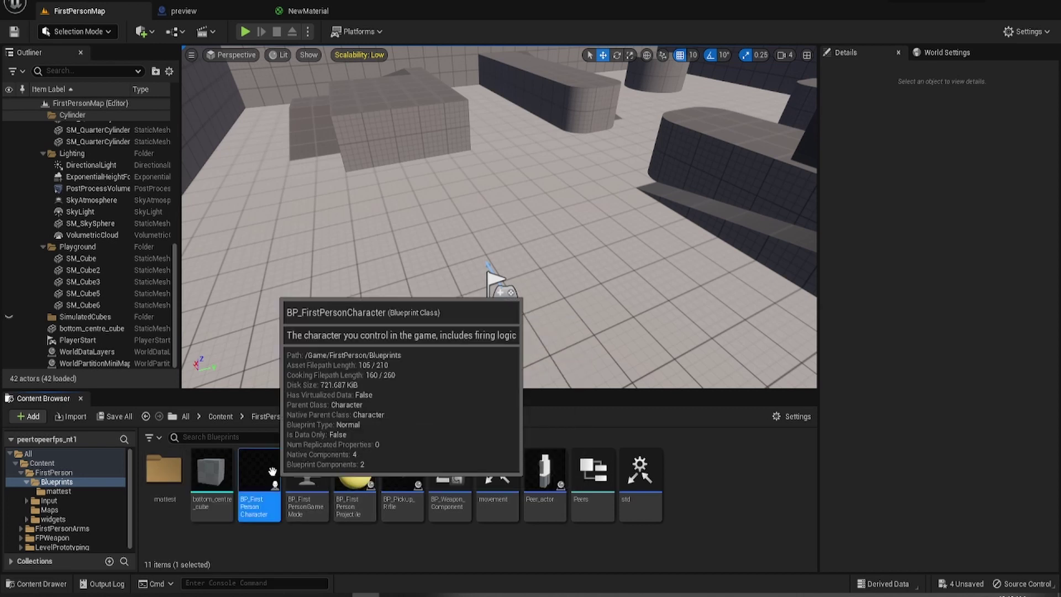
double_click(272, 471)
- Move the Add Input Mapping comment block far left and centre Add Mapping Context
scroll(579, 290, "down", 5)
right_click_drag(573, 167, 648, 332)
scroll(416, 224, "up", 2)
right_click_drag(399, 196, 442, 205)
left_click_drag(502, 184, 713, 296)
left_click_drag(718, 224, 385, 163)
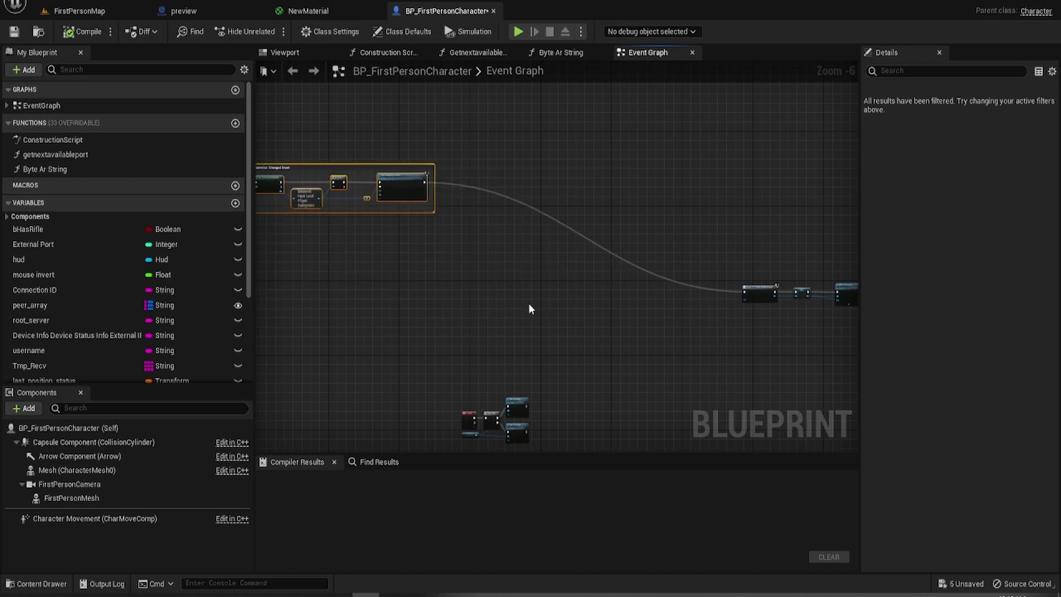
left_click(526, 300)
right_click_drag(495, 277, 509, 302)
scroll(472, 264, "up", 6)
scroll(471, 262, "down", 3)
right_click_drag(482, 220, 492, 269)
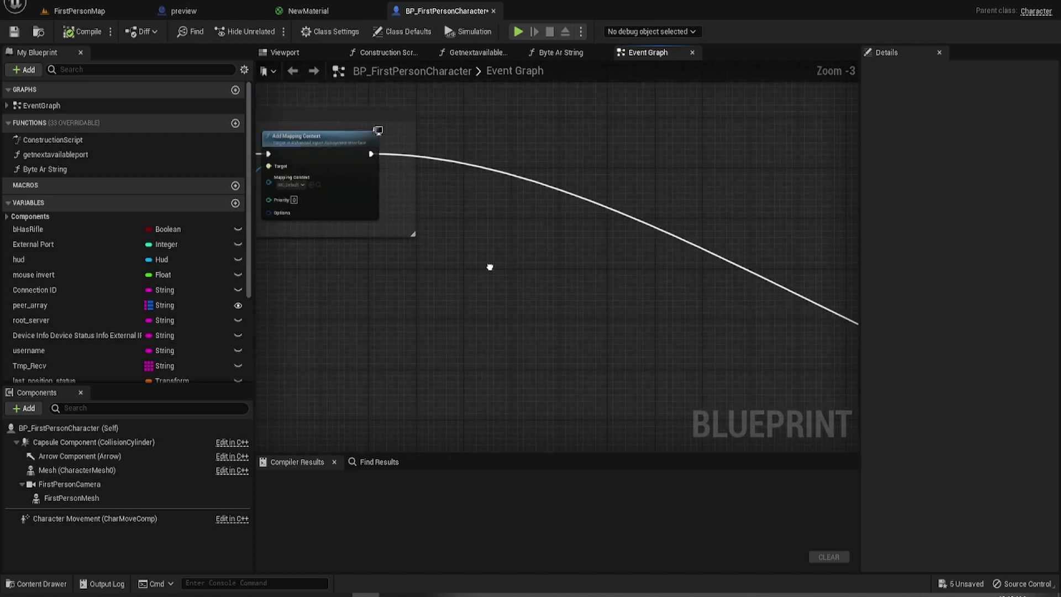
scroll(491, 269, "down", 1)
- Add a Spawn Actor from Class node off Add Mapping Context's execution pin
left_click_drag(394, 184, 472, 352)
type("cc")
key("BackSpace")
key("BackSpace")
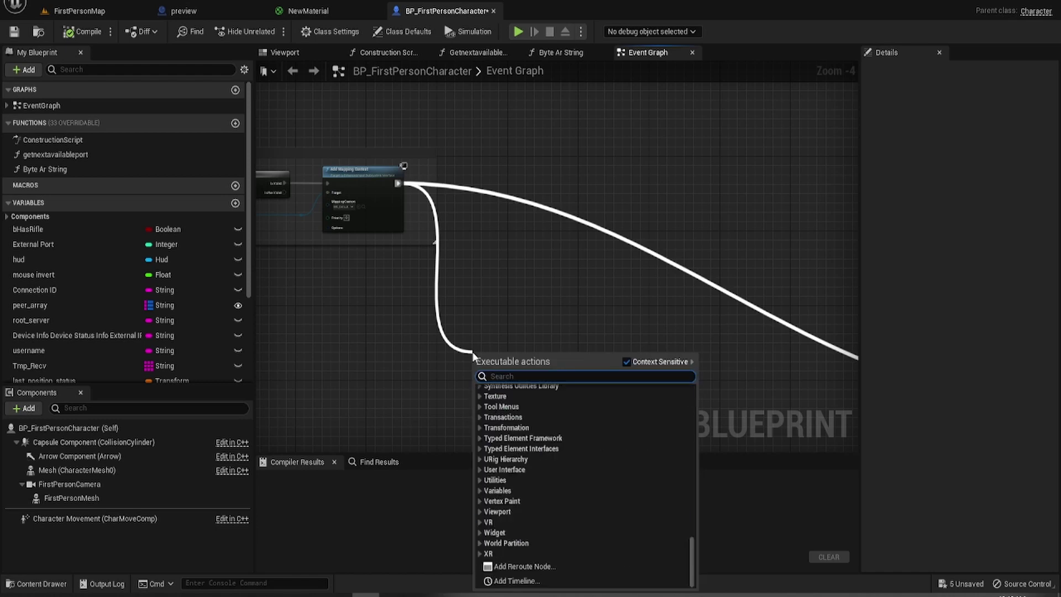
type("spawn")
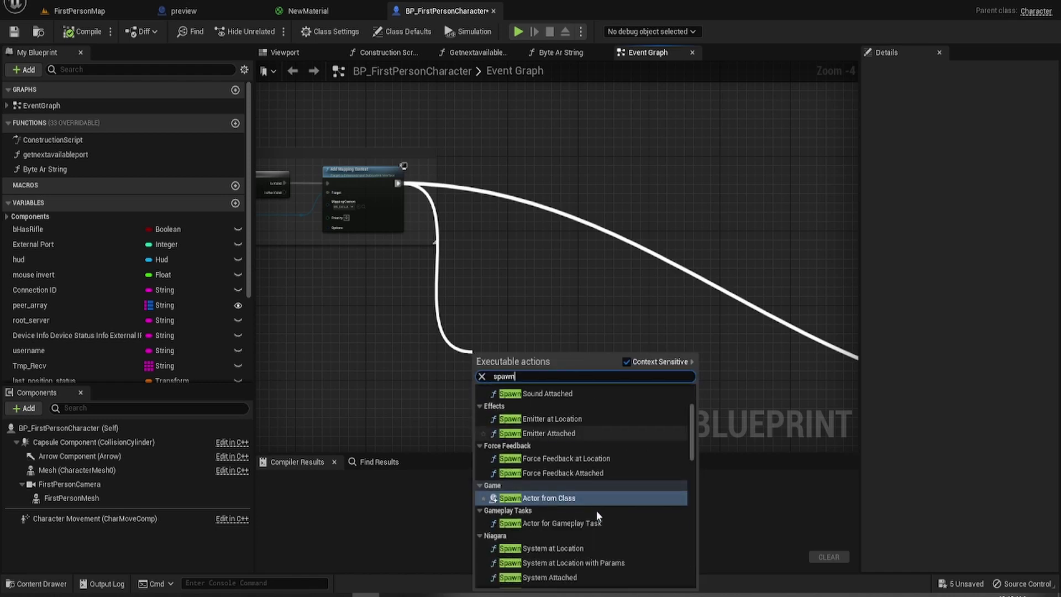
left_click(571, 499)
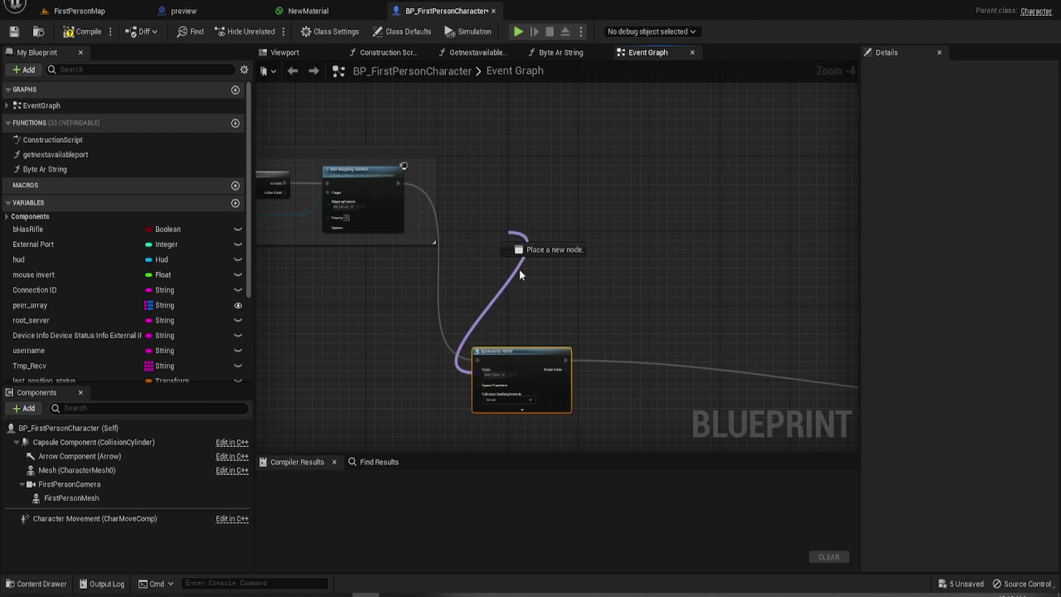
- Reposition the SpawnActor node and set its class to preview
left_click_drag(526, 343, 527, 262)
left_click_drag(496, 197, 529, 238)
scroll(529, 237, "up", 5)
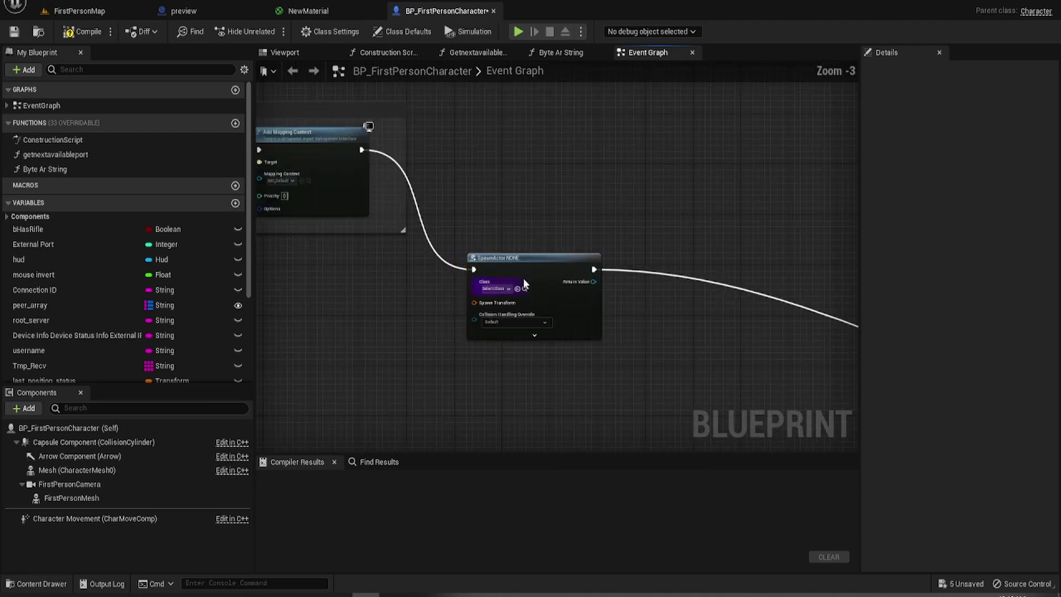
left_click(500, 293)
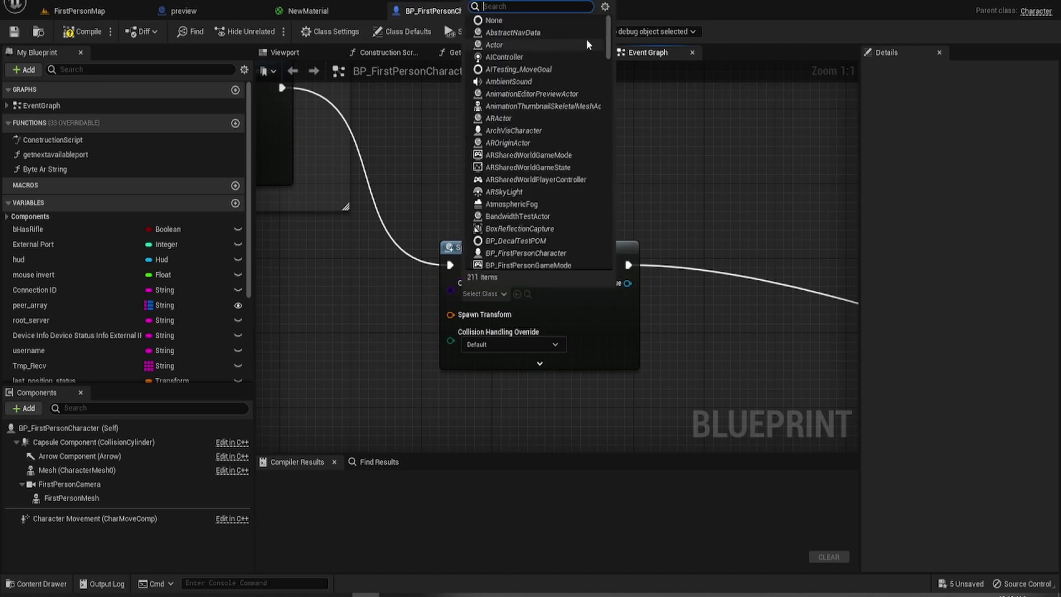
left_click_drag(609, 37, 601, 188)
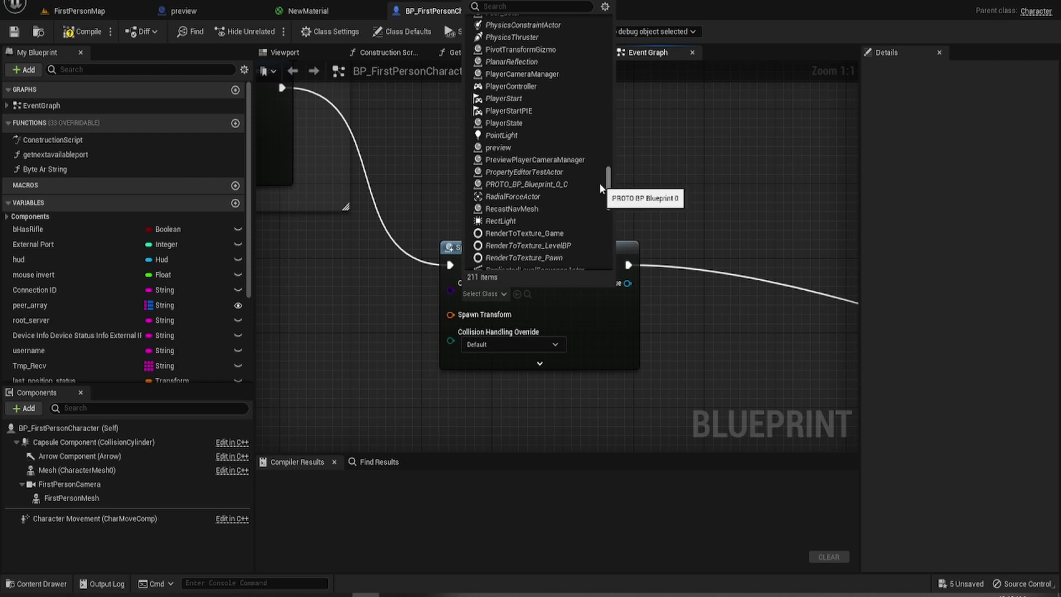
left_click(508, 148)
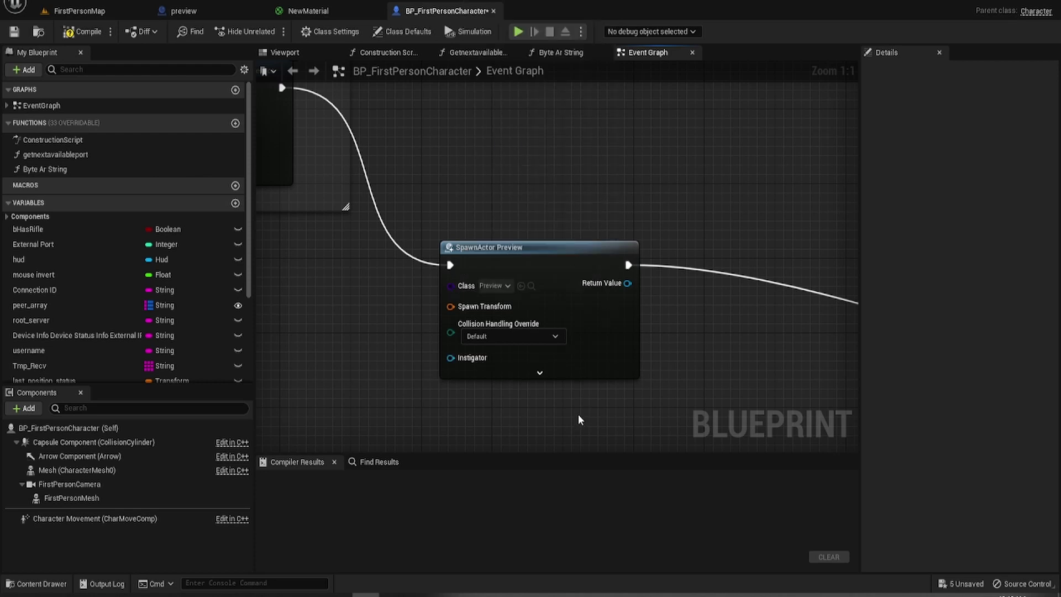
- Split the SpawnActor's Spawn Transform pin and set the spawn location to 500
right_click(451, 308)
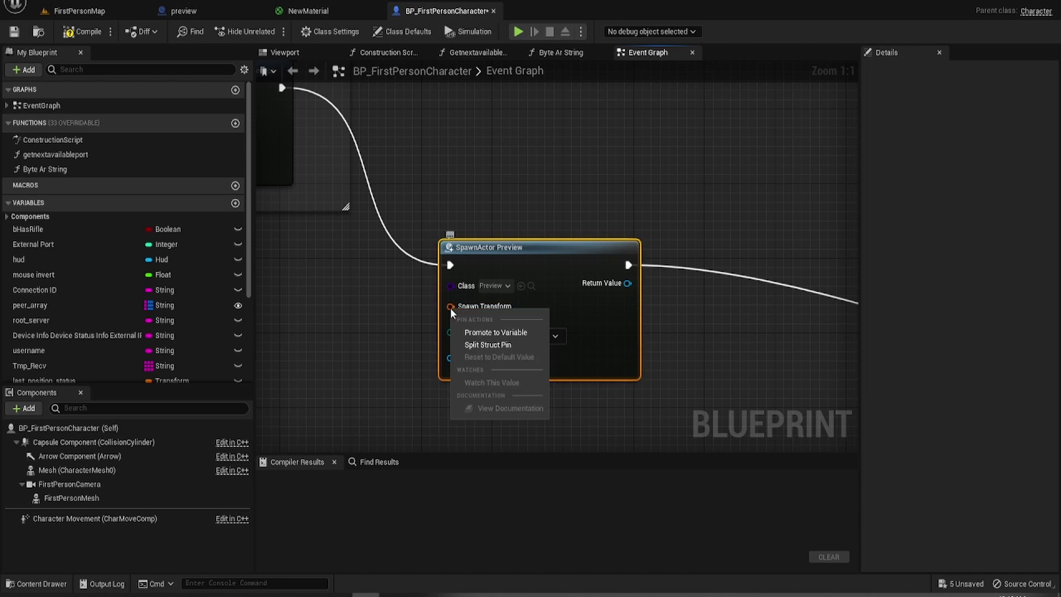
left_click(499, 346)
left_click(478, 318)
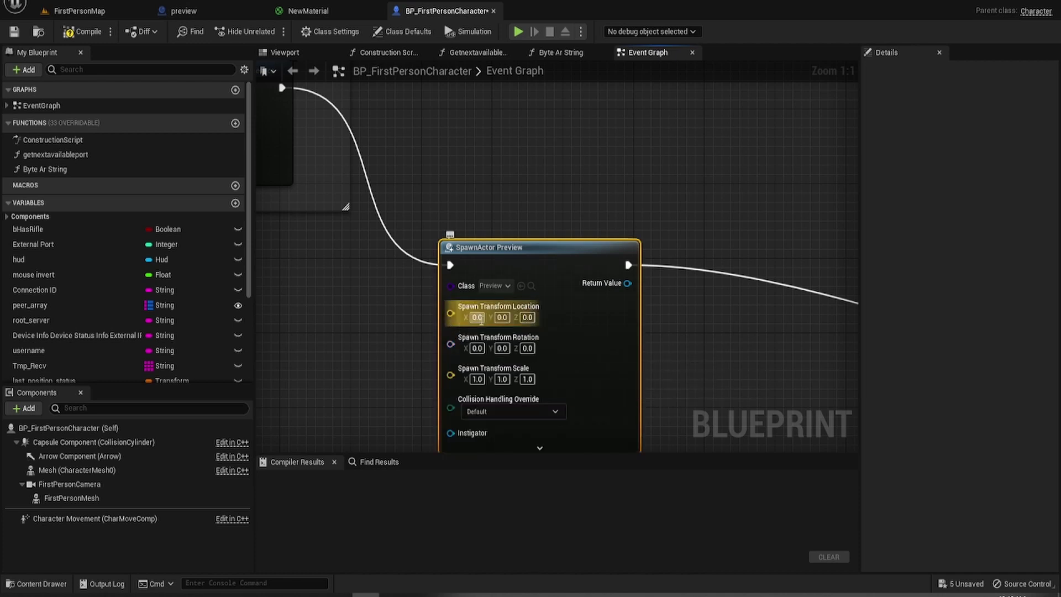
type("500")
left_click(507, 319)
type("500")
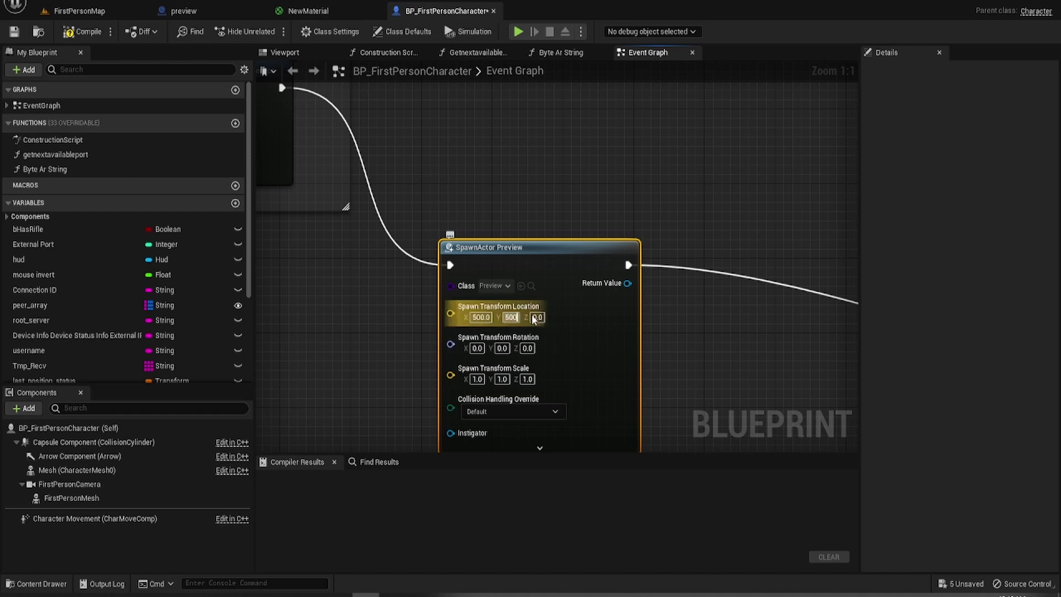
left_click(537, 319)
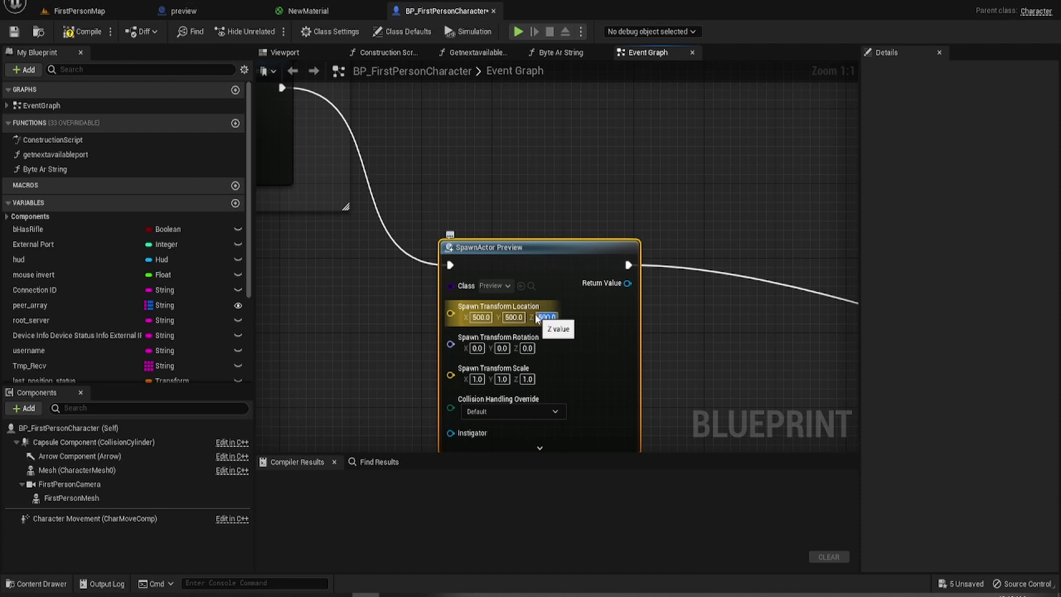
left_click(357, 328)
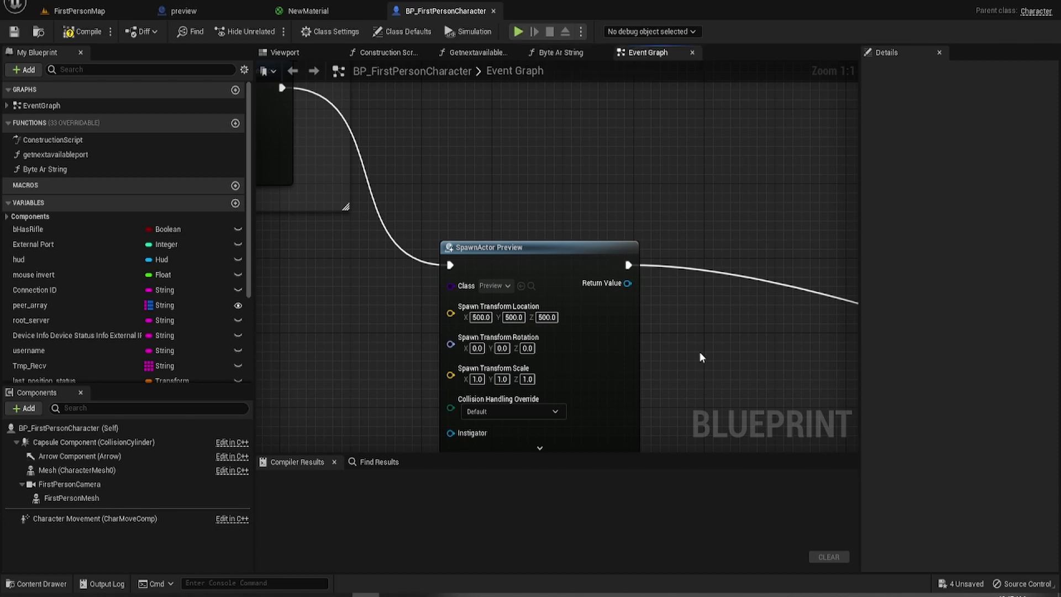
- Compile BP_FirstPersonCharacter, play the level, and circle the black cube floating above the arena
left_click(86, 34)
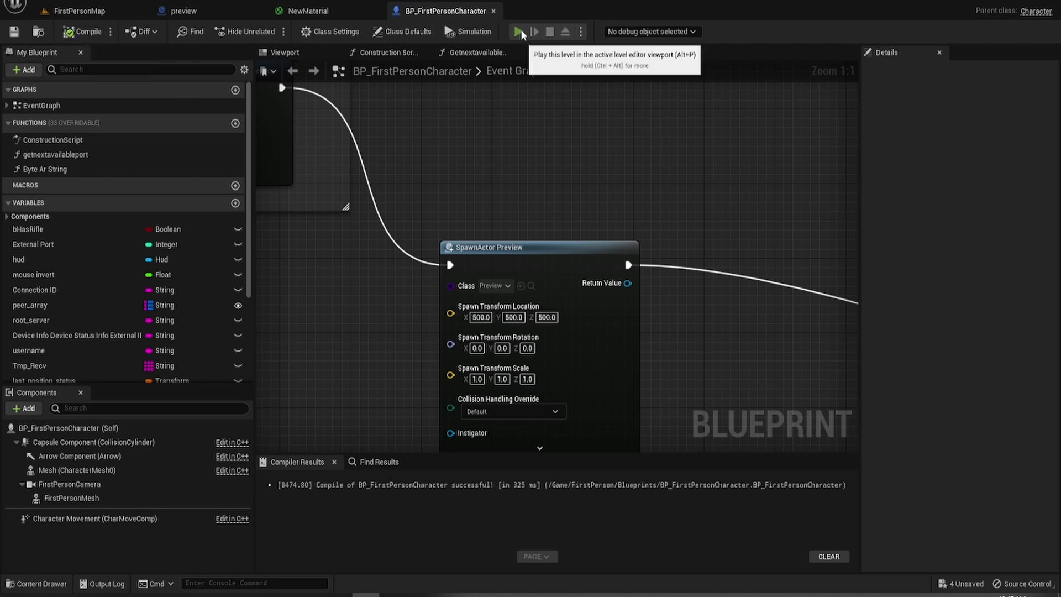
key("alt+p")
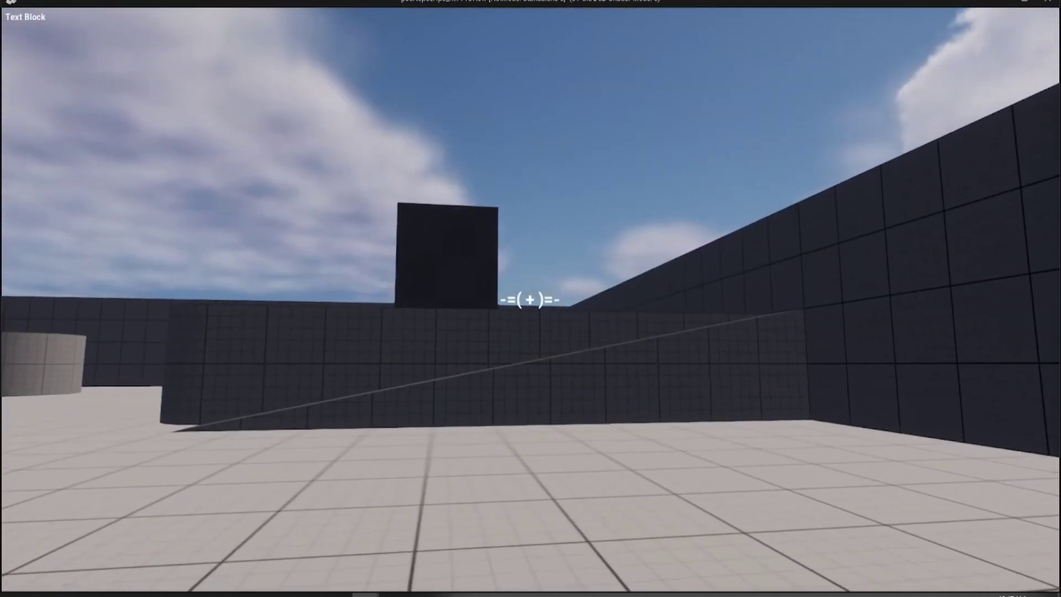
key("w")
key("d")
mouse_move(531, 298)
key("w")
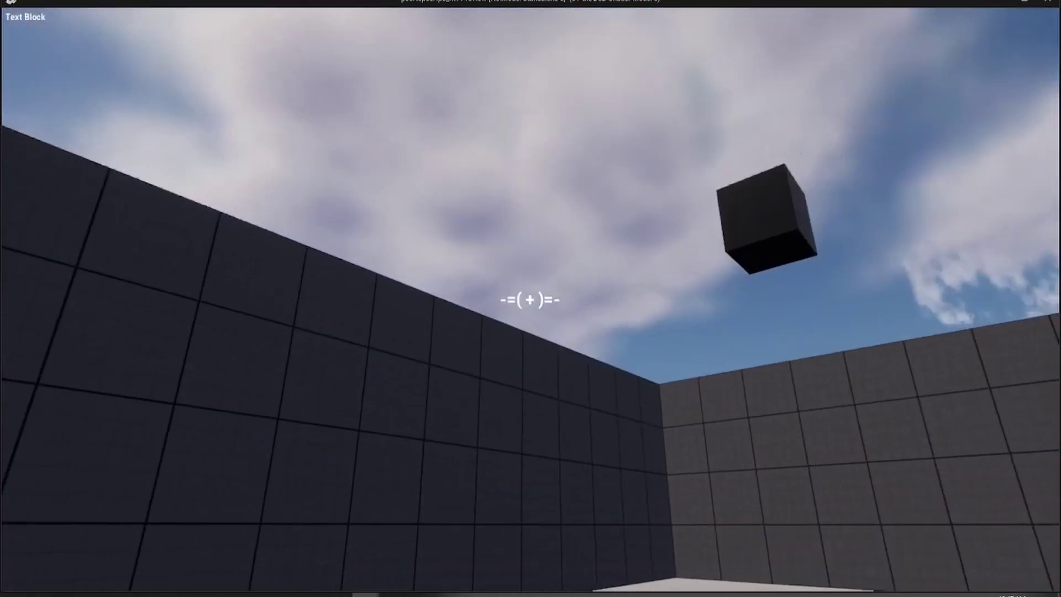
key("d")
key("a")
key("a")
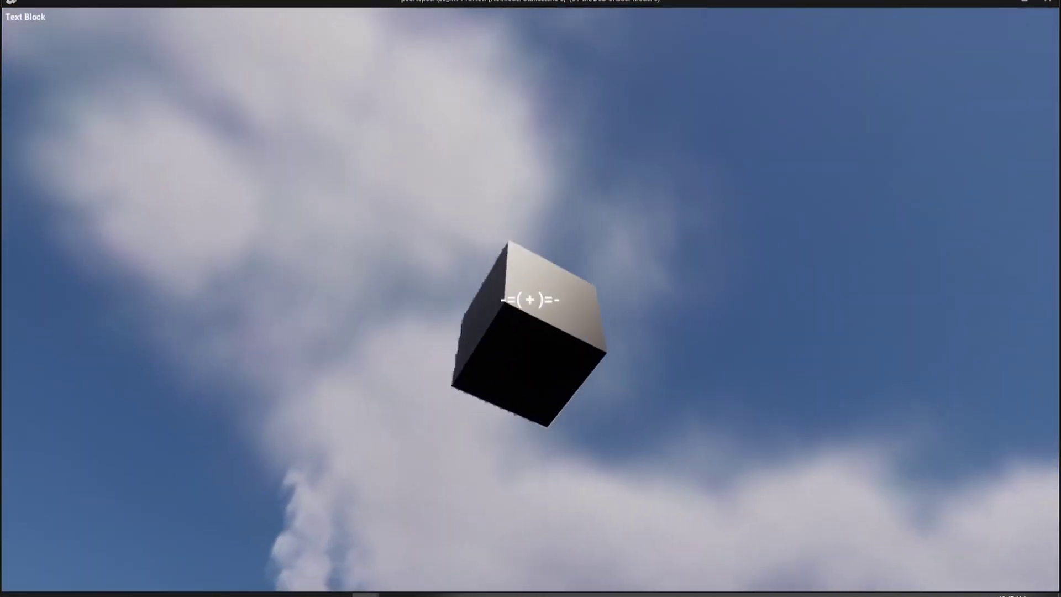
key("d")
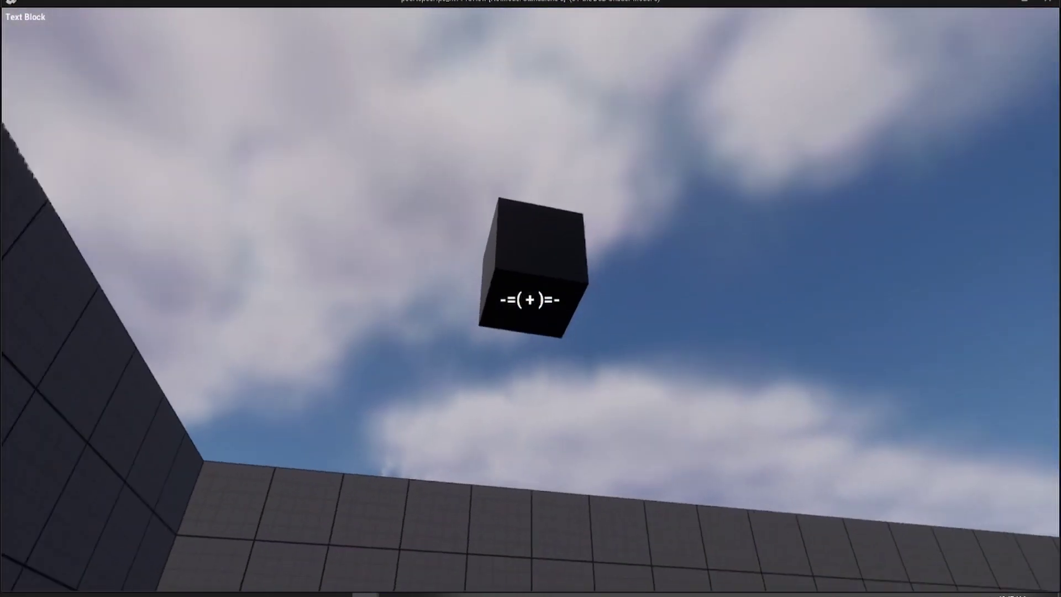
key("d")
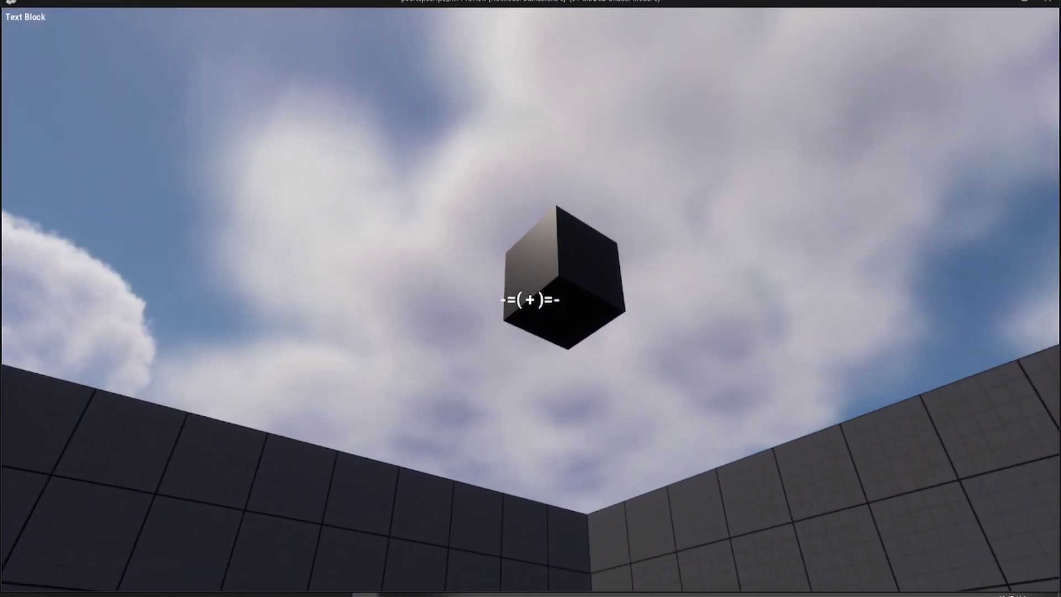
key("super")
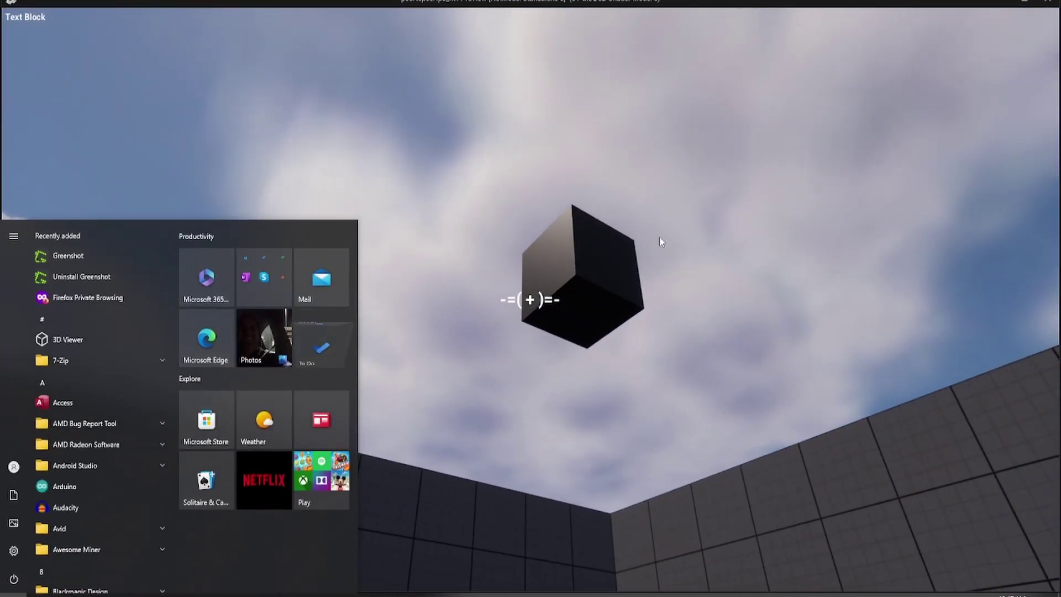
- Promote the SpawnActor's Return Value to a variable and wire the SET node into the chain
left_click(1049, 1)
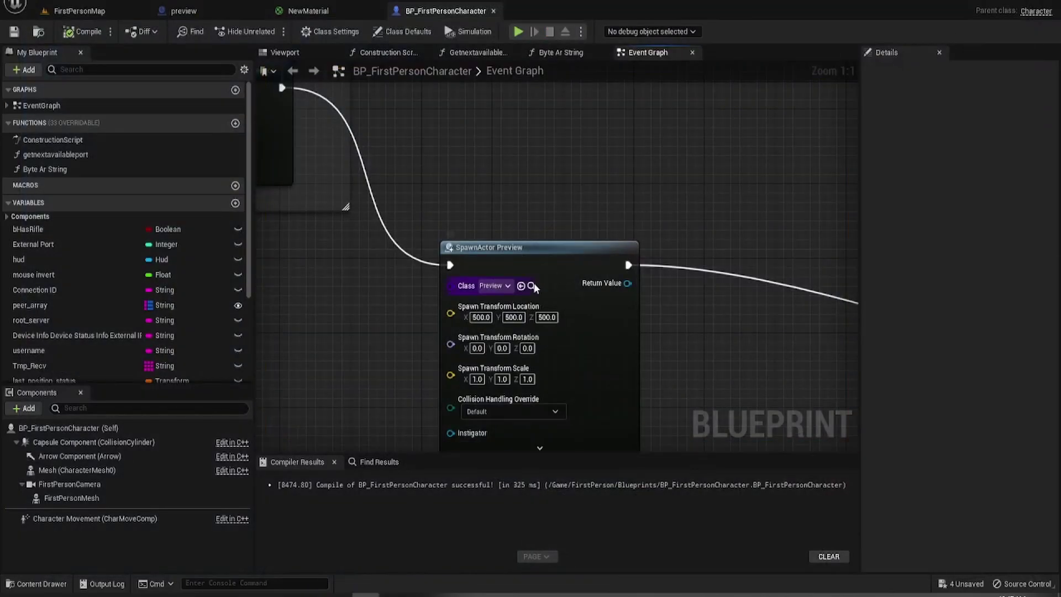
scroll(668, 345, "down", 3)
right_click_drag(765, 375, 598, 292)
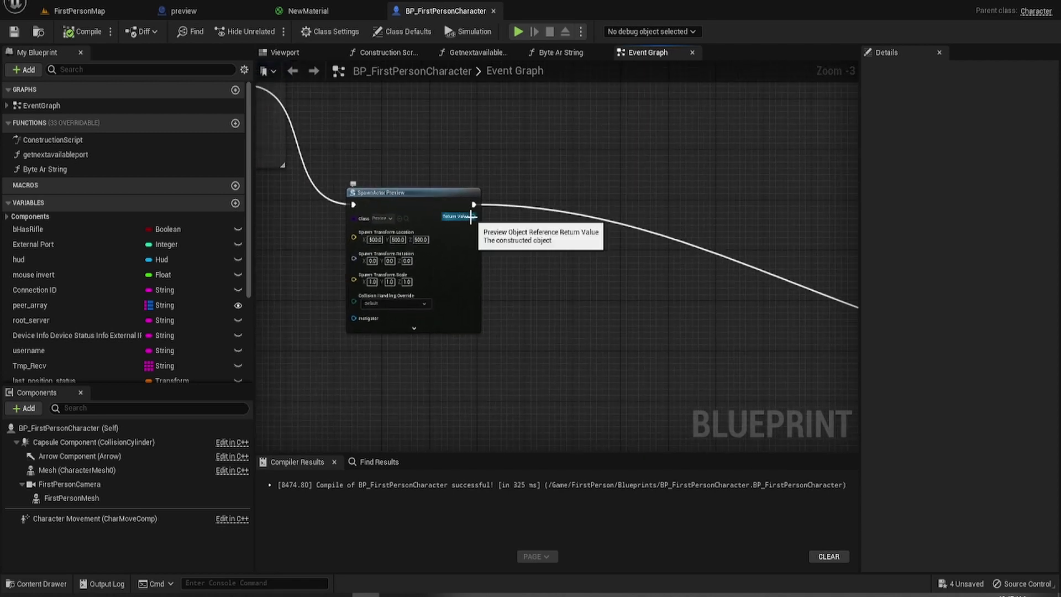
right_click(472, 217)
left_click(528, 246)
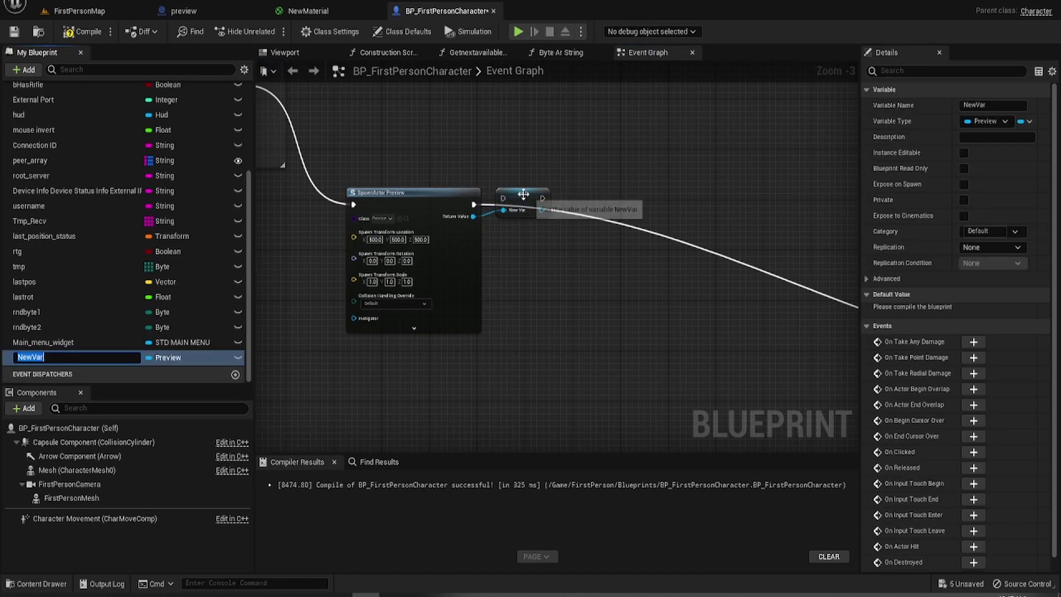
left_click_drag(523, 198, 471, 204)
left_click(566, 287)
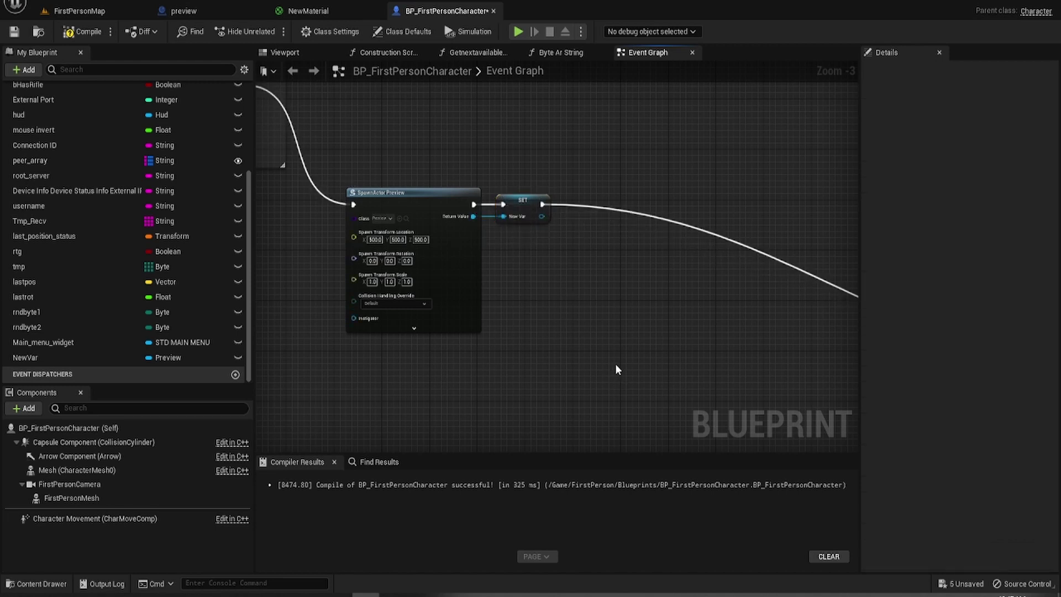
- Rename the new Preview variable to democube in Details
right_click_drag(617, 369, 544, 261)
left_click(451, 95)
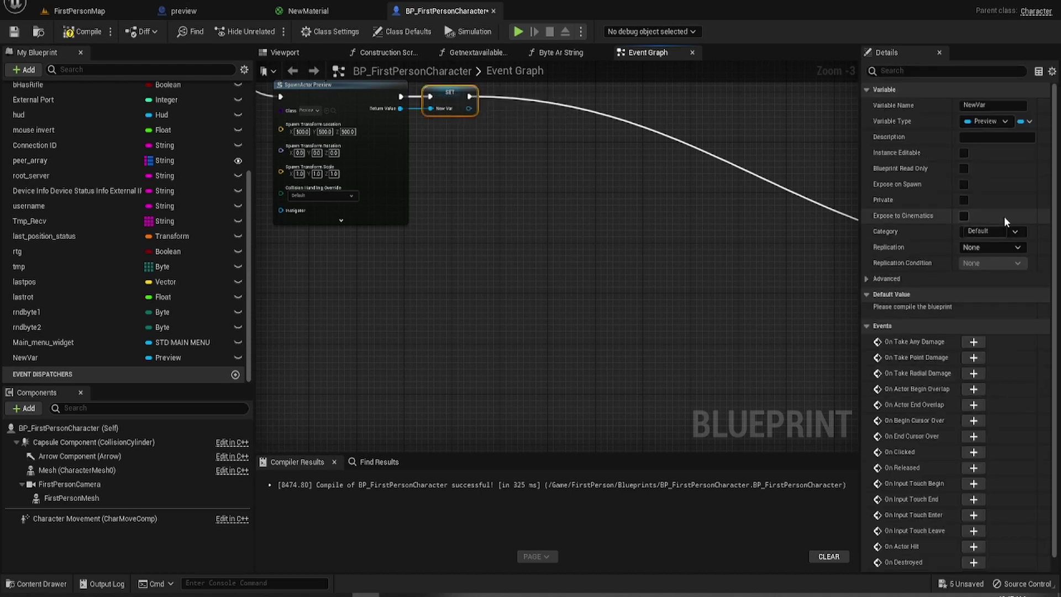
left_click(1001, 105)
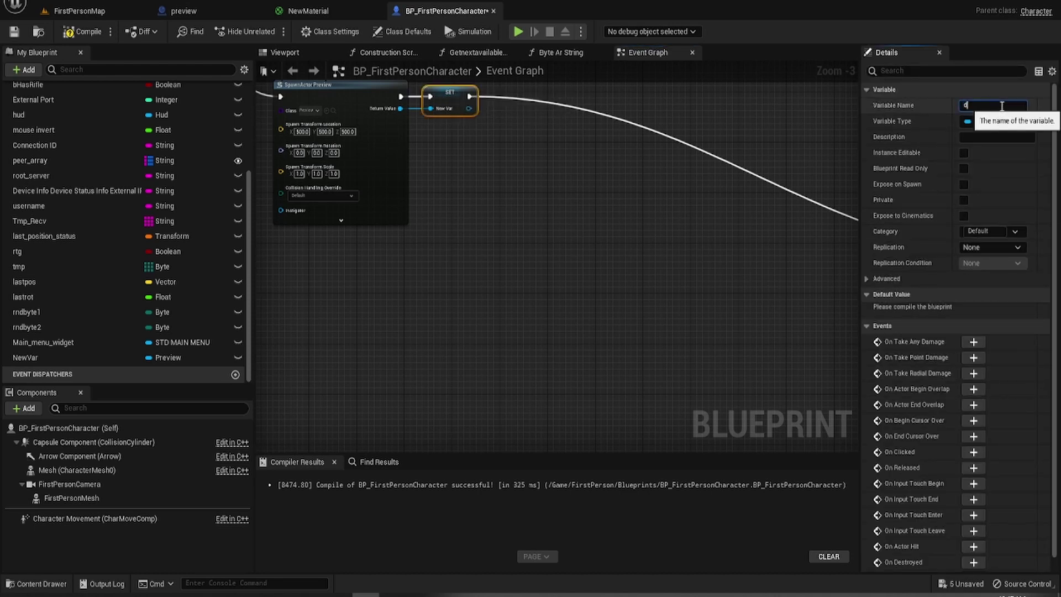
key("Return")
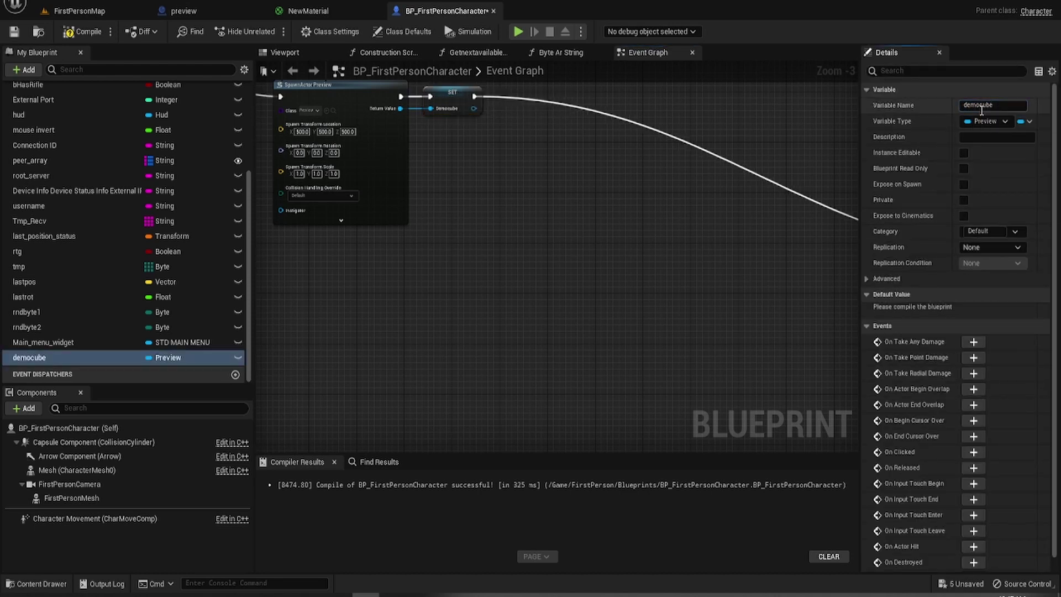
right_click_drag(353, 290, 779, 309)
- Add keyboard event nodes for the 1 and 2 keys
scroll(573, 242, "down", 2)
right_click(412, 280)
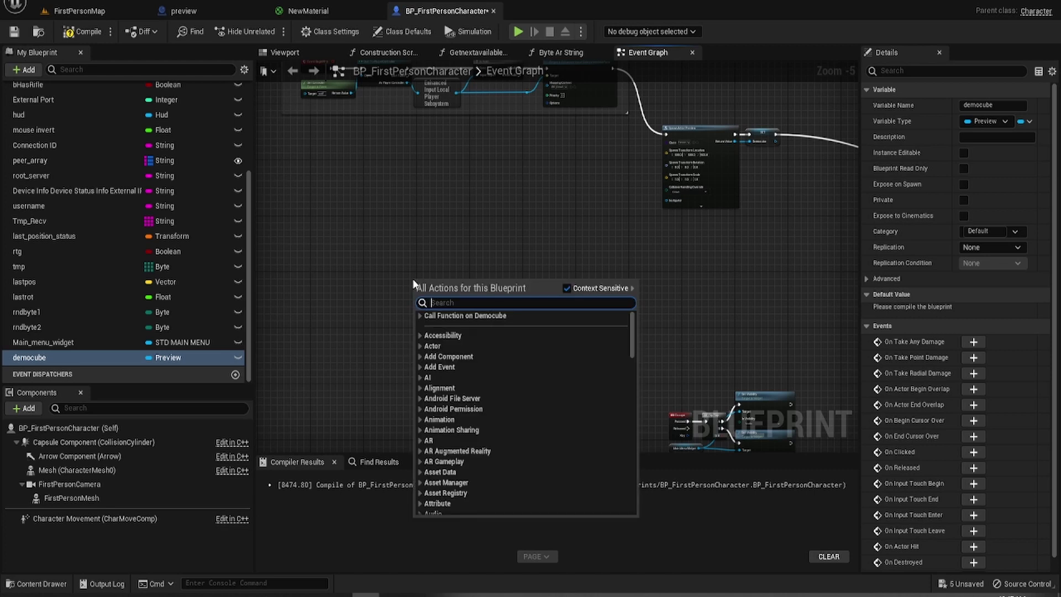
type("1")
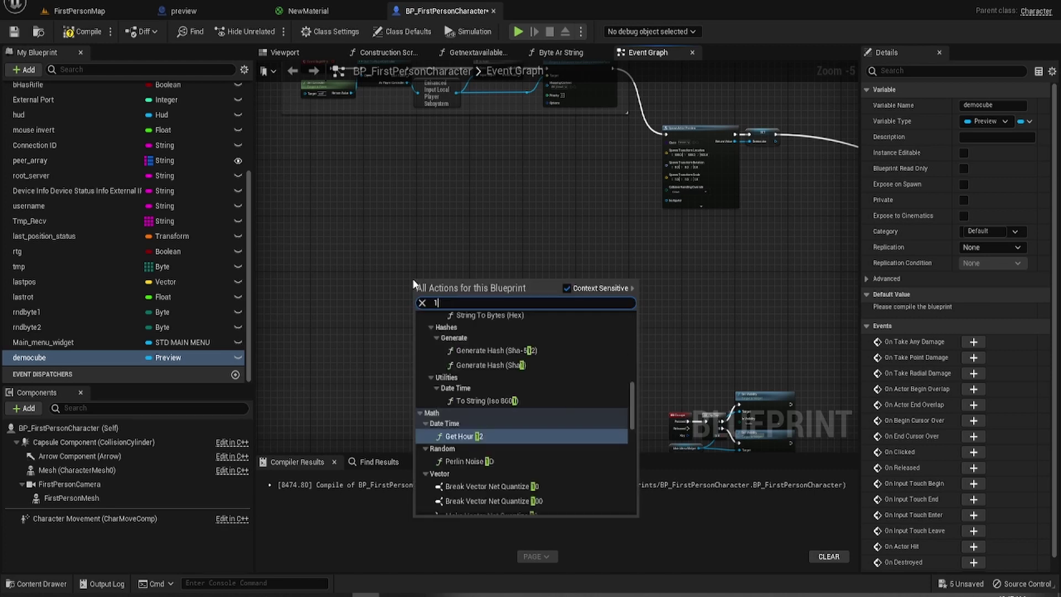
type(" key")
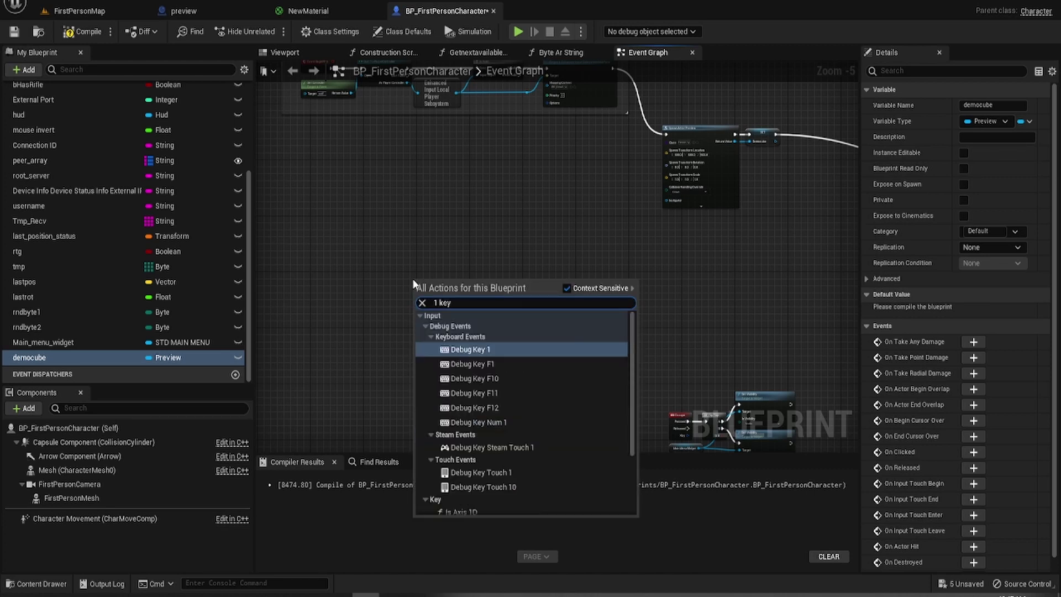
scroll(508, 432, "down", 5)
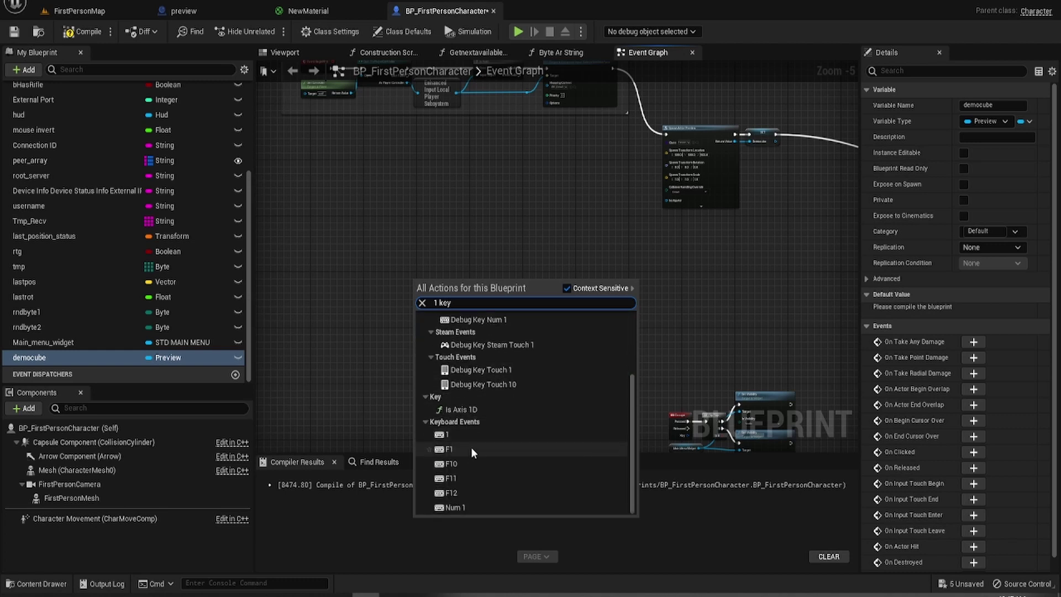
left_click(475, 440)
right_click_drag(418, 348, 452, 234)
right_click(451, 233)
type("2")
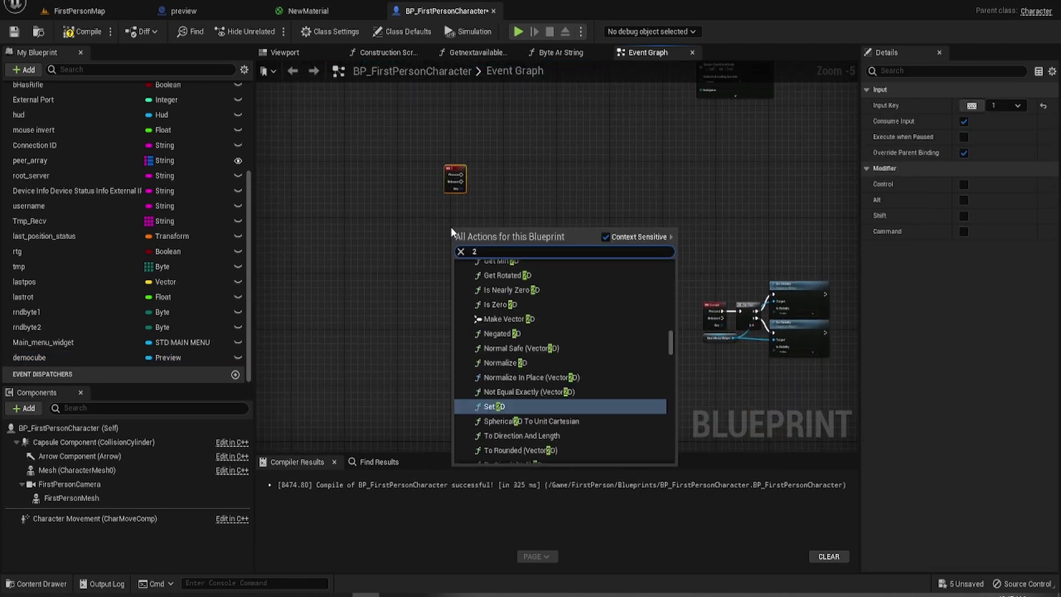
type(" key")
scroll(506, 387, "down", 3)
left_click(502, 448)
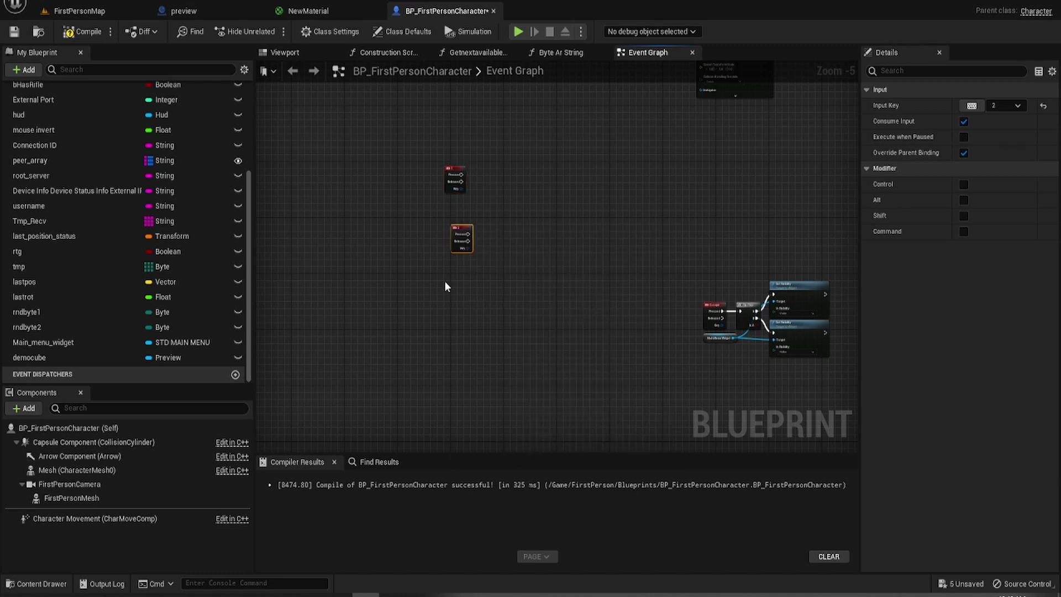
- Add the 3 key event and stack the three key nodes in a column
right_click(447, 286)
type("3 key")
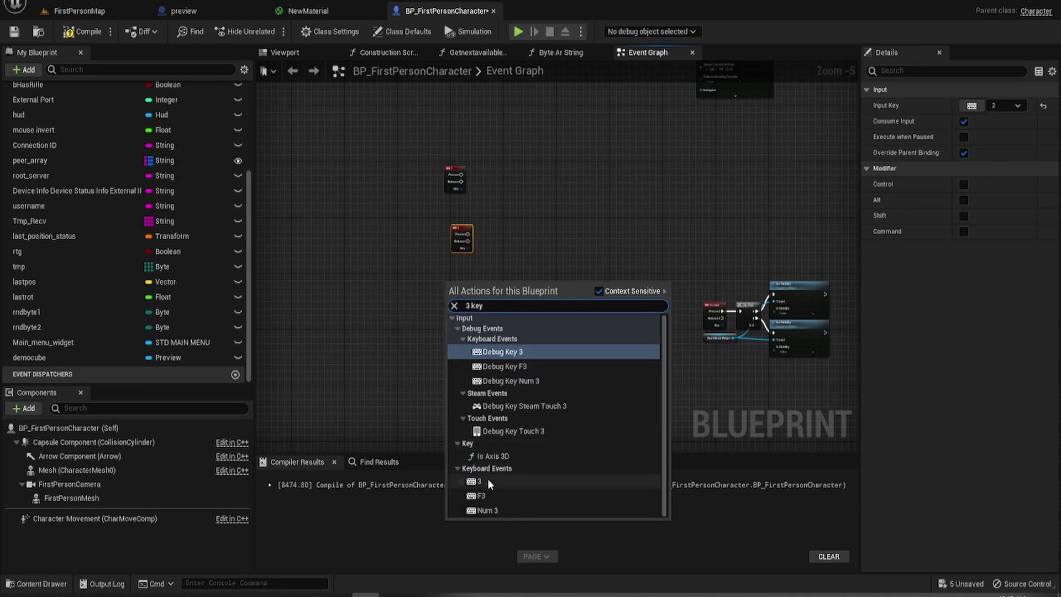
left_click(487, 479)
scroll(464, 248, "up", 2)
left_click_drag(448, 206, 431, 205)
left_click_drag(437, 303, 425, 284)
right_click_drag(495, 183, 493, 227)
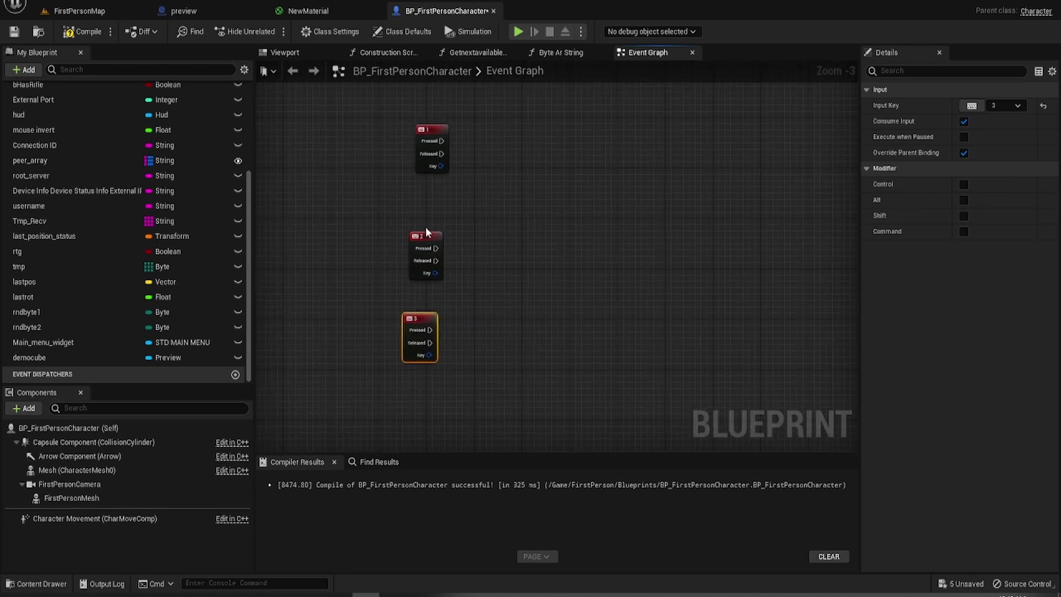
left_click_drag(437, 232, 432, 243)
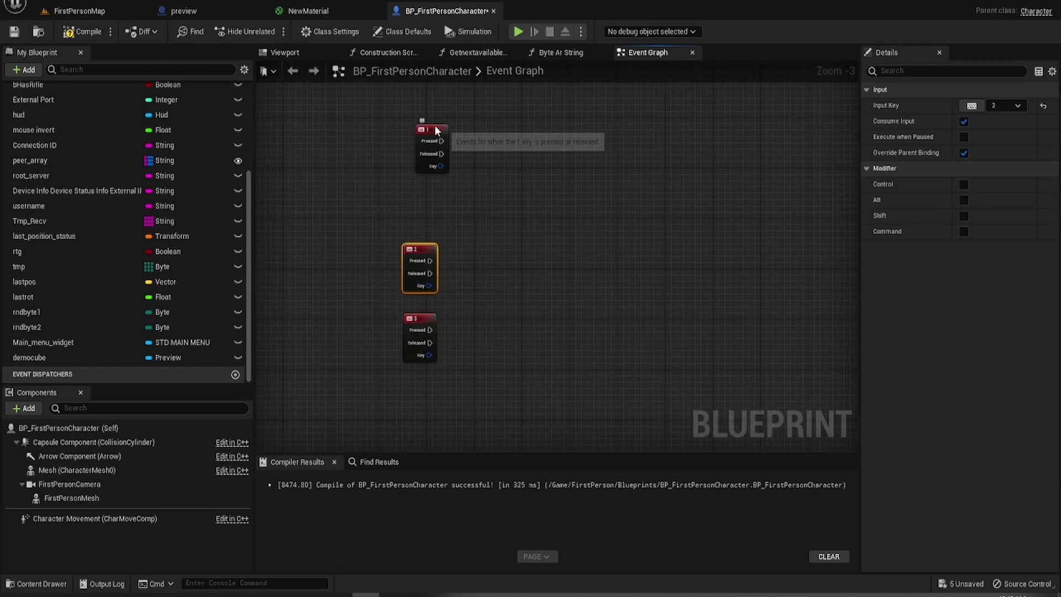
- Add a democube getter and a Set Custom Primitive Data Float node for its Cube
left_click_drag(433, 128, 434, 104)
right_click_drag(492, 109, 499, 195)
left_click_drag(445, 194, 438, 194)
left_click_drag(33, 363, 502, 287)
left_click(393, 312)
type("set cust")
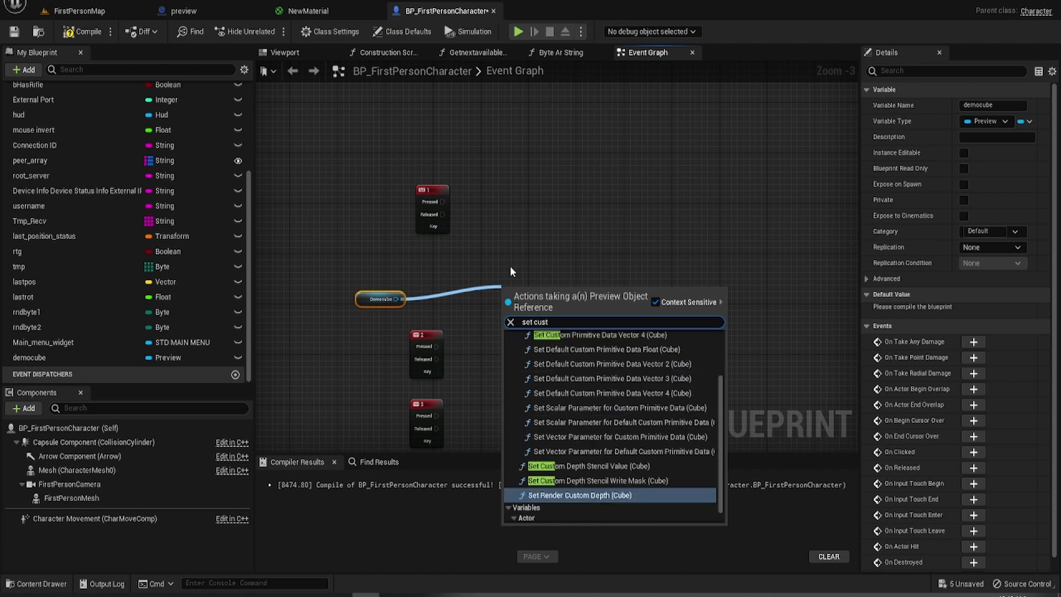
type("om")
scroll(580, 418, "up", 1)
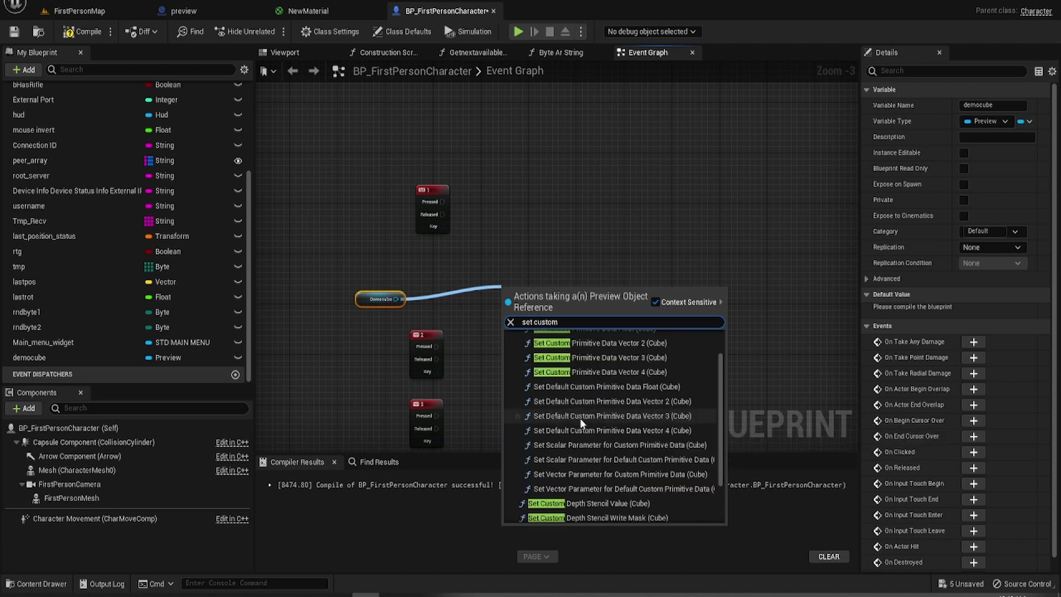
scroll(580, 421, "up", 1)
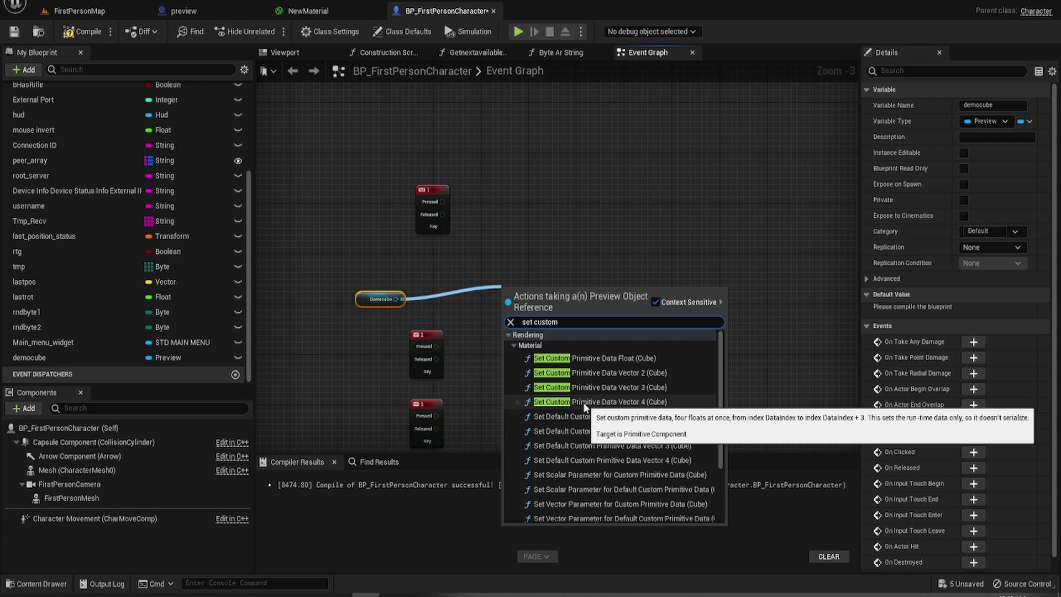
left_click(594, 357)
- Arrange the new nodes and wire the 1 key's Pressed to Set Custom Primitive Data Float
left_click_drag(594, 356, 636, 282)
left_click_drag(497, 204, 451, 281)
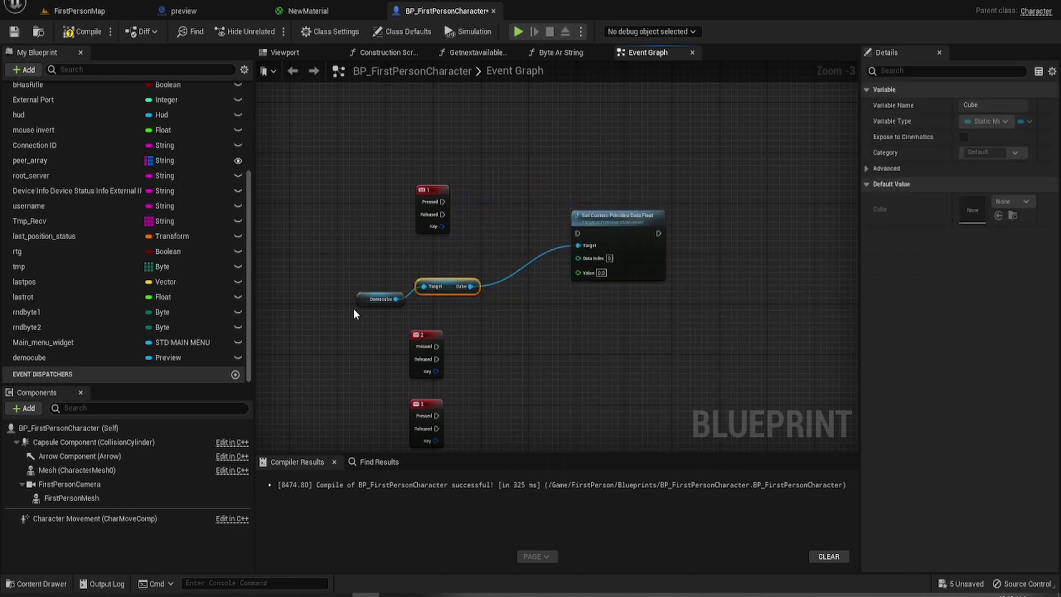
left_click_drag(361, 298, 319, 299)
left_click_drag(449, 287, 407, 300)
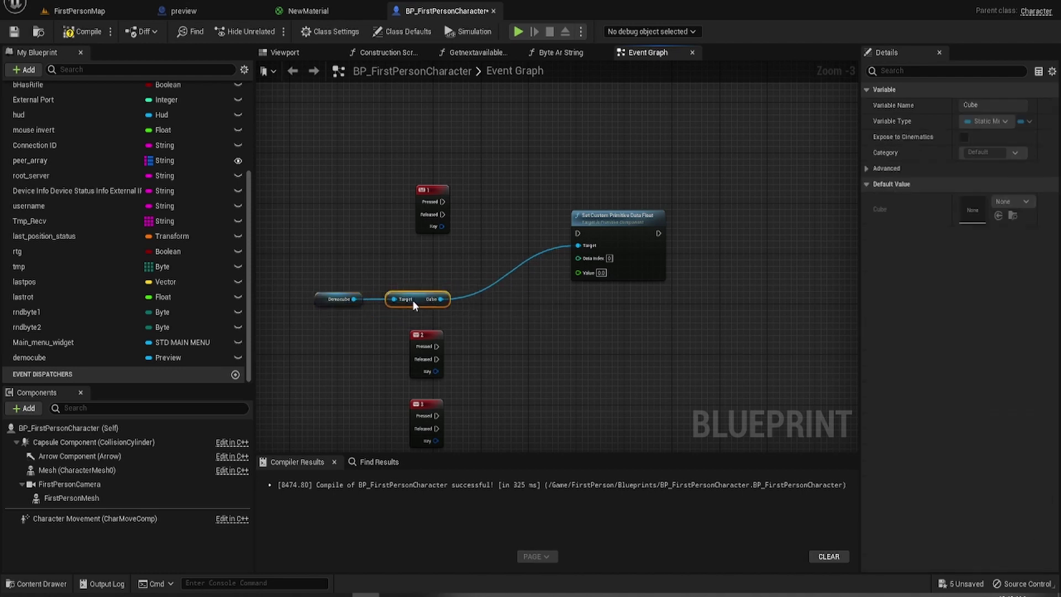
left_click_drag(640, 260, 614, 254)
scroll(442, 298, "up", 3)
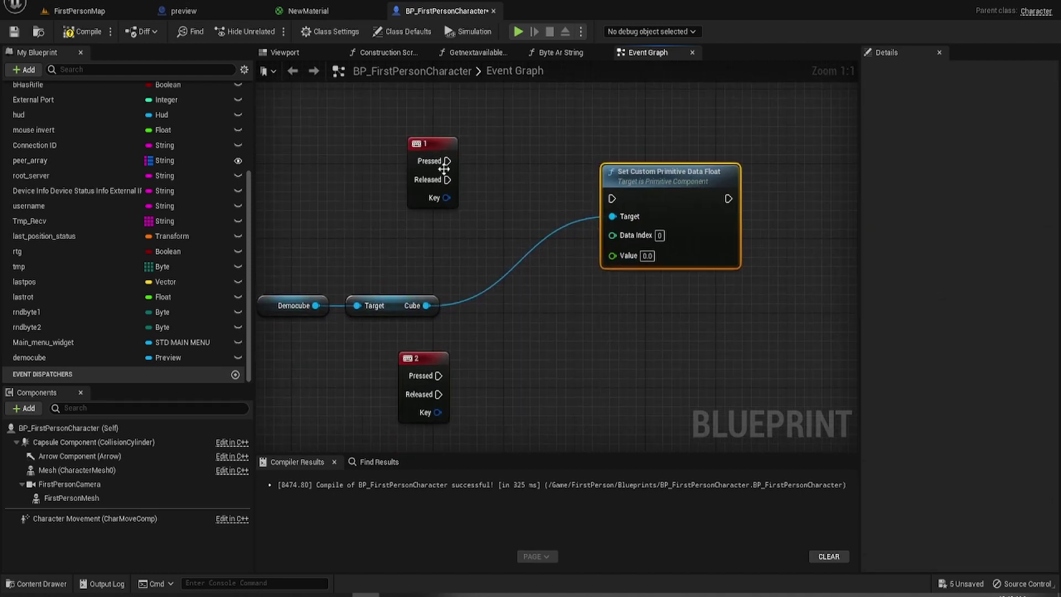
left_click_drag(446, 161, 612, 198)
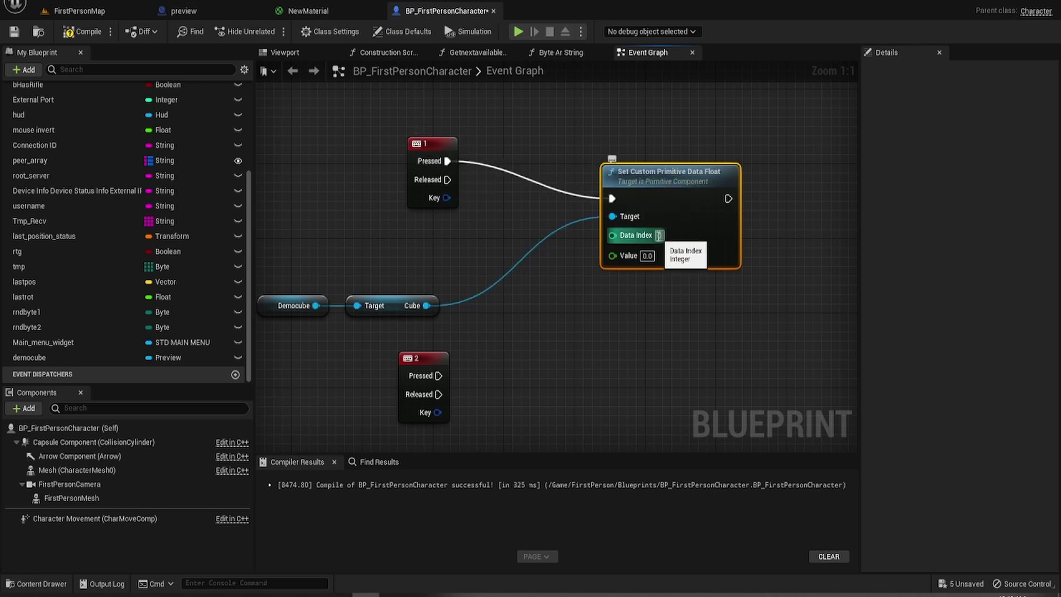
- Set the key 1 Set Custom Primitive Data Float node's Value to 1
left_click(658, 235)
right_click_drag(678, 299, 592, 323)
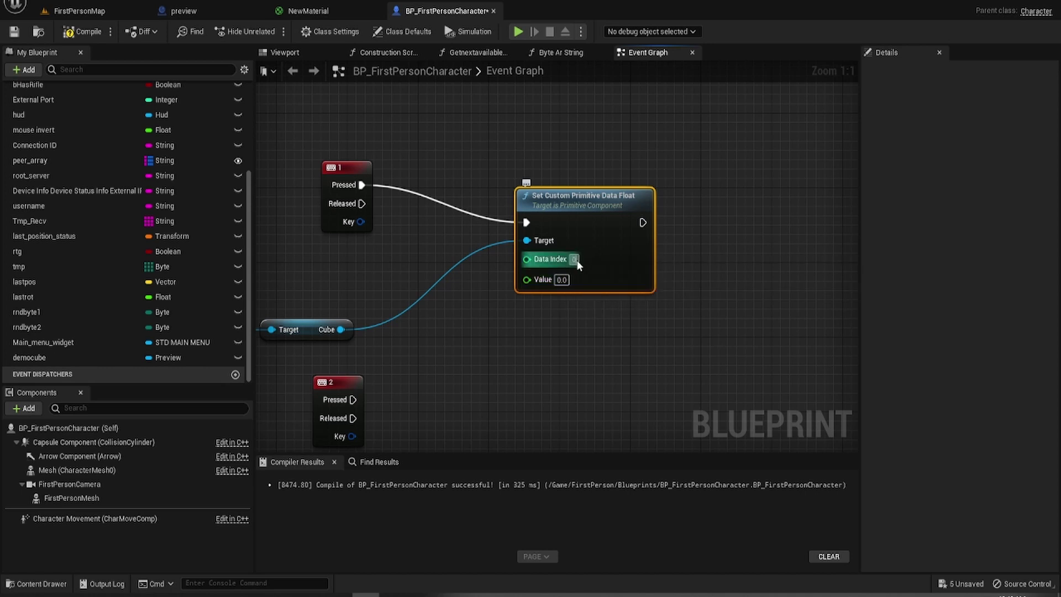
left_click(561, 279)
type("1")
key("Return")
left_click(626, 343)
- Chain a duplicate setter after it with Data Index 4, targeting the Cube
left_click(621, 282)
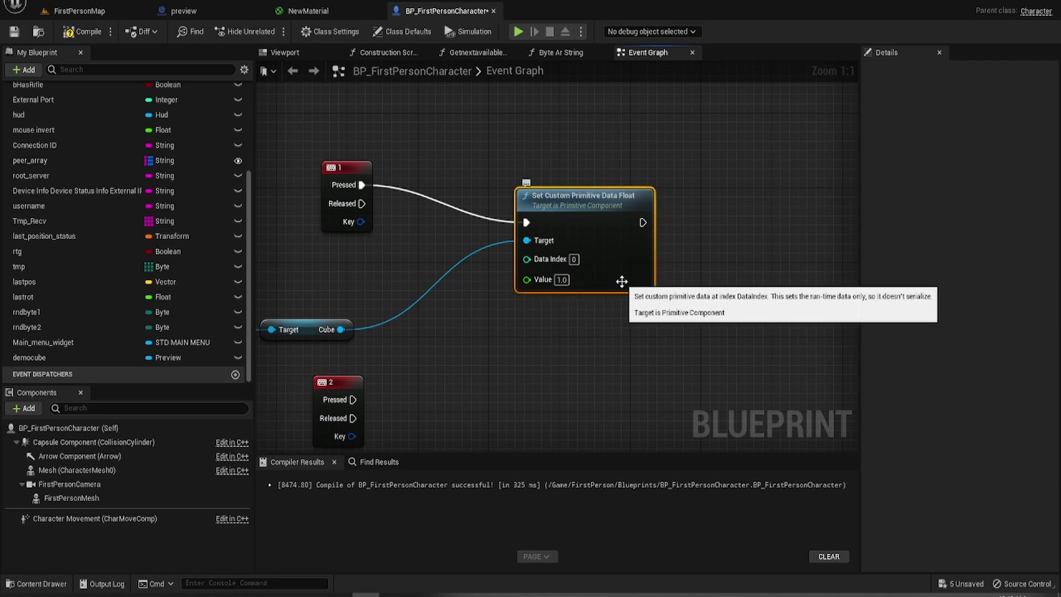
left_click(735, 268)
key("ctrl+v")
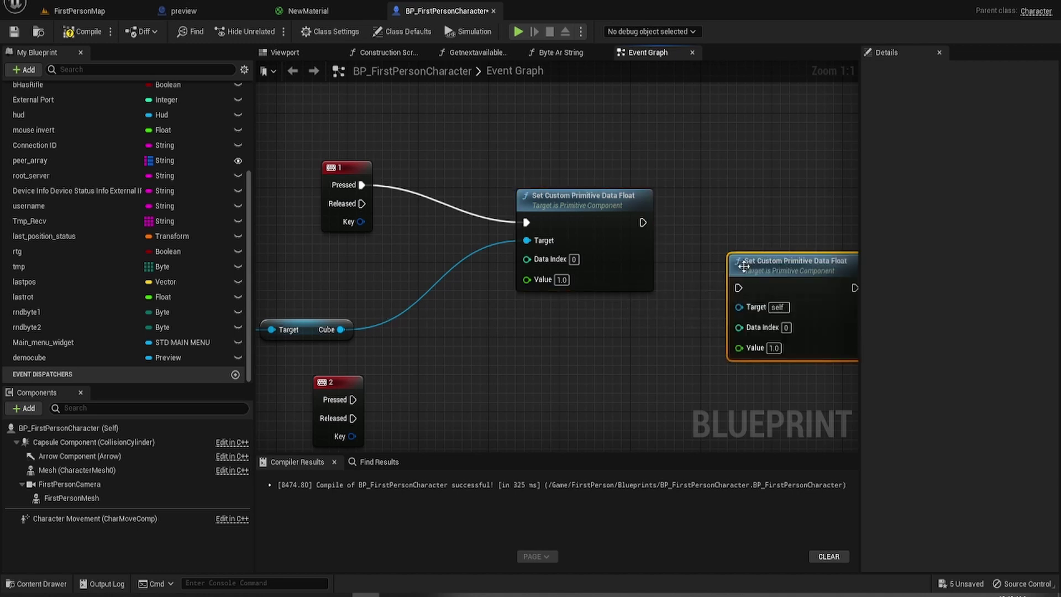
left_click_drag(797, 258, 780, 213)
left_click_drag(643, 222, 724, 242)
left_click_drag(768, 214, 768, 186)
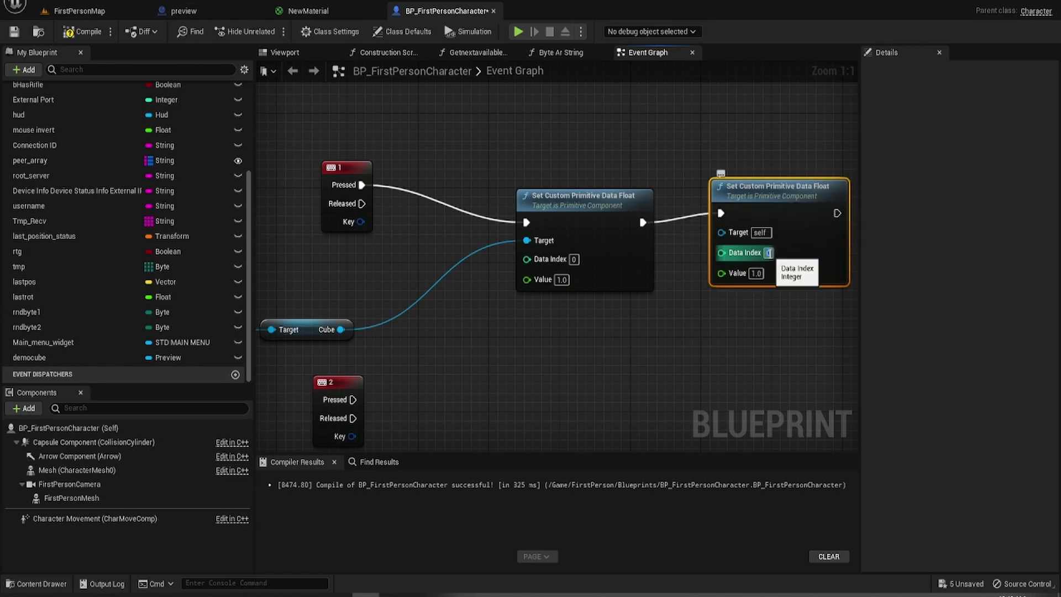
left_click(769, 253)
type("4")
left_click(725, 296)
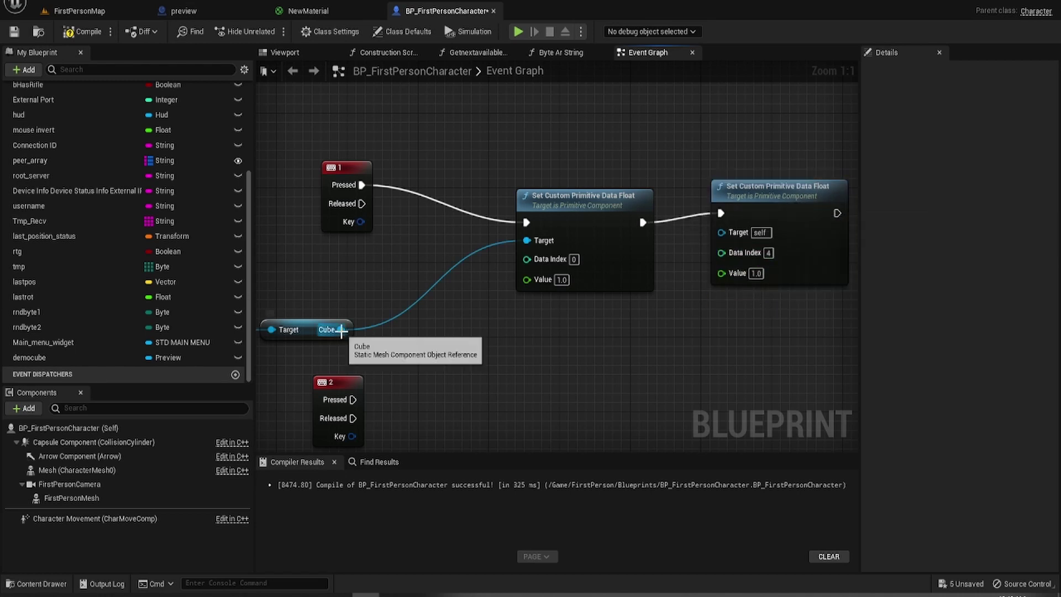
left_click_drag(341, 330, 721, 231)
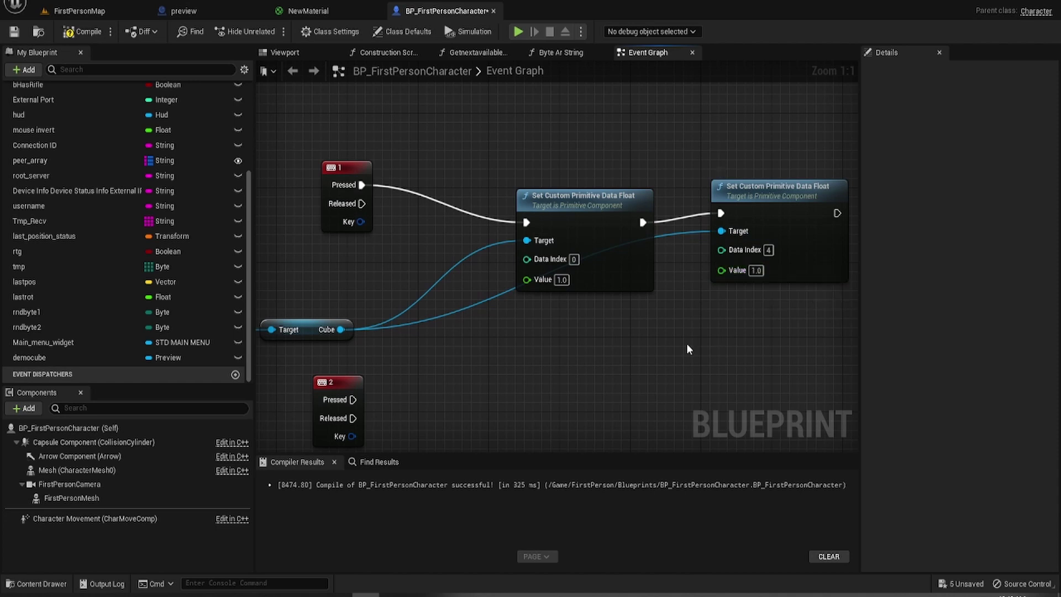
- Compile the character, play-test by walking to the floating cube and turning it red, then close the preview
left_click(19, 31)
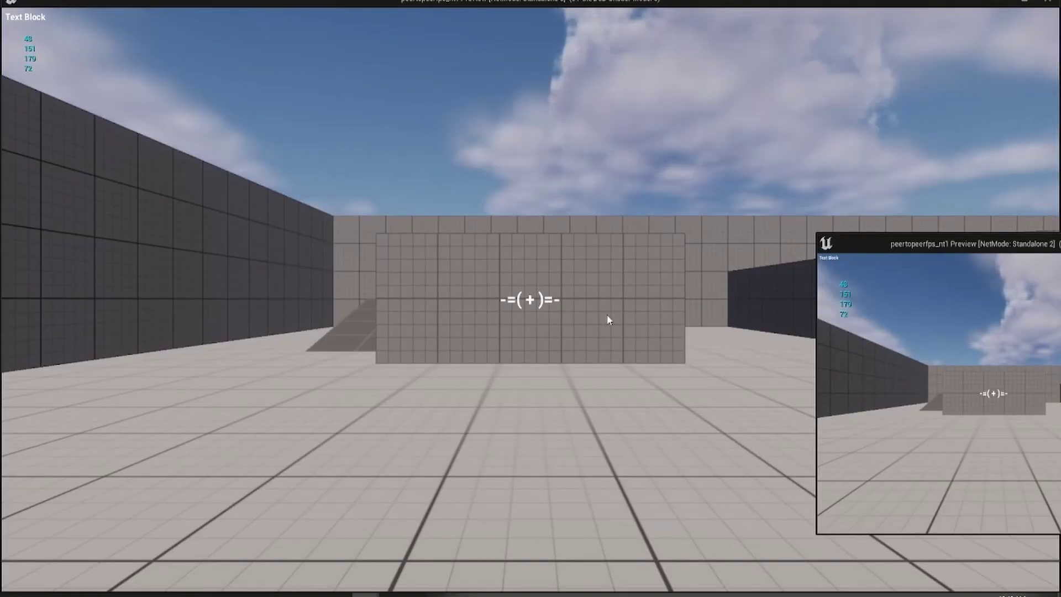
left_click(608, 318)
key("w")
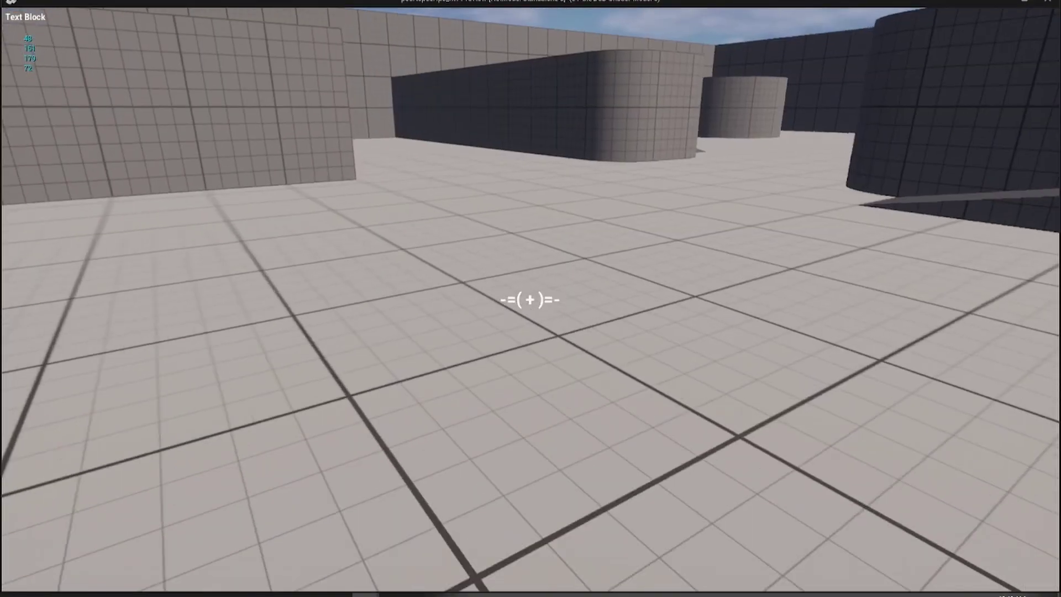
key("w")
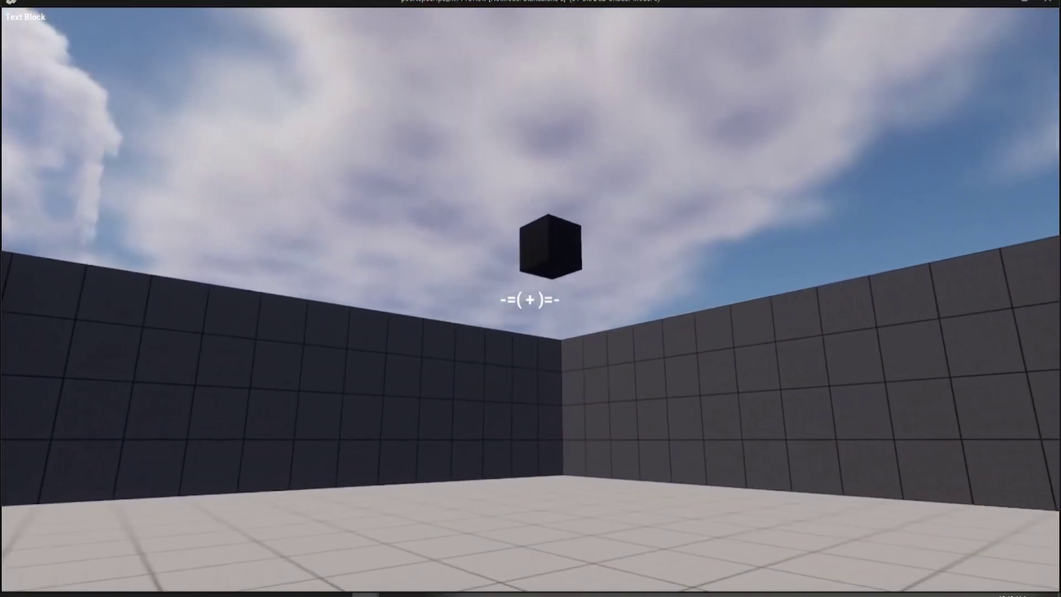
left_click(531, 300)
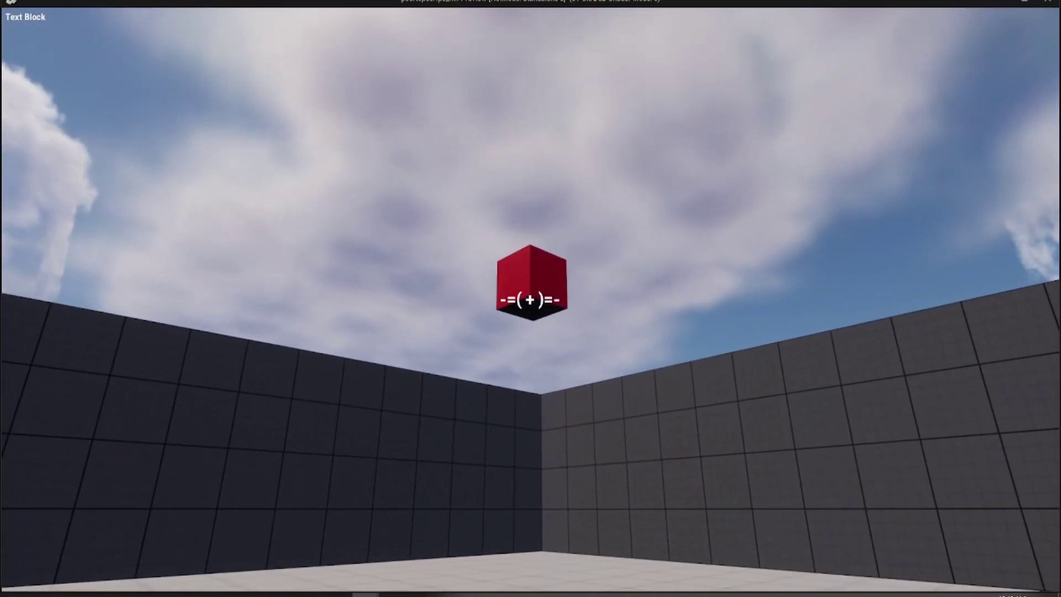
key("super")
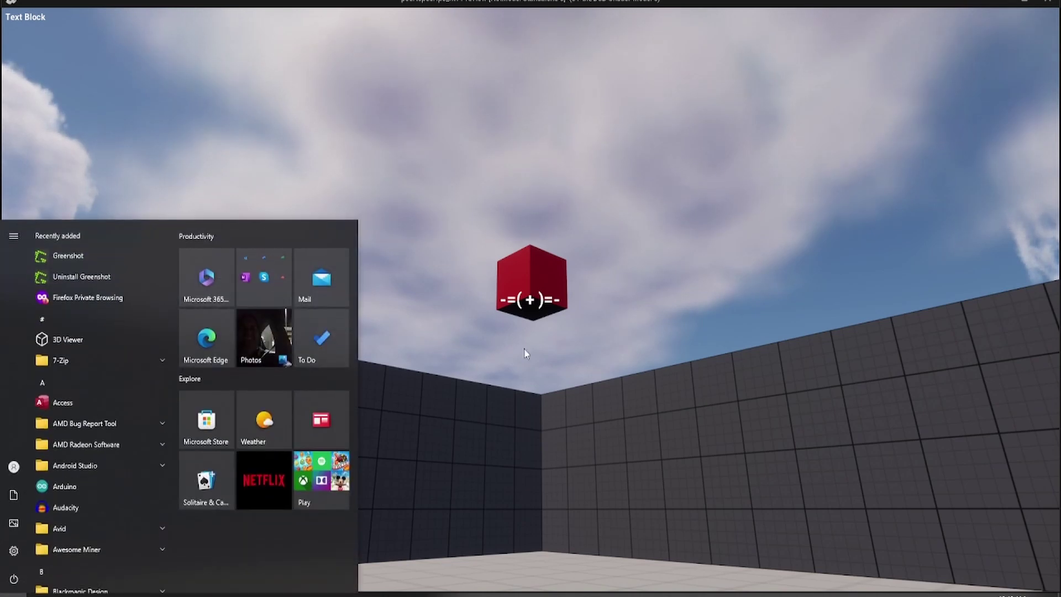
left_click(1047, 2)
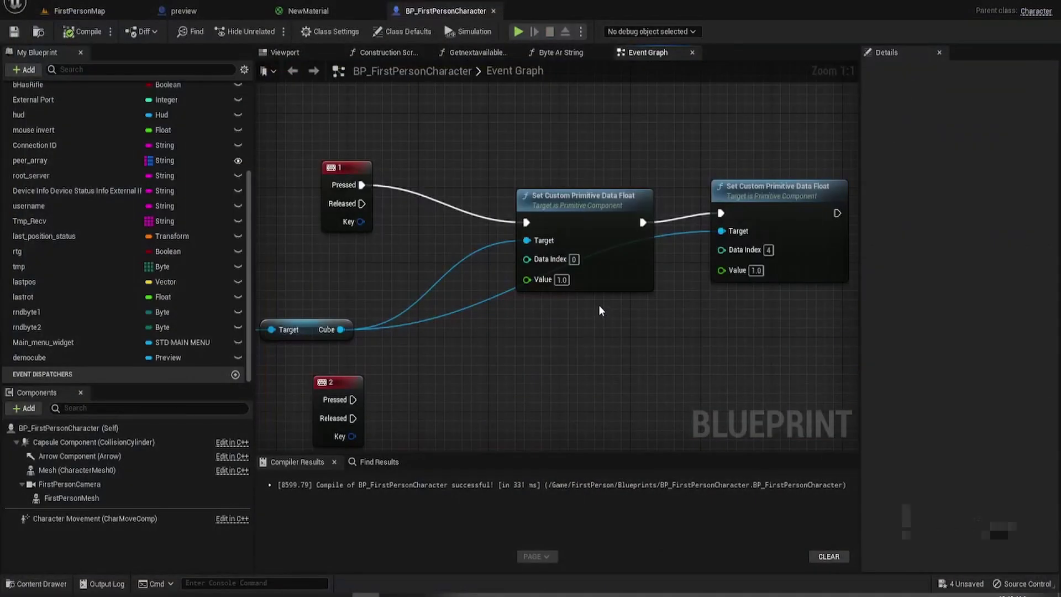
- Paste two copies of the Set Custom Primitive Data Float pair beside the key 2 and key 3 events
scroll(584, 313, "down", 2)
left_click_drag(307, 307, 397, 278)
left_click_drag(737, 340, 569, 246)
left_click(585, 371)
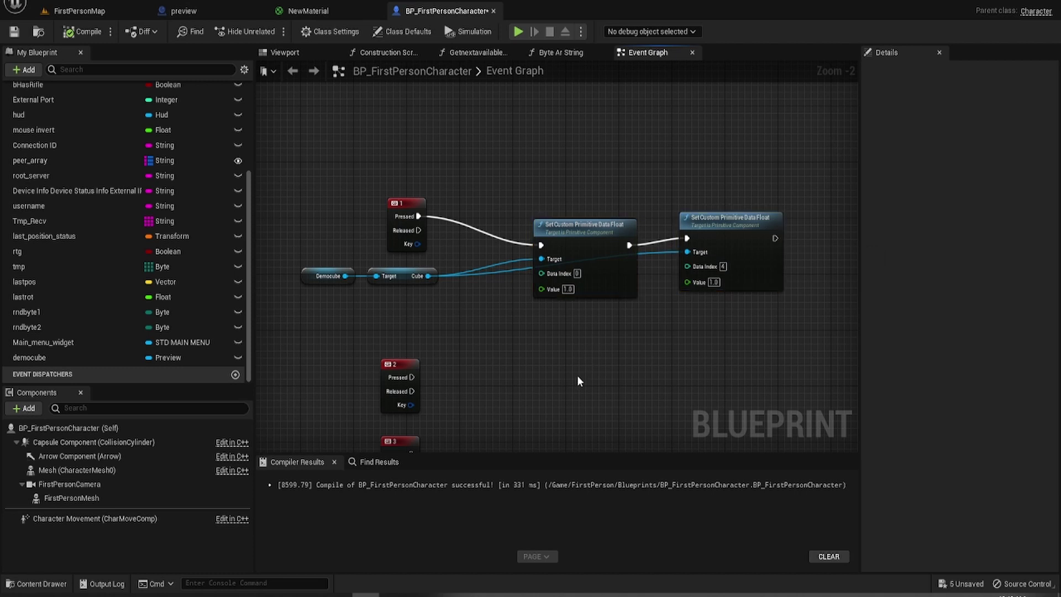
key("ctrl+v")
right_click_drag(573, 398, 537, 327)
left_click_drag(538, 327, 577, 276)
right_click_drag(587, 389, 584, 311)
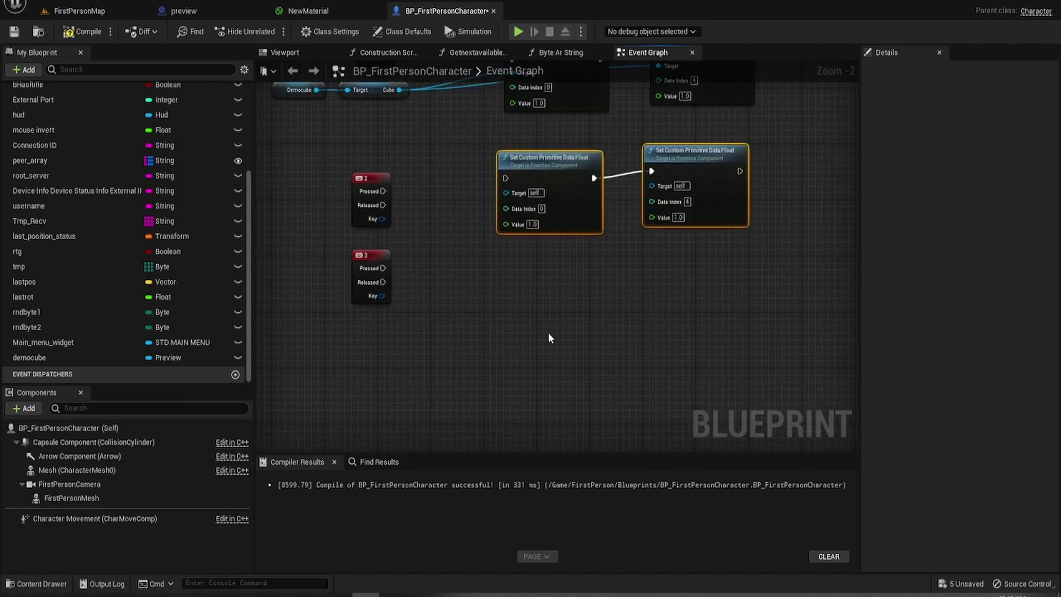
key("ctrl+v")
left_click_drag(553, 381, 575, 313)
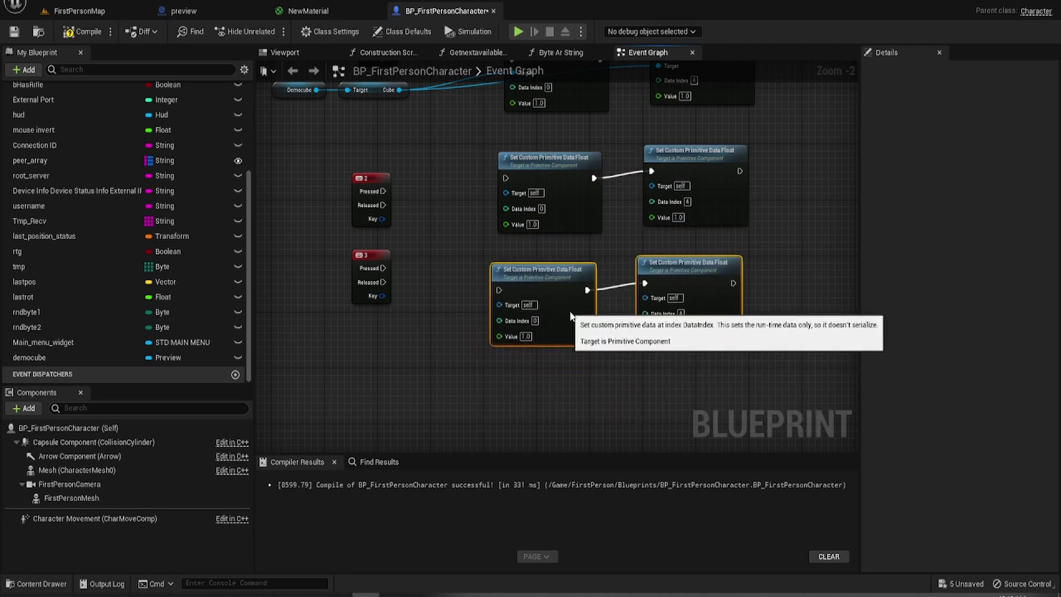
right_click_drag(464, 169, 488, 200)
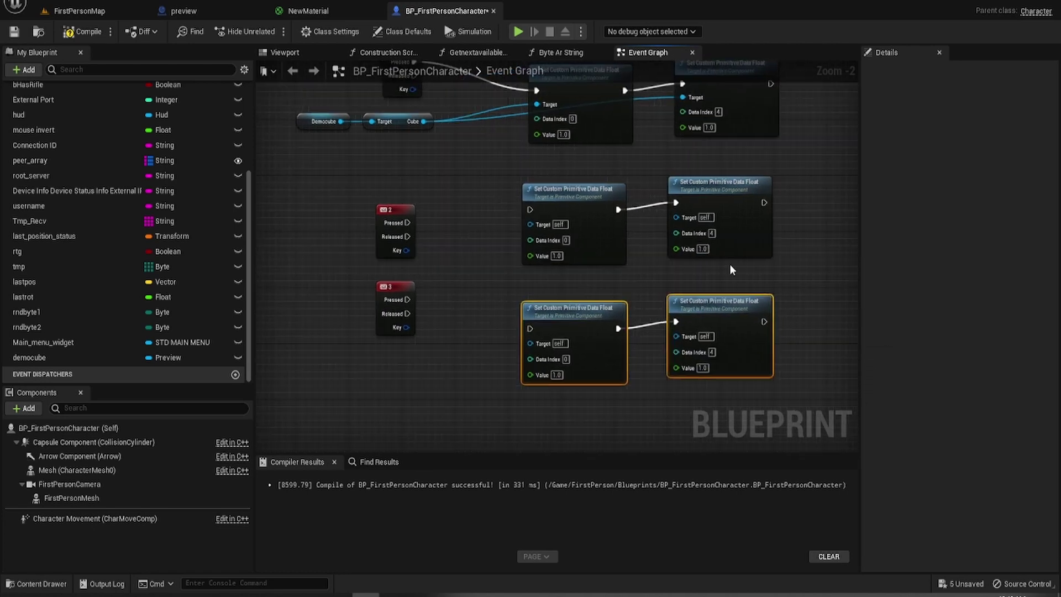
- Set each second node's Value to 0.0, and wire keys 2 and 3 and the Cube into the pairs
left_click(702, 248)
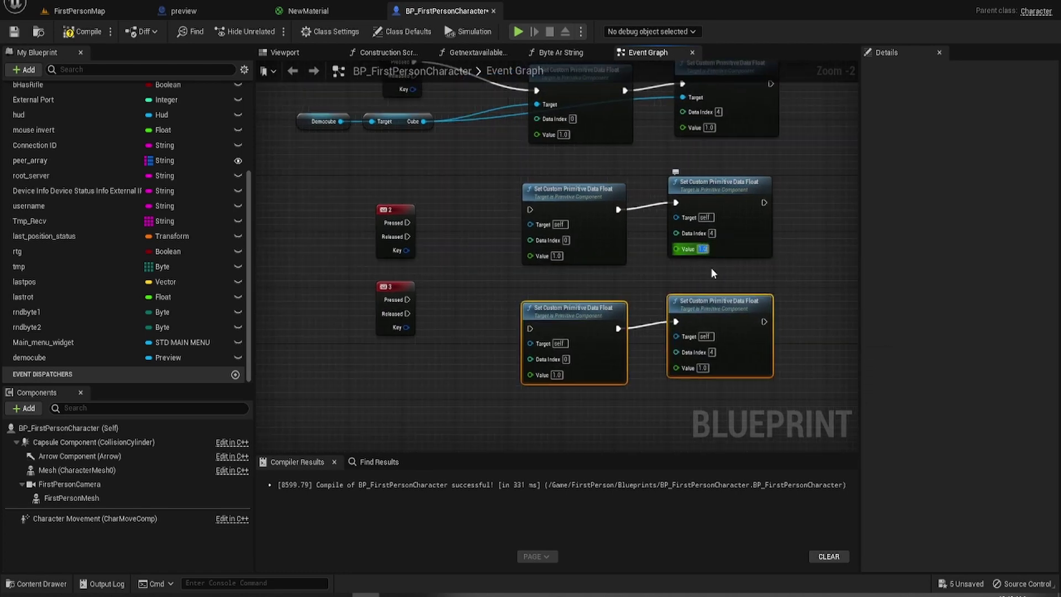
type("0")
left_click(703, 367)
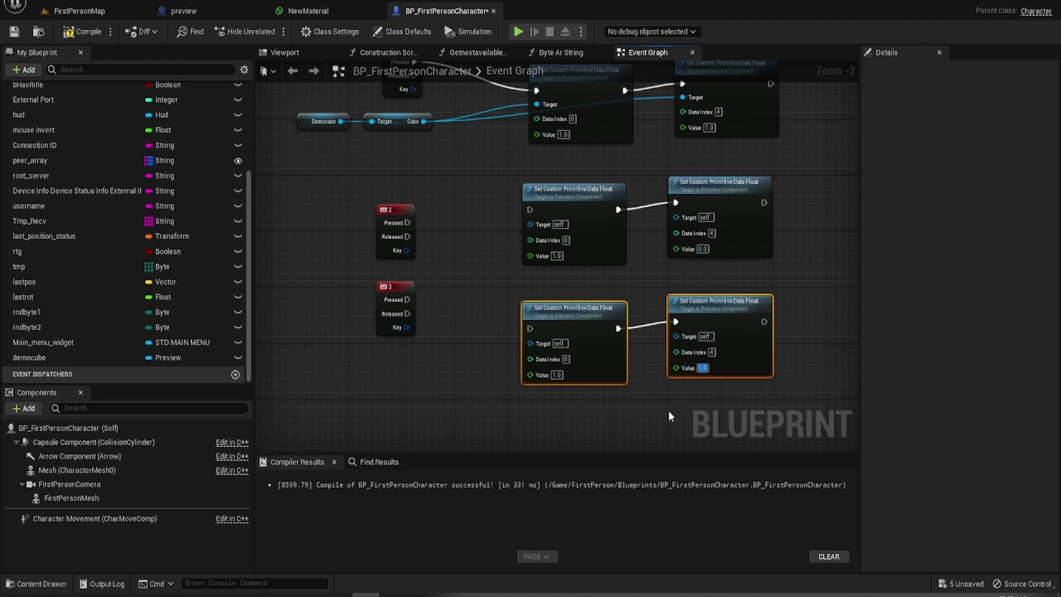
left_click(505, 276)
left_click_drag(407, 223, 529, 209)
left_click_drag(407, 299, 530, 327)
left_click_drag(423, 121, 529, 224)
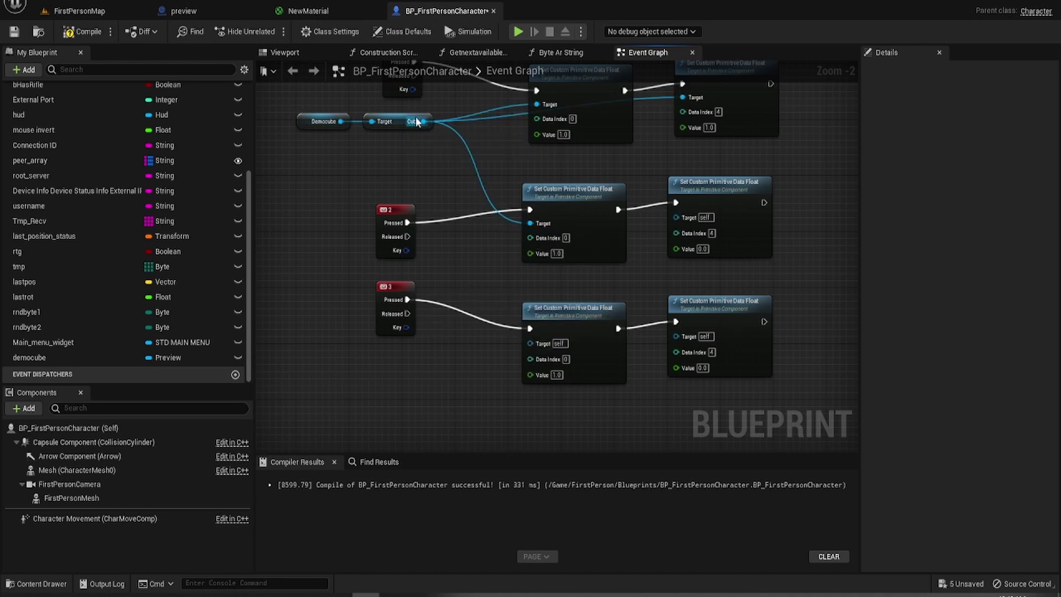
left_click_drag(424, 121, 675, 216)
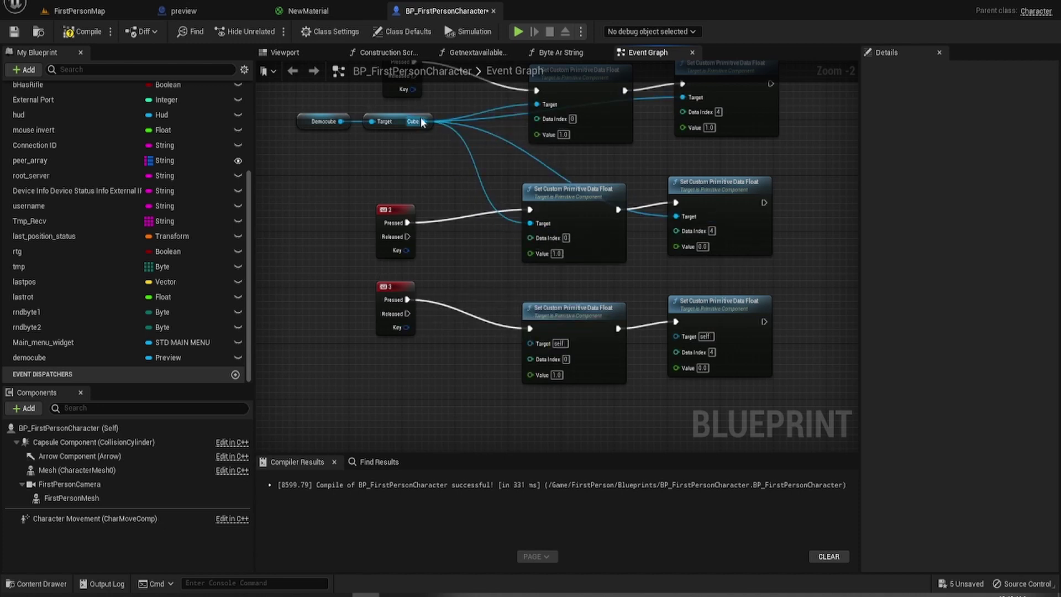
left_click_drag(424, 121, 533, 344)
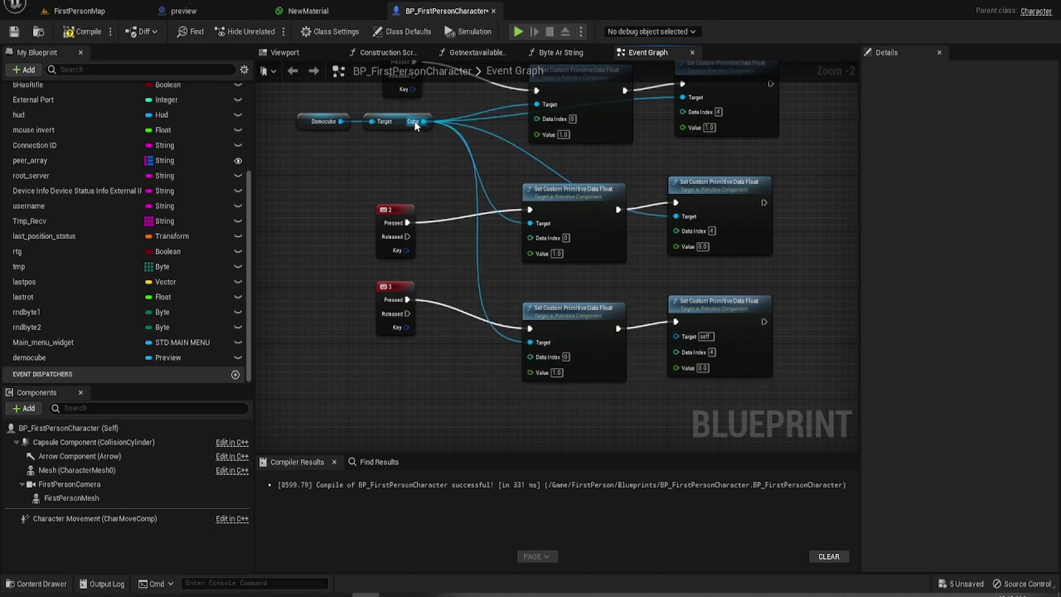
left_click_drag(423, 121, 675, 335)
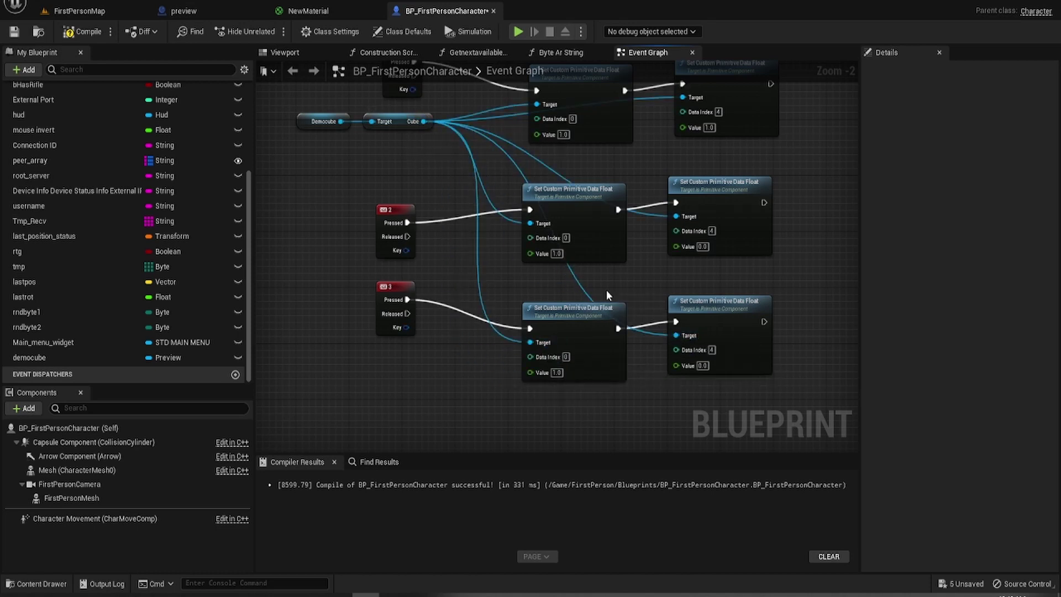
- Set Data Index 5 for key 2 and 6 for key 3, then save and compile
left_click(566, 239)
type("5")
left_click(566, 357)
right_click_drag(779, 355, 559, 335)
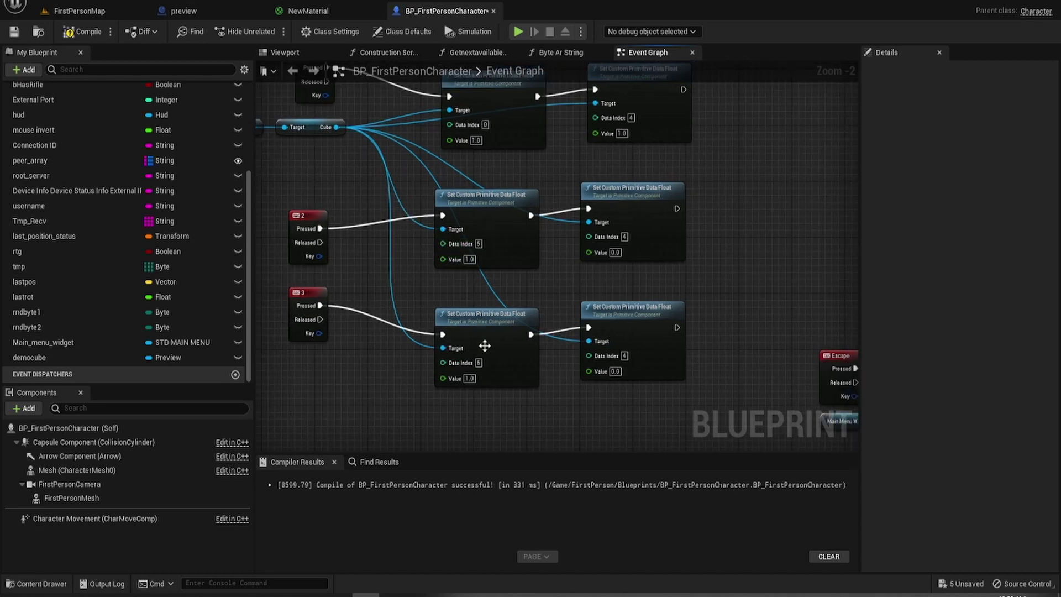
left_click(15, 32)
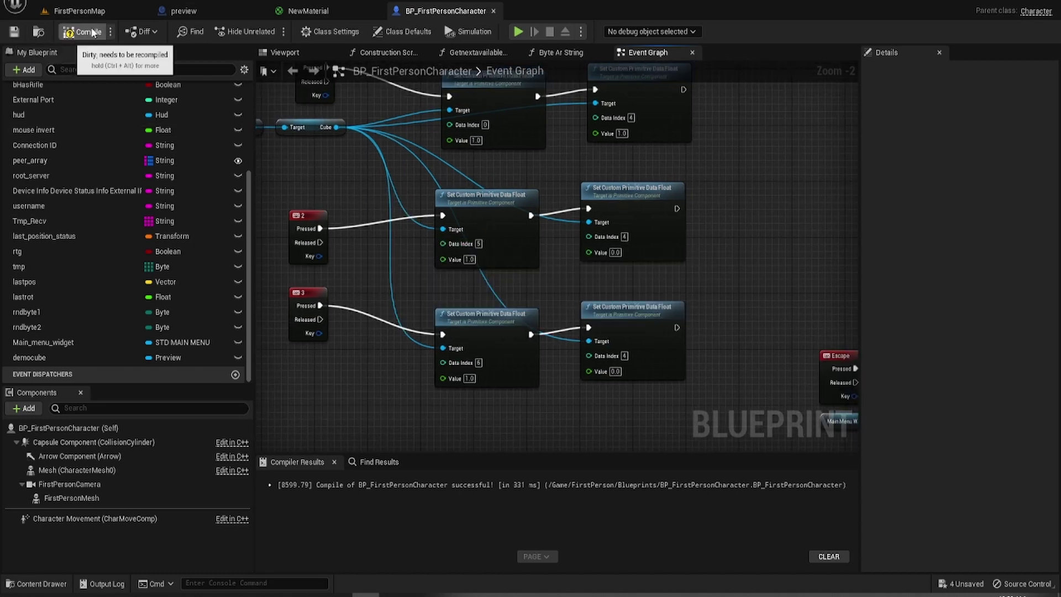
left_click(519, 31)
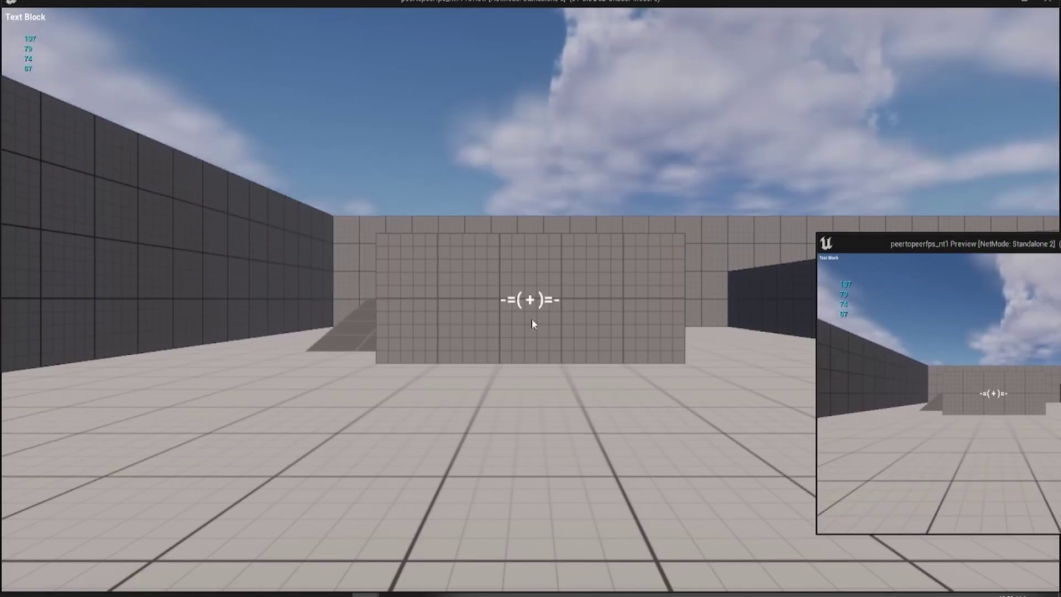
- Play the level, watch the cube turn red then smiley, and close the preview
left_click(531, 318)
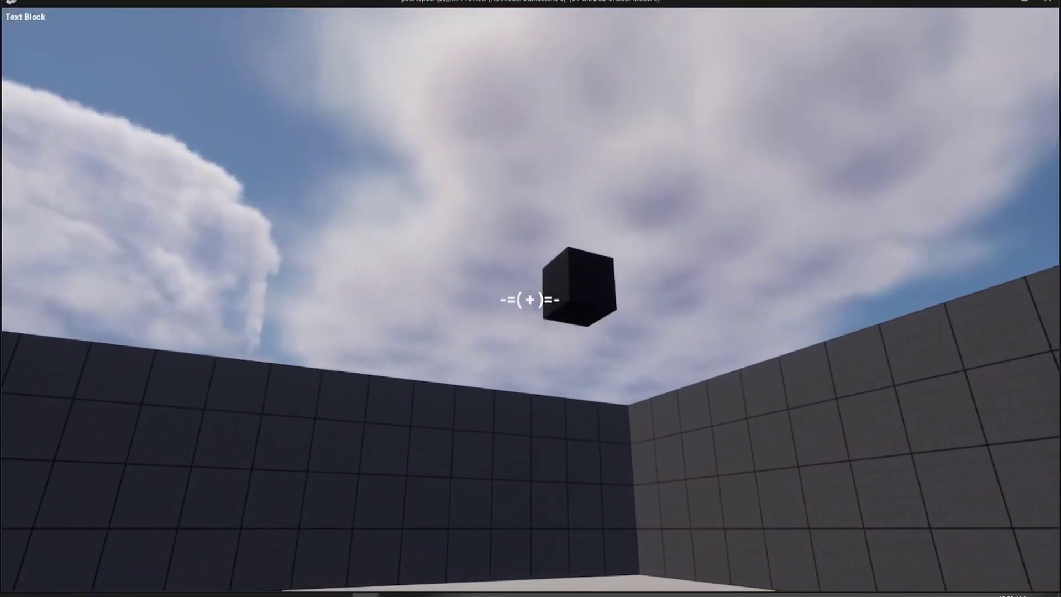
left_click(530, 300)
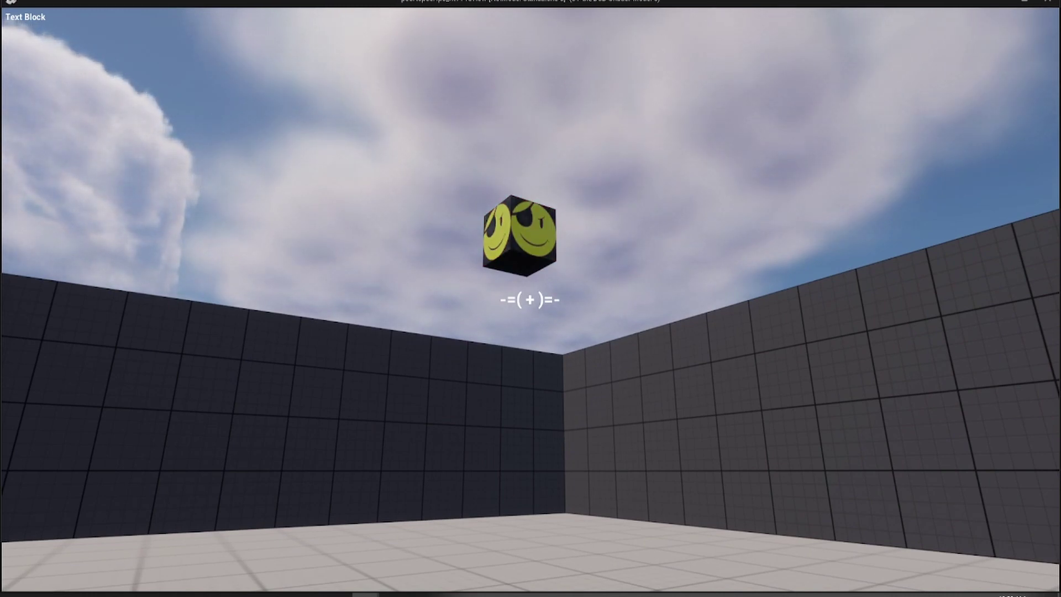
key("super")
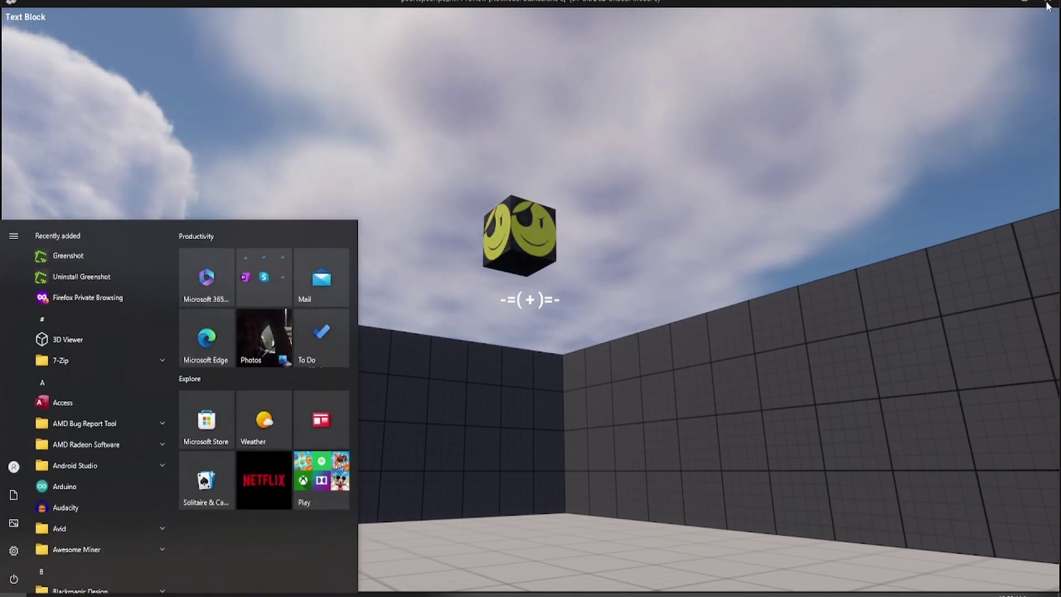
left_click(1048, 3)
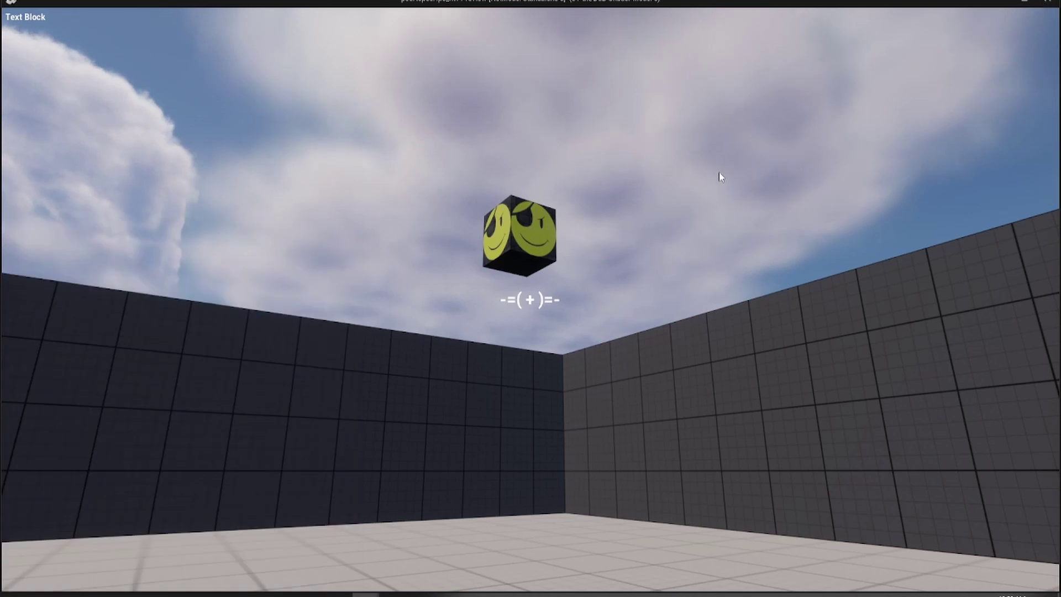
left_click(1050, 3)
- Add a copy of the Data Index 5 setter with Value 0 to key 3's chain, targeting the Cube
right_click_drag(747, 256, 727, 282)
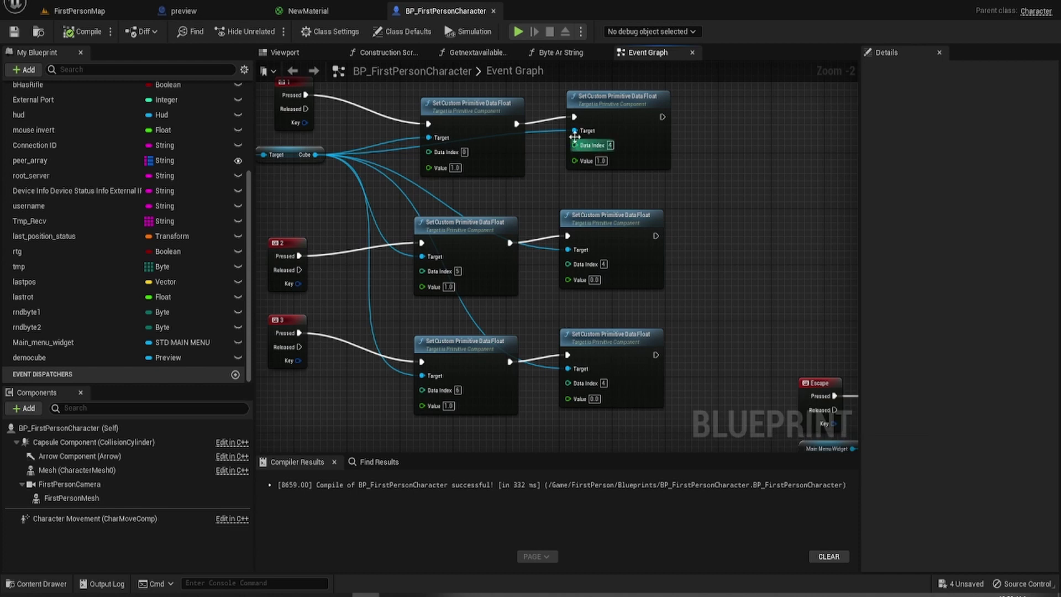
left_click(639, 152)
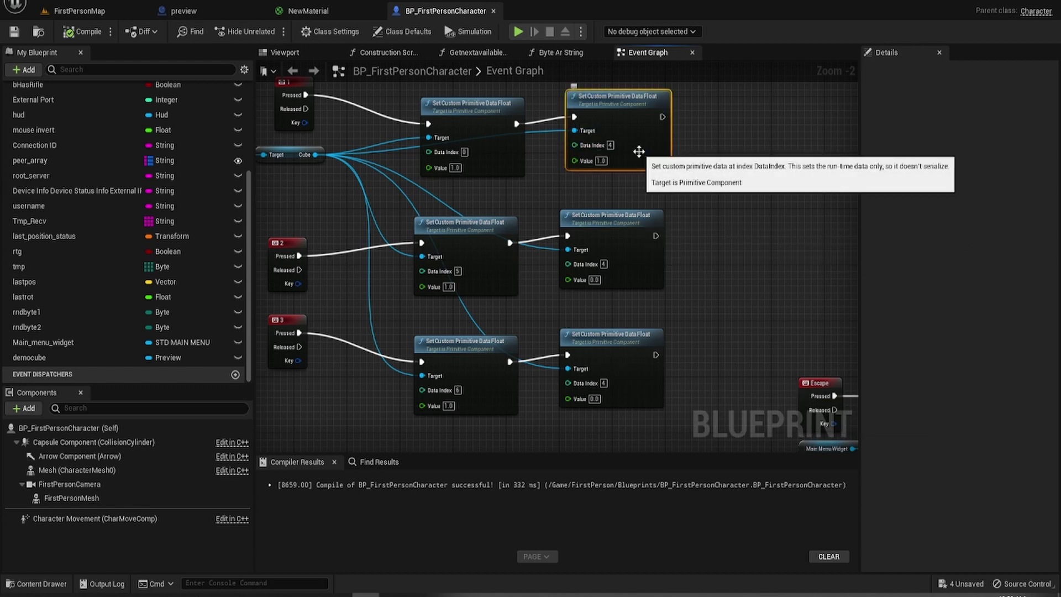
left_click(484, 267)
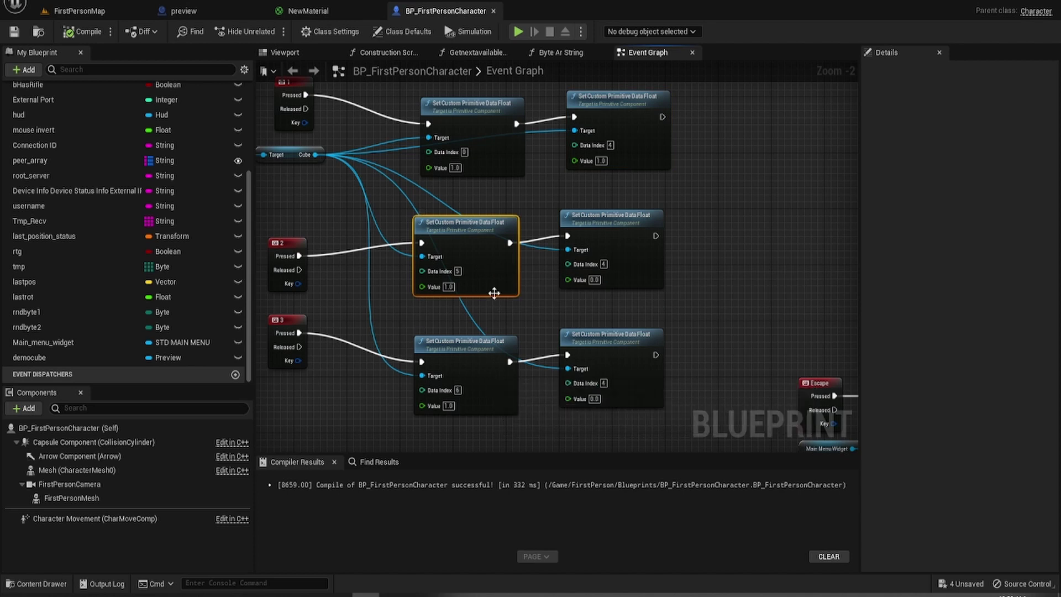
left_click(702, 242)
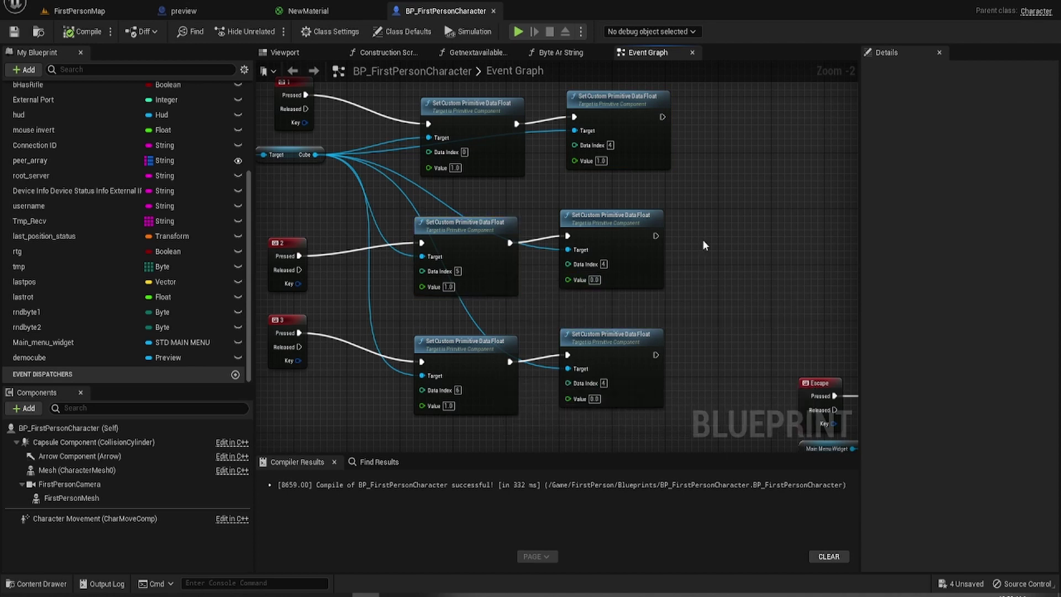
key("ctrl+v")
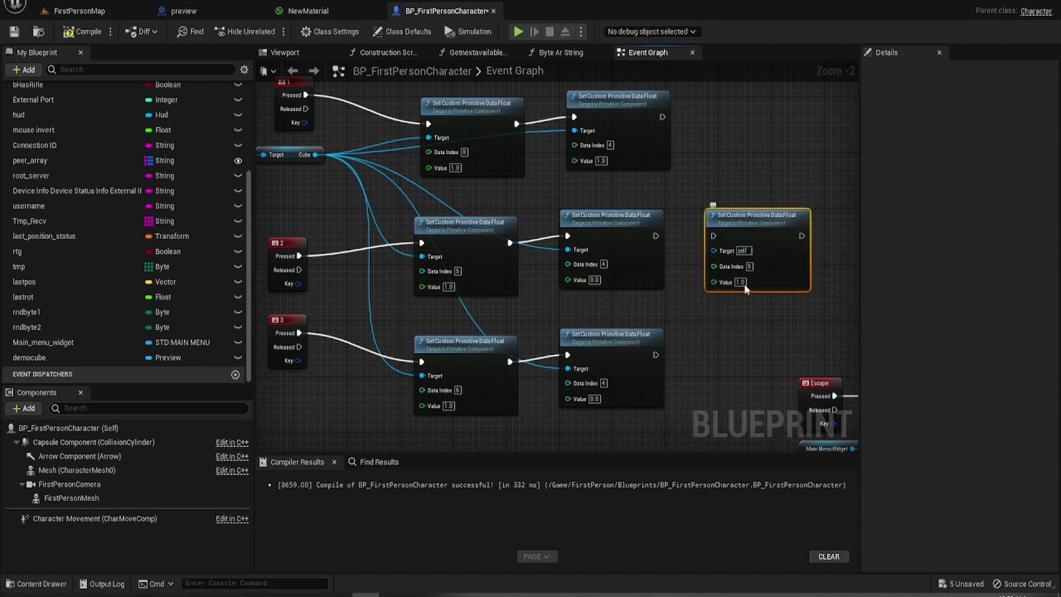
left_click(741, 283)
type("0")
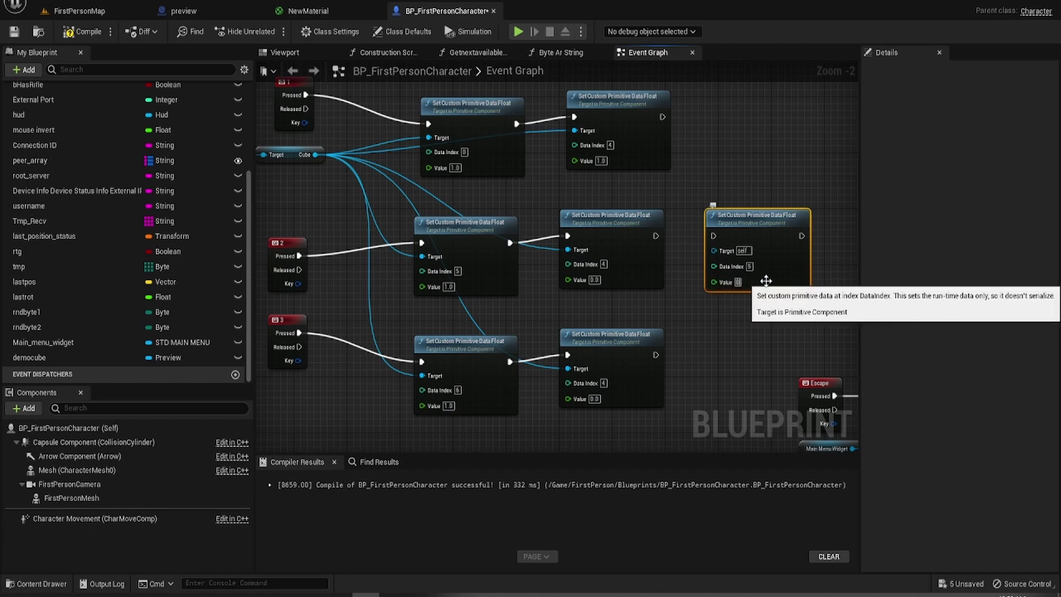
left_click_drag(766, 281, 753, 401)
left_click_drag(655, 355, 700, 354)
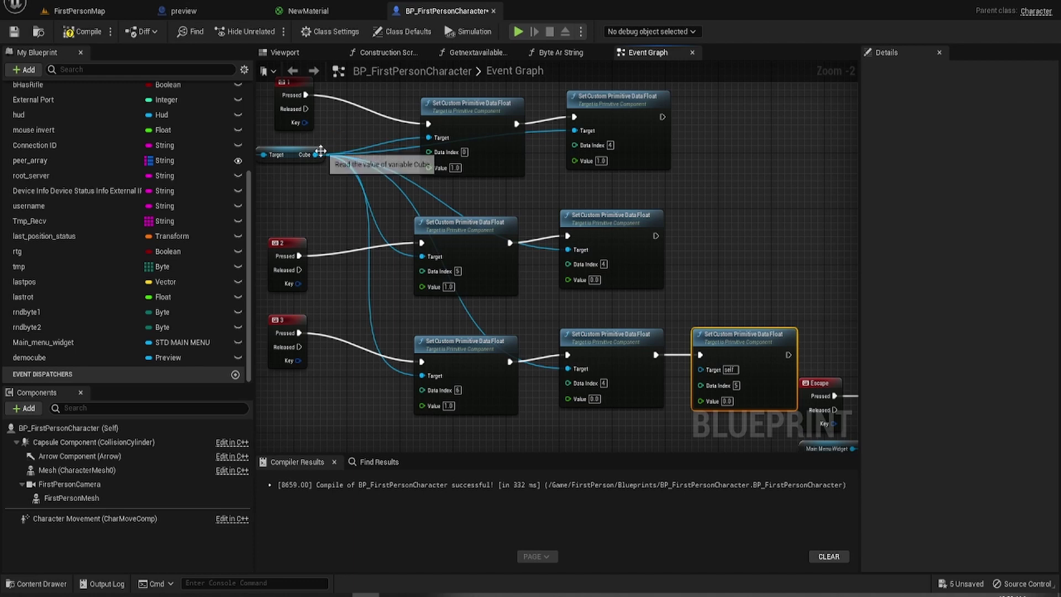
left_click_drag(316, 154, 697, 367)
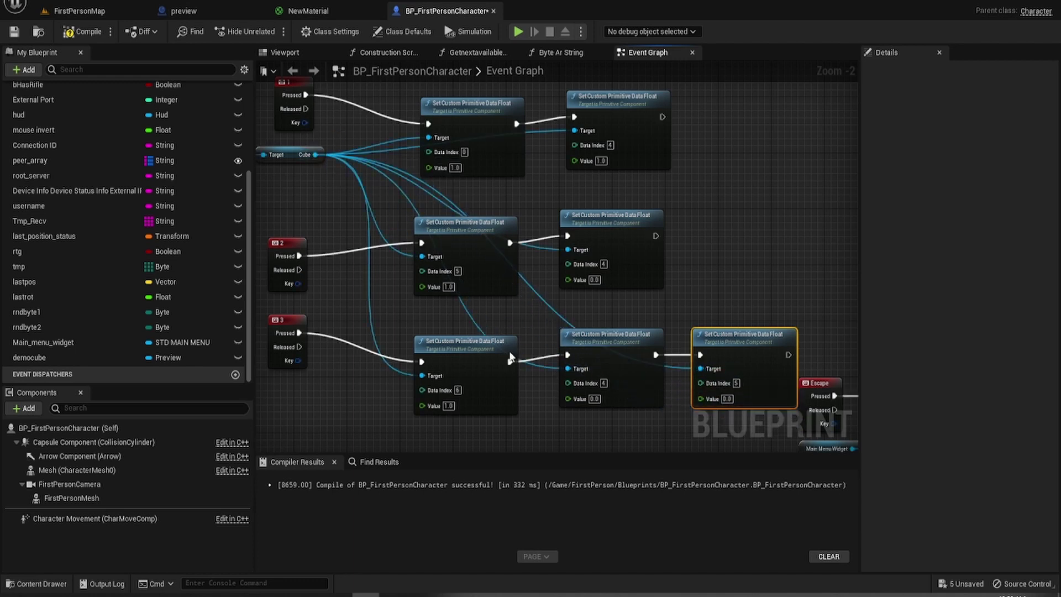
- Chain a copy of the Data Index 6 setter with Value 0.0 after key 2's index-4 setter, then save and compile
left_click(488, 376)
key("ctrl+c")
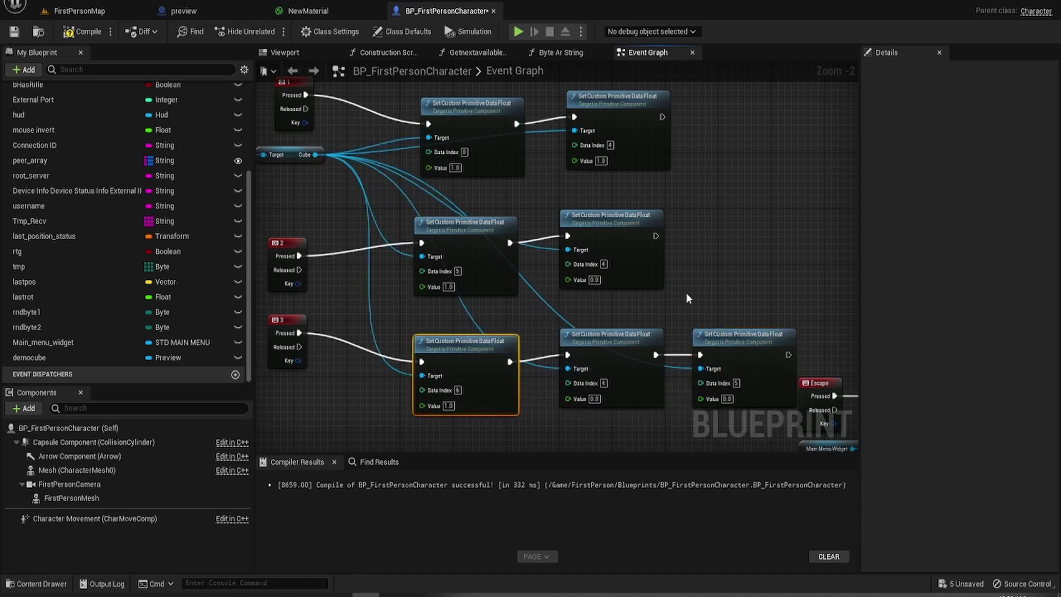
left_click(704, 250)
key("ctrl+v")
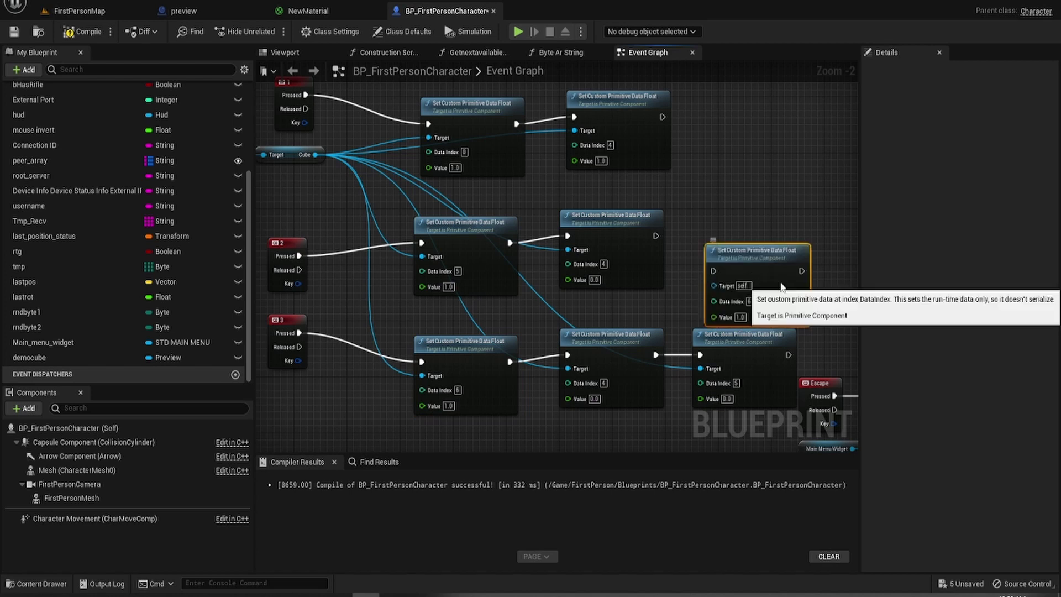
left_click_drag(743, 258, 737, 236)
left_click(735, 296)
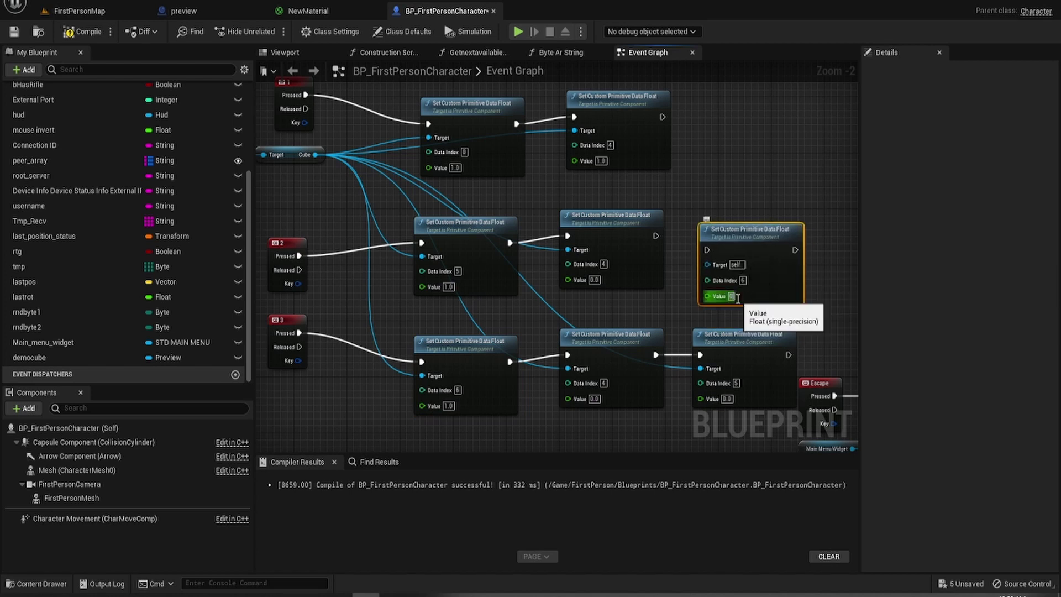
type("0")
left_click(740, 208)
left_click_drag(707, 249, 316, 155)
left_click(14, 31)
left_click(82, 32)
left_click(519, 32)
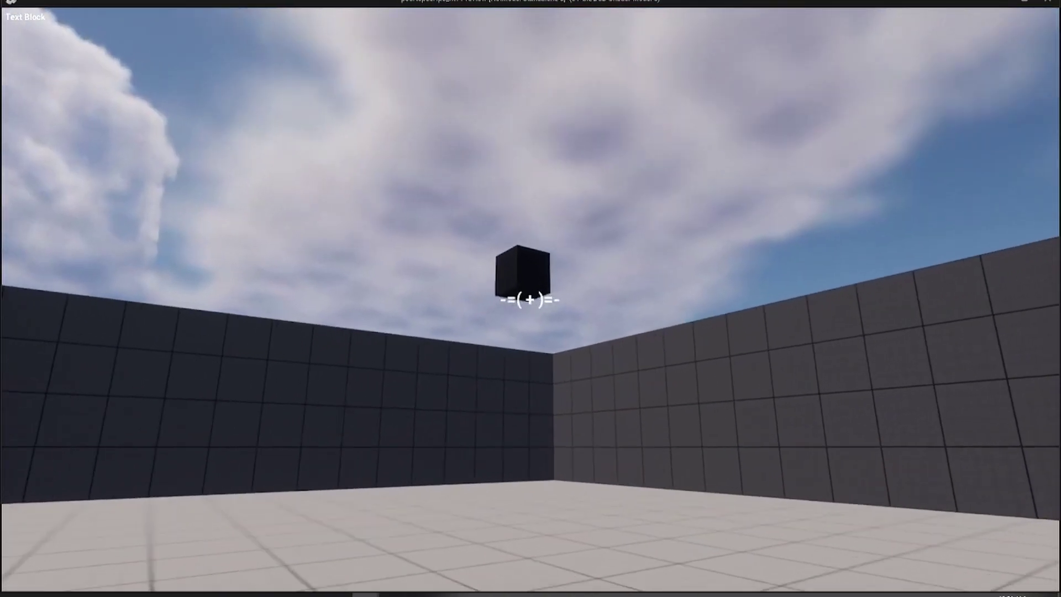
key("w")
left_click(529, 300)
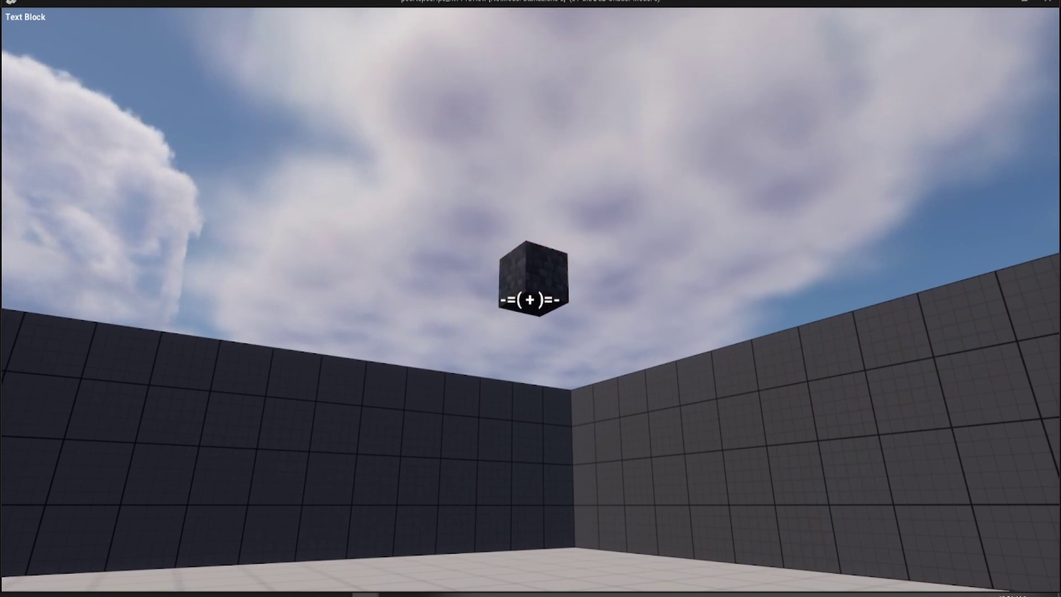
key("s")
key("w")
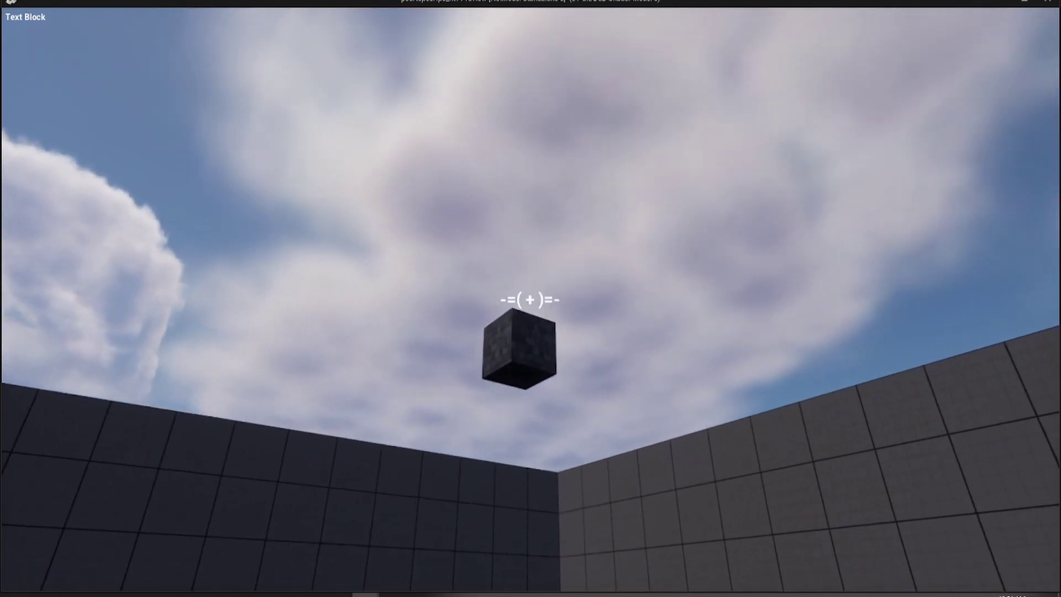
key("w")
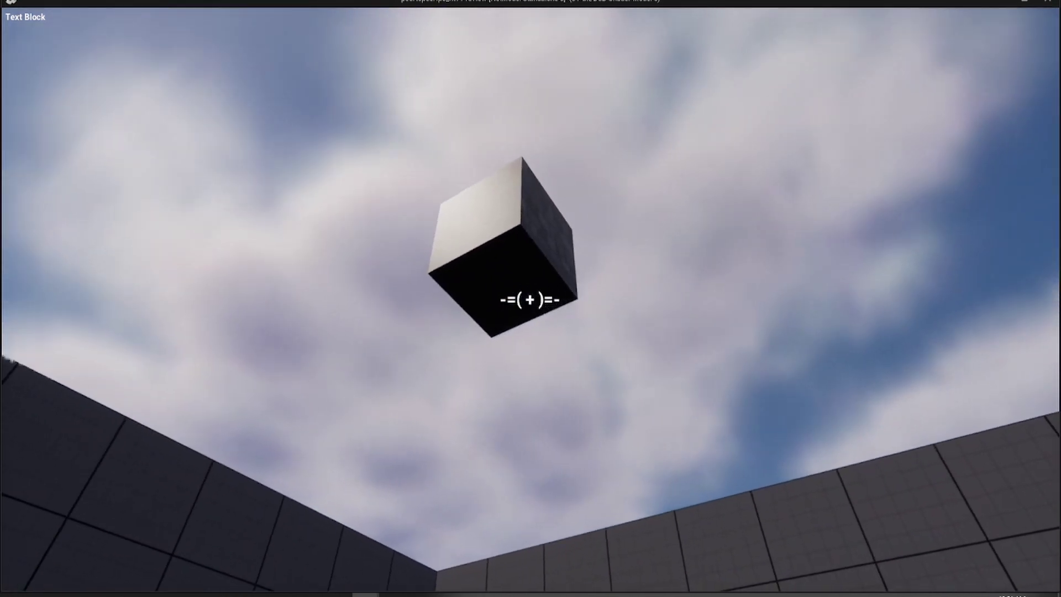
key("s")
key("d")
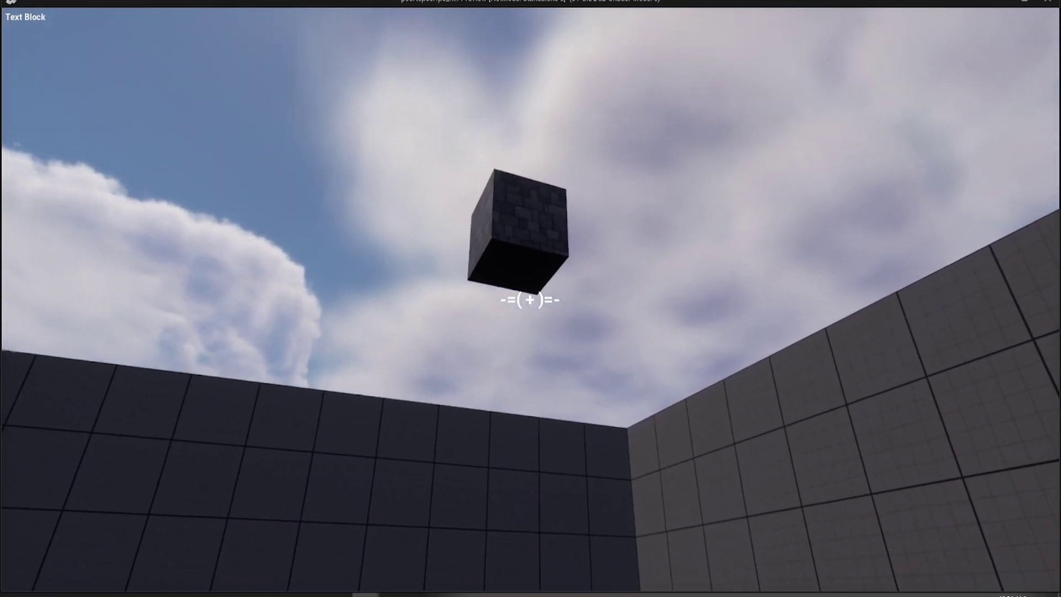
key("a")
key("e")
key("e")
key("e")
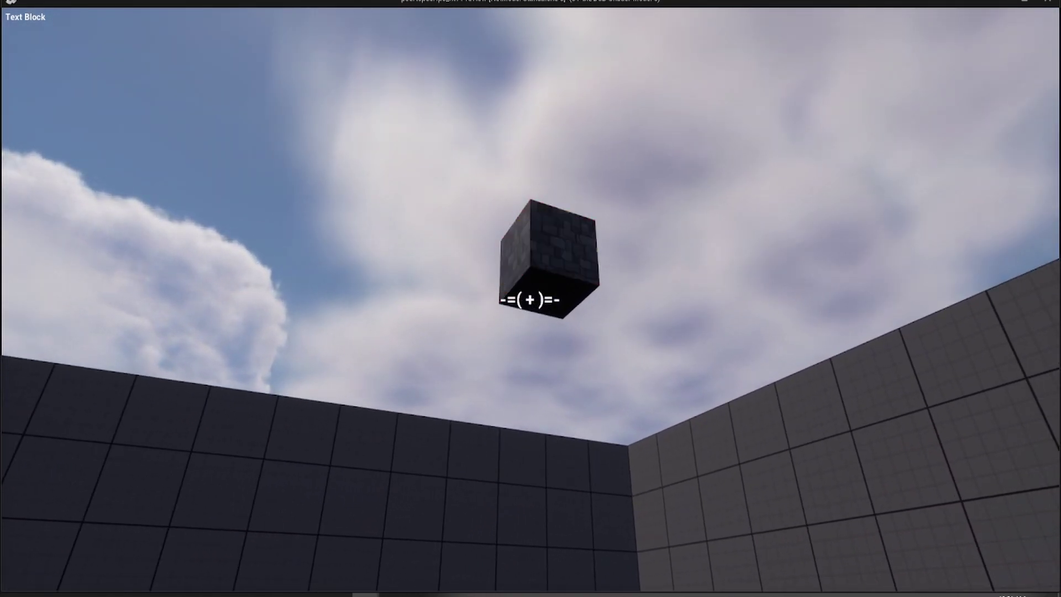
left_click(529, 299)
left_click(529, 300)
left_click(529, 300)
left_click(529, 299)
left_click(529, 300)
left_click(530, 299)
left_click(529, 299)
left_click(529, 300)
left_click(529, 300)
left_click(530, 299)
left_click(529, 299)
left_click(529, 300)
left_click(529, 300)
left_click(530, 299)
left_click(529, 299)
left_click(529, 300)
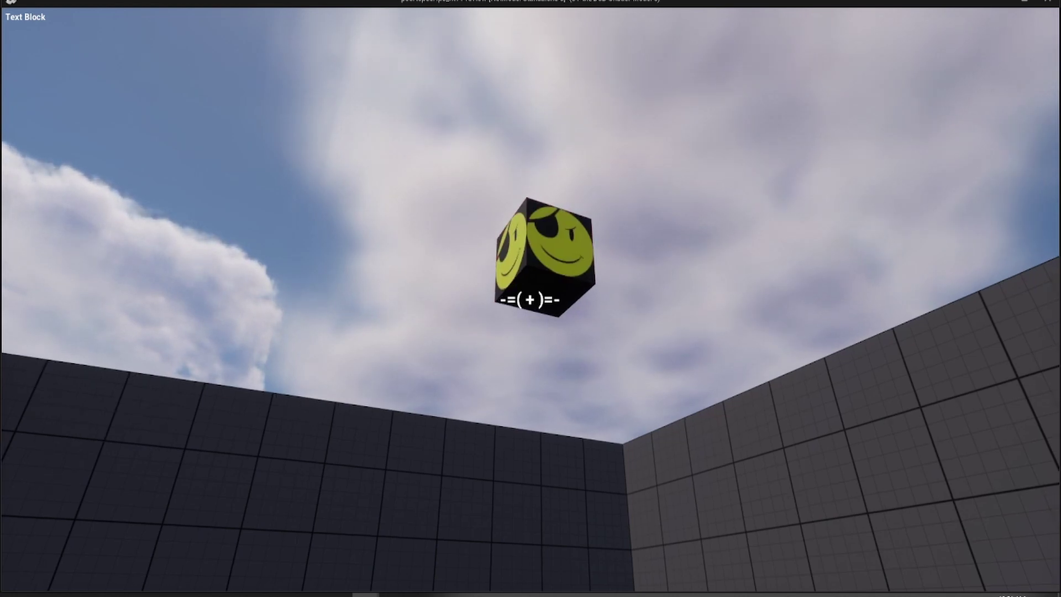
key("super")
left_click(1044, 4)
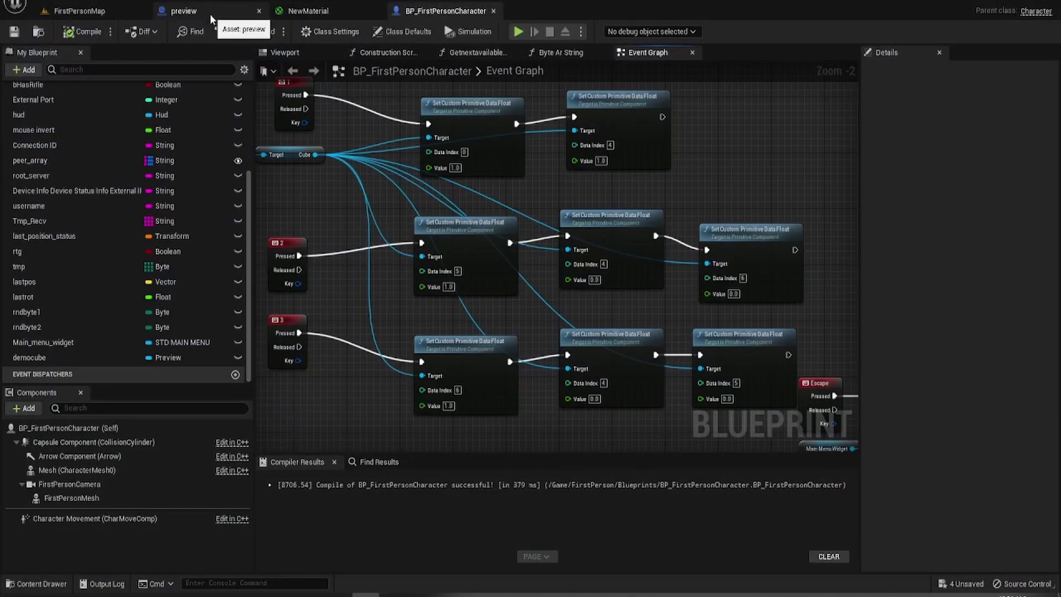
- Change the SpawnActor Preview node's spawn location Z from 500 to 100 and compile
left_click(94, 13)
left_click(437, 11)
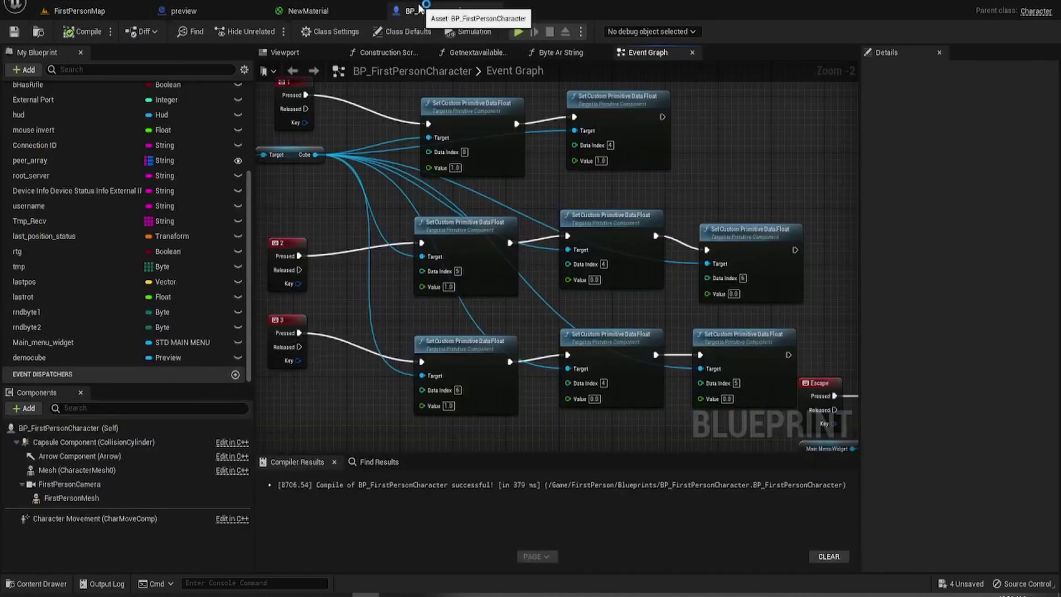
right_click_drag(436, 175, 513, 315)
scroll(513, 315, "down", 4)
right_click_drag(456, 275, 487, 294)
scroll(452, 267, "up", 6)
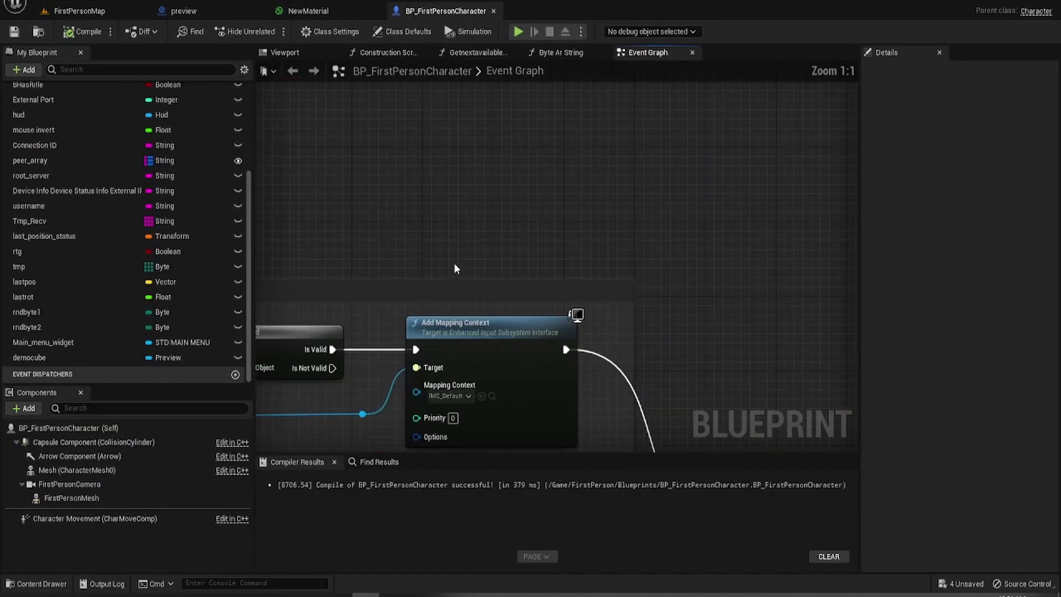
right_click_drag(505, 390, 337, 80)
left_click(663, 269)
type("100")
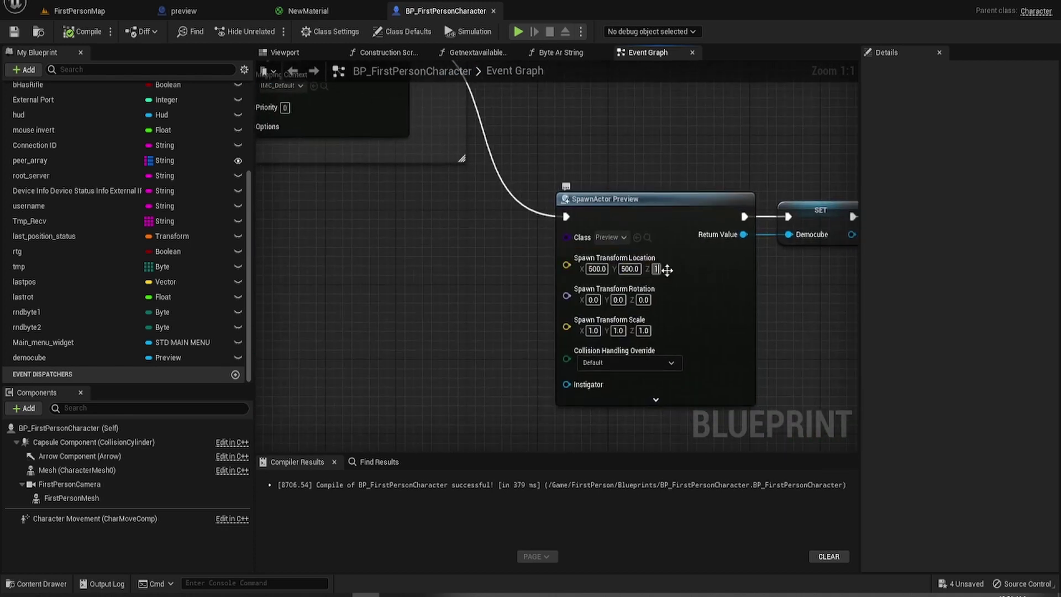
key("Return")
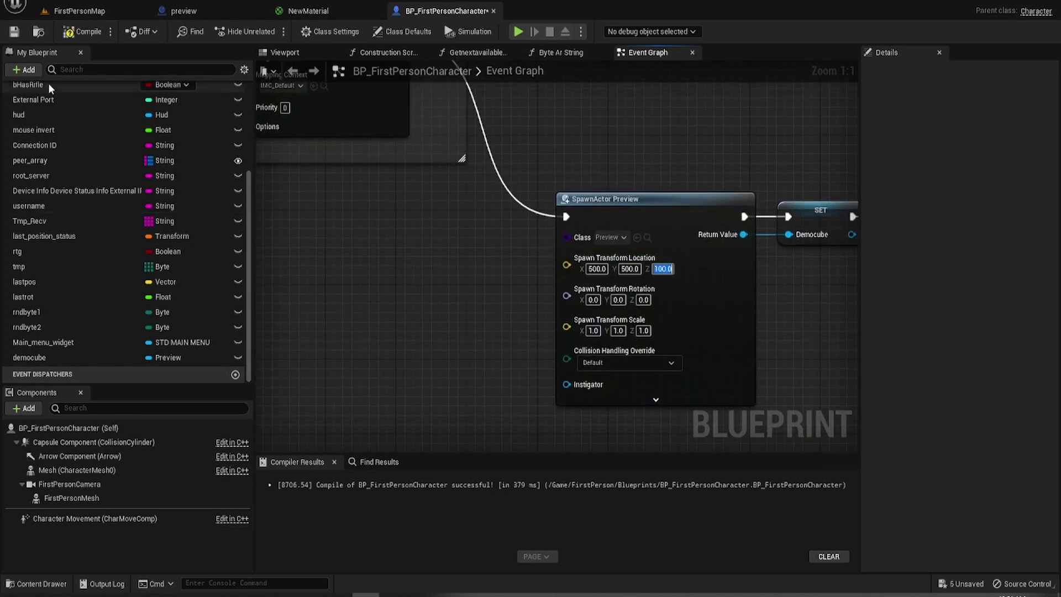
left_click(77, 31)
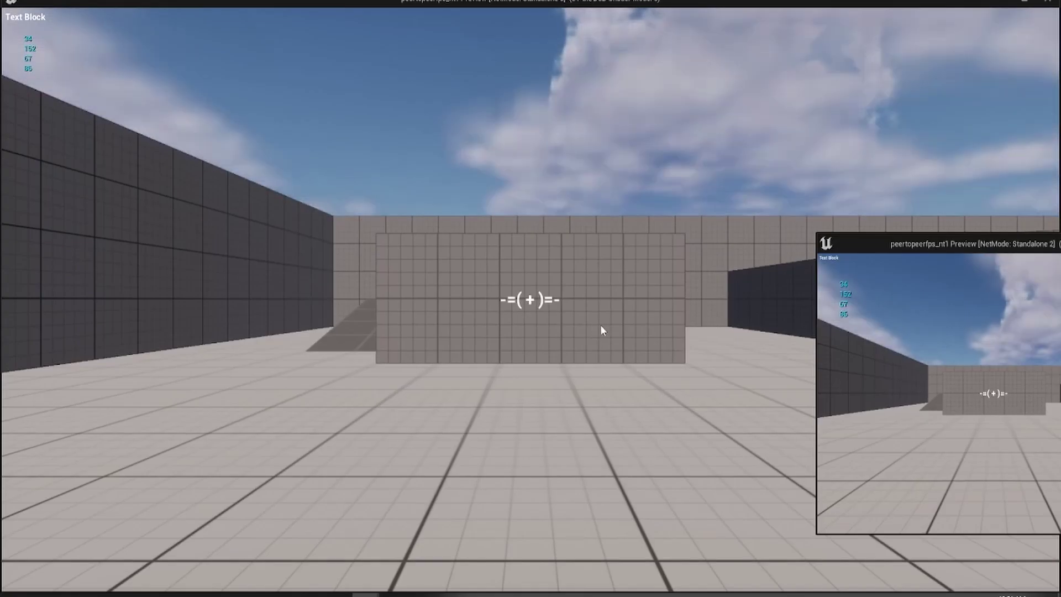
- Walk up to the floor-resting cube in play mode and cycle it through red, stone-brick and smiley textures
left_click(600, 325)
key("w")
key("s")
key("e")
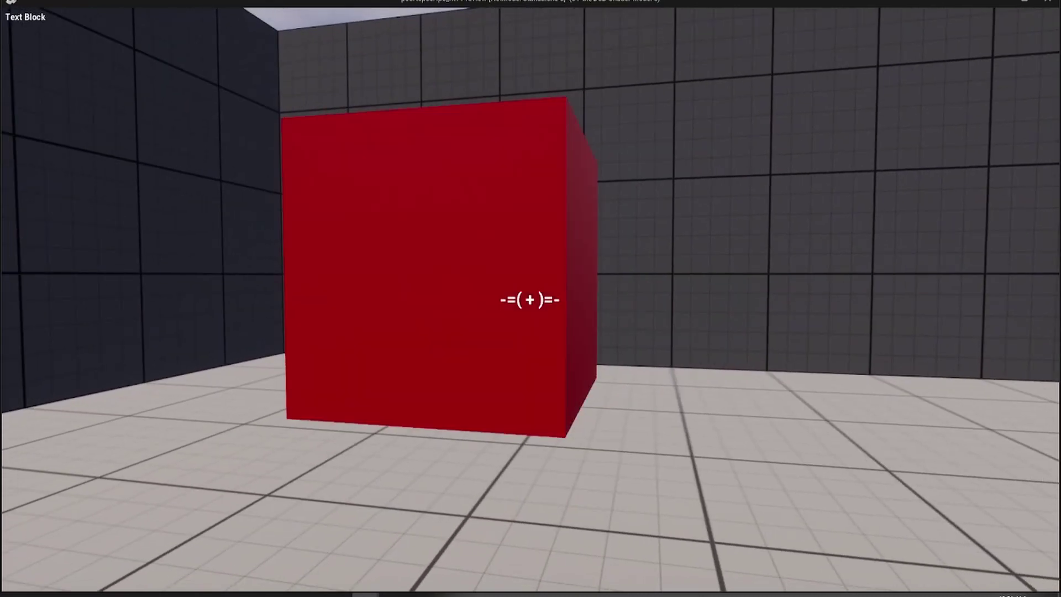
key("e")
key("e")
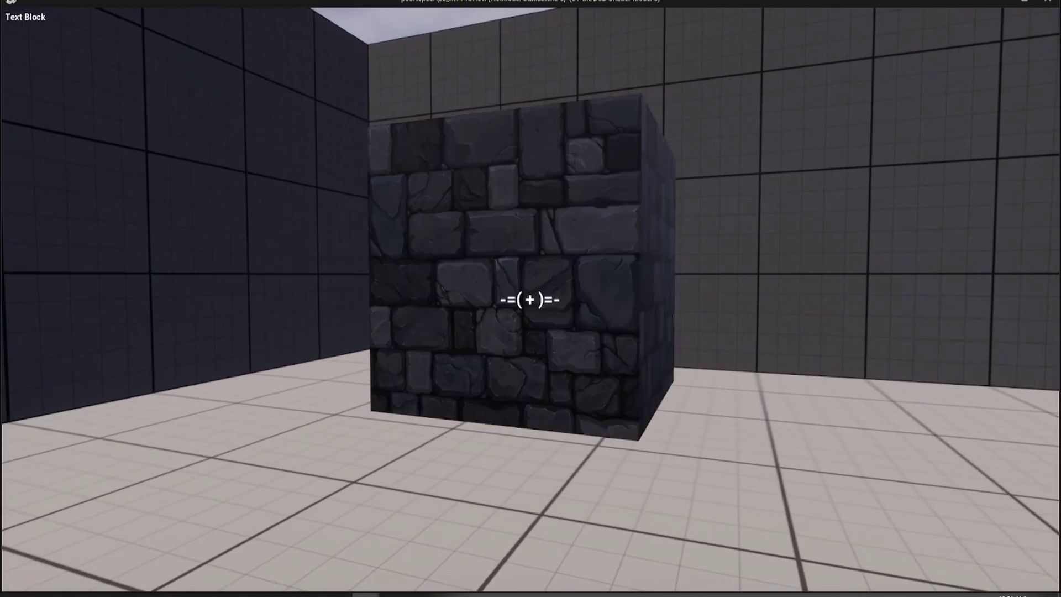
key("e")
key("e")
key("e")
key("e")
key("e")
key("e")
key("e")
key("e")
key("e")
key("e")
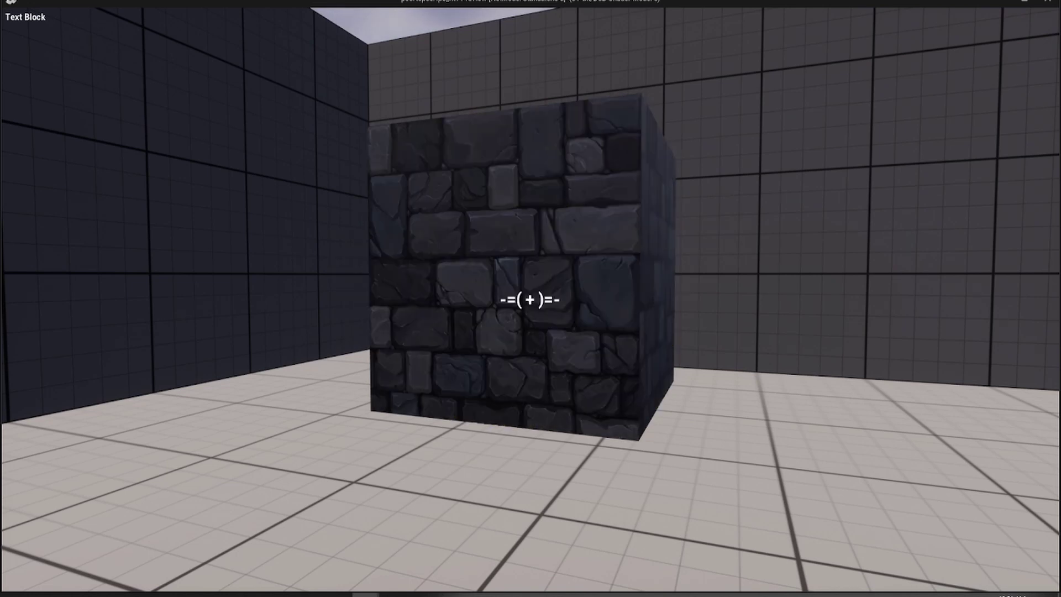
key("e")
key("e")
key("e")
key("e")
key("e")
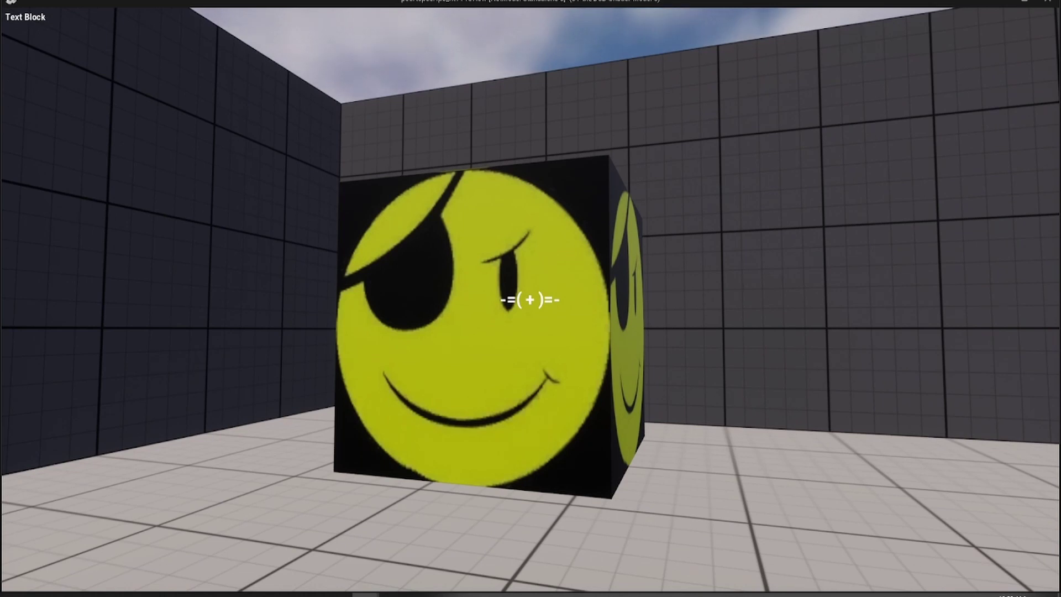
key("super")
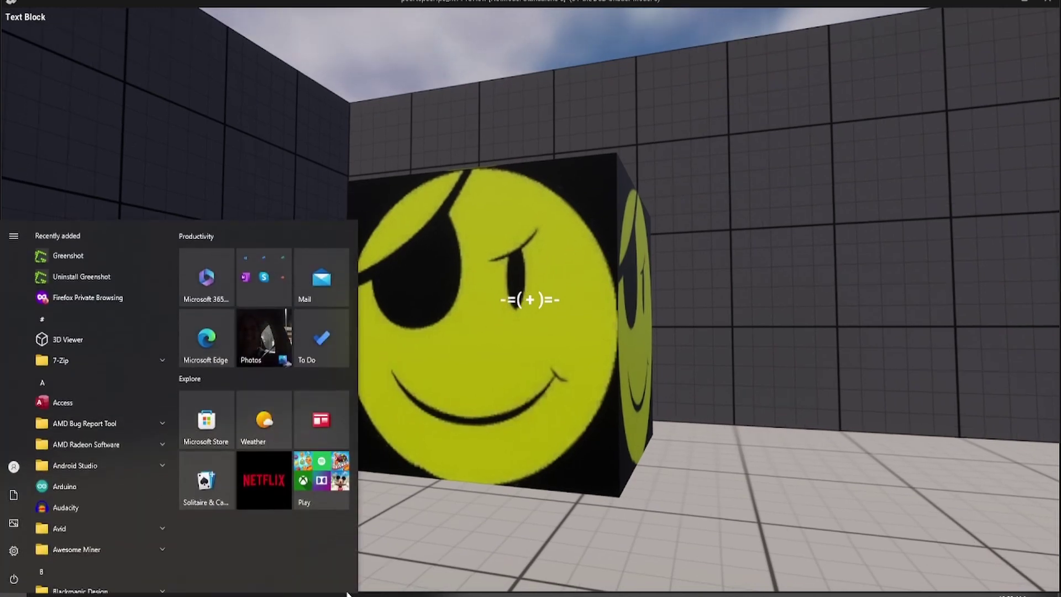
mouse_move(365, 594)
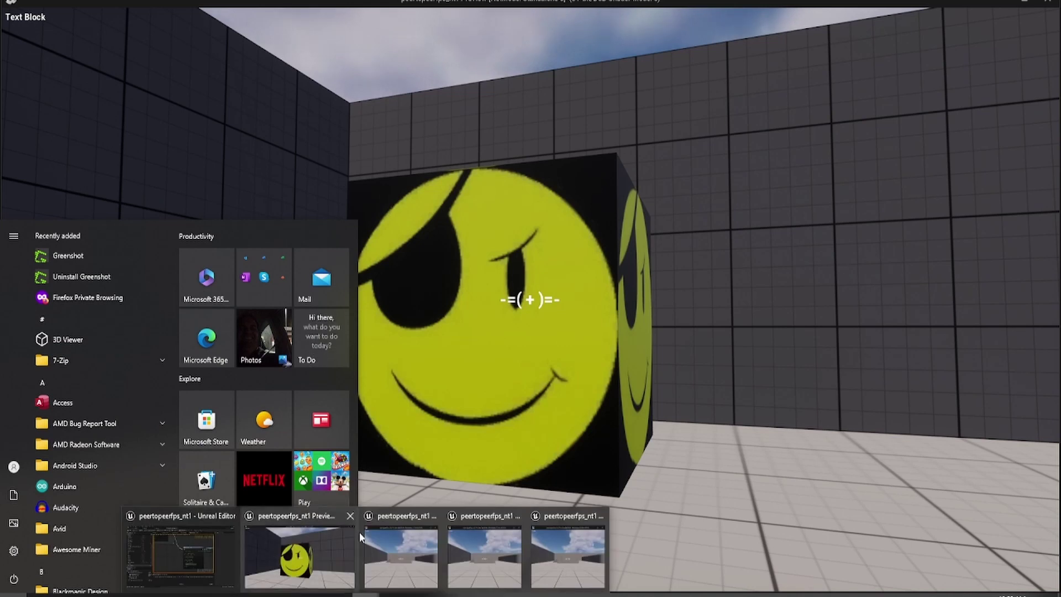